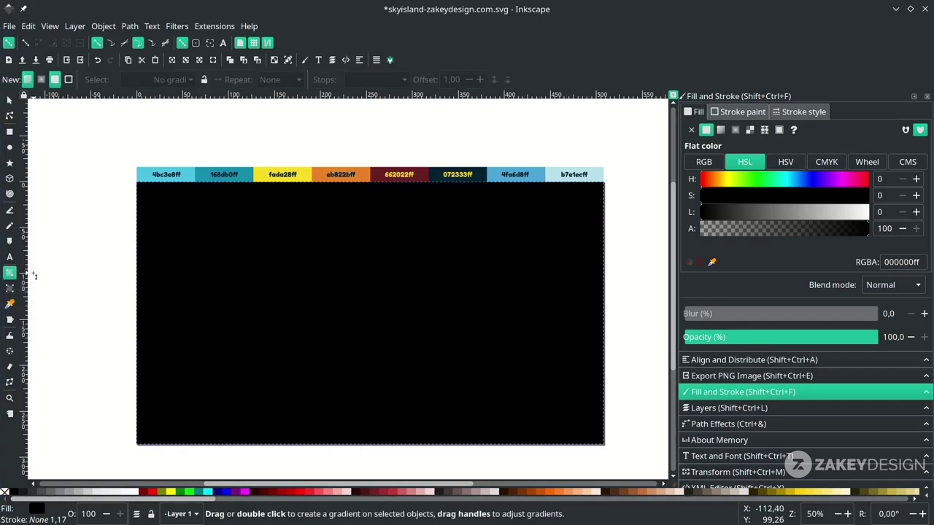
# Apply a radial gradient to the background rectangle, running from near its centre out to its right edge
pyautogui.click(42, 82)
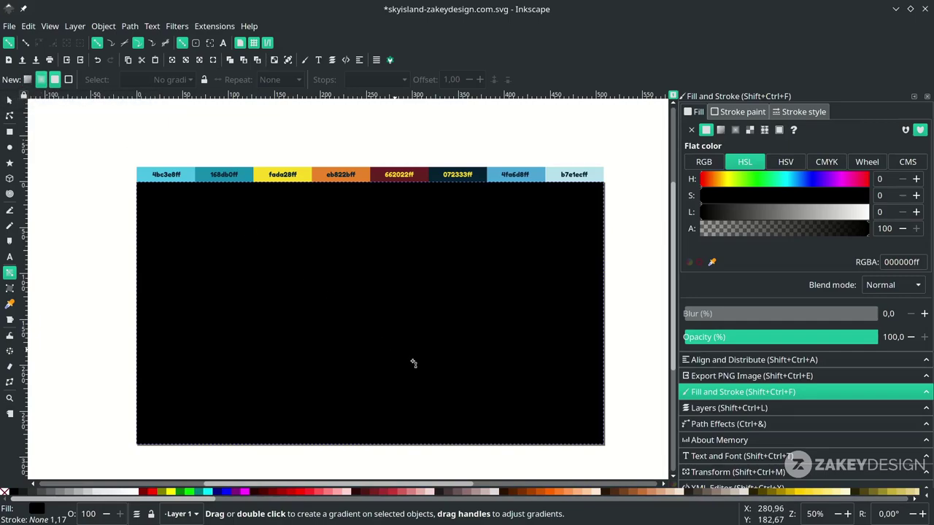
pyautogui.moveTo(363, 316); pyautogui.dragTo(594, 331)
pyautogui.press('ctrl')
pyautogui.press('shift')
pyautogui.scroll(-1, 506, 351)
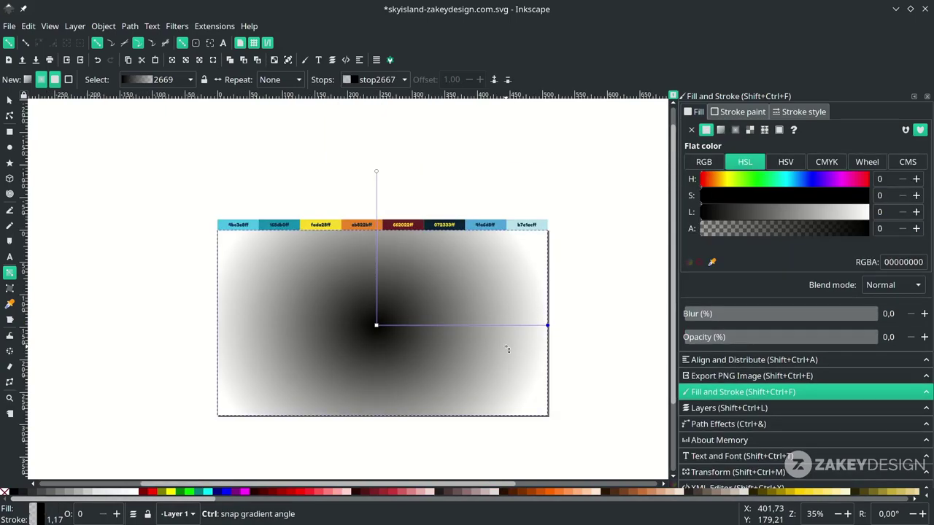
pyautogui.scroll(1, 506, 350)
# Colour the gradient's outer stop 168db0ff and its centre stop 4bc3e8ff, and shorten the gradient's radius slightly
pyautogui.press('n')
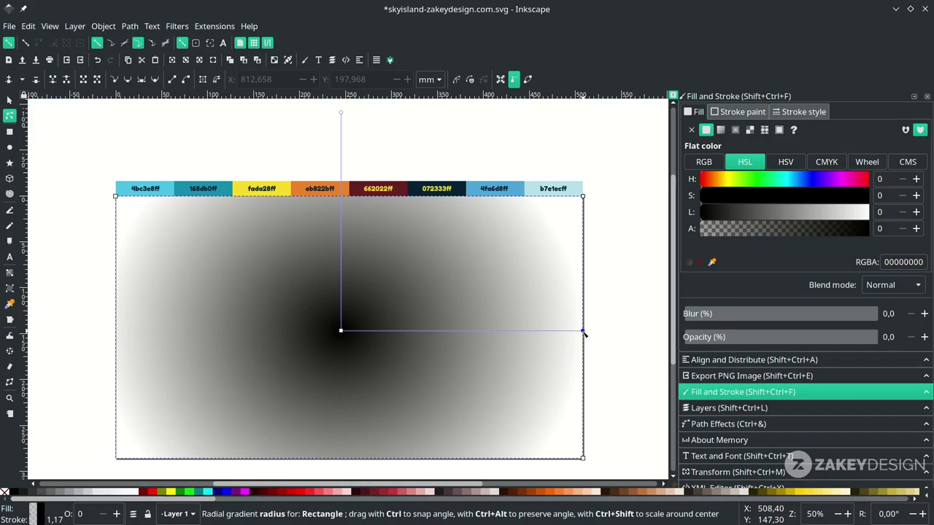
pyautogui.press('d')
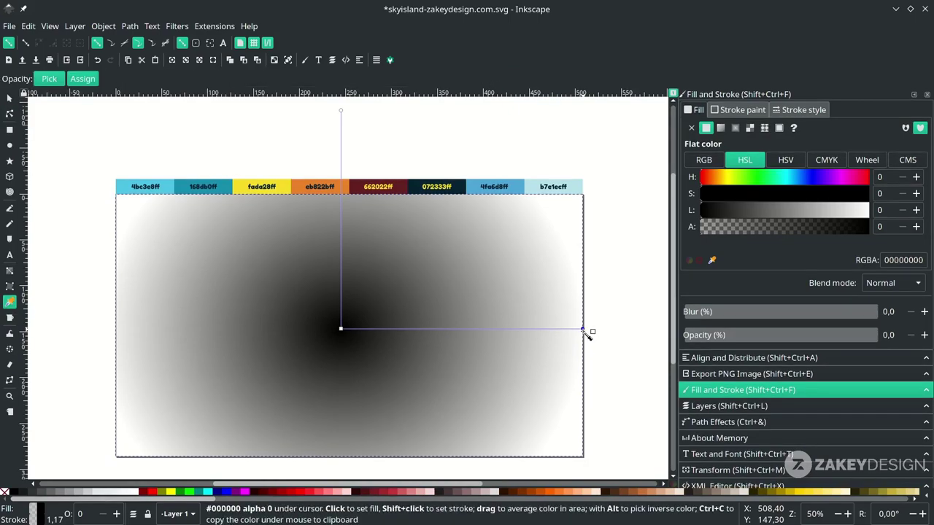
pyautogui.click(226, 188)
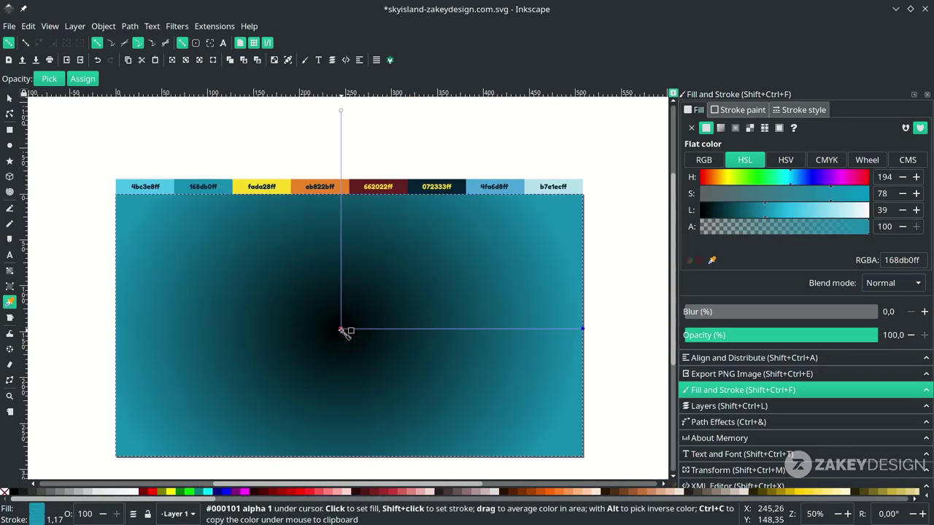
pyautogui.click(341, 331)
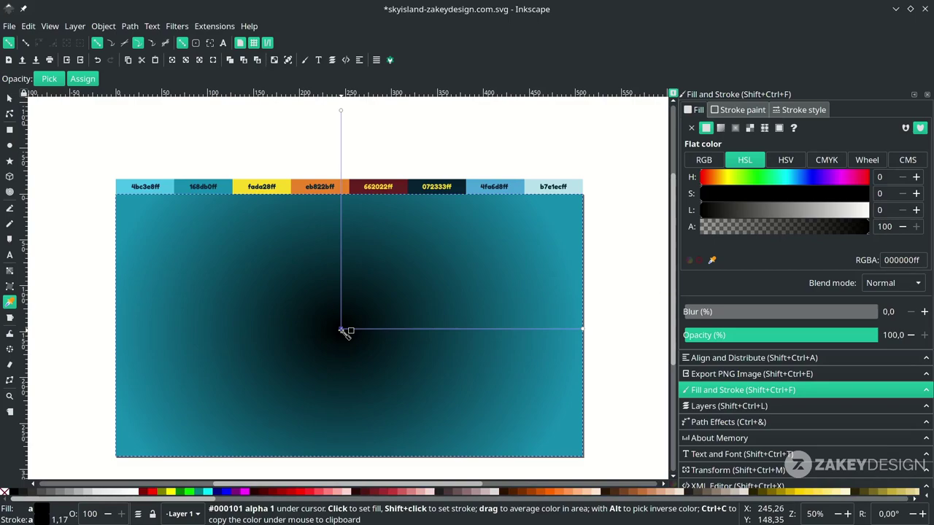
pyautogui.click(172, 185)
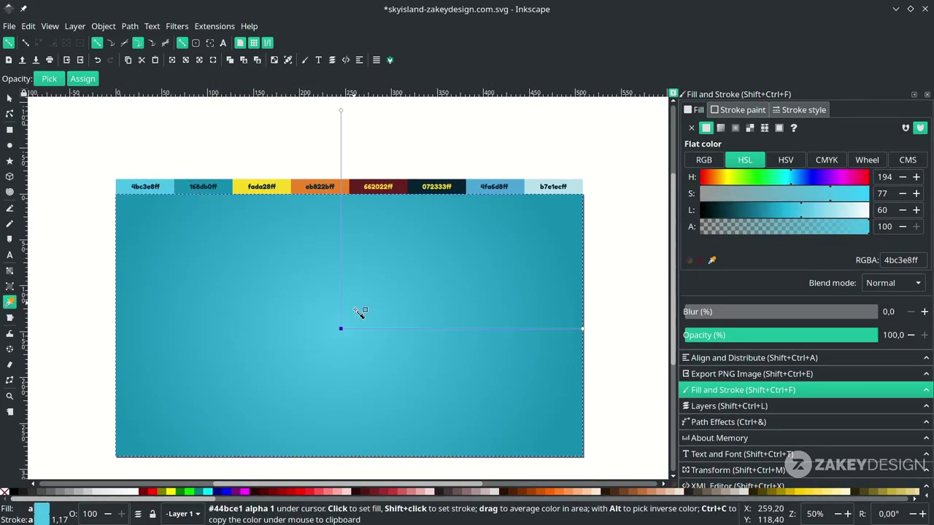
pyautogui.moveTo(560, 304); pyautogui.dragTo(528, 311)
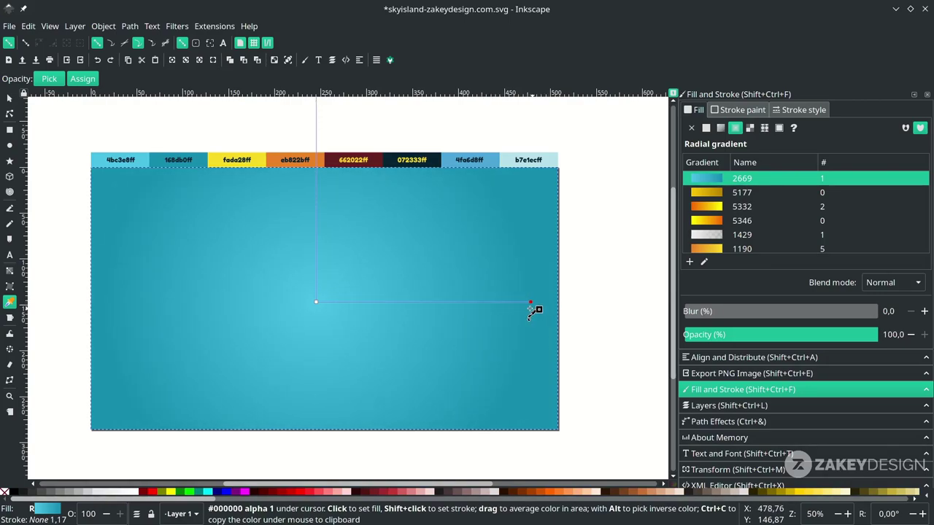
pyautogui.click(531, 310)
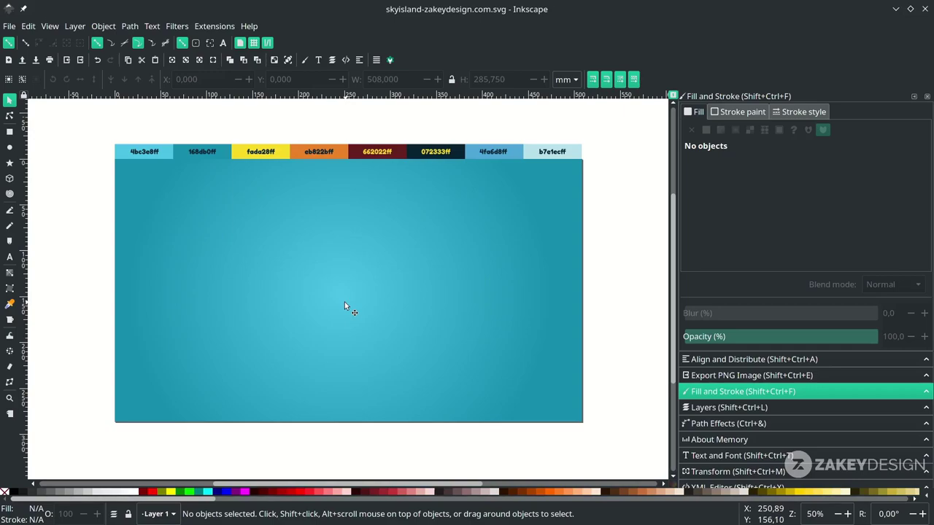
# Add the text "SKY" at the middle of the background and enlarge it to about 168 × 85 mm
pyautogui.press('t')
pyautogui.click(319, 294)
pyautogui.write('SKY')
pyautogui.press('Escape')
pyautogui.press('s')
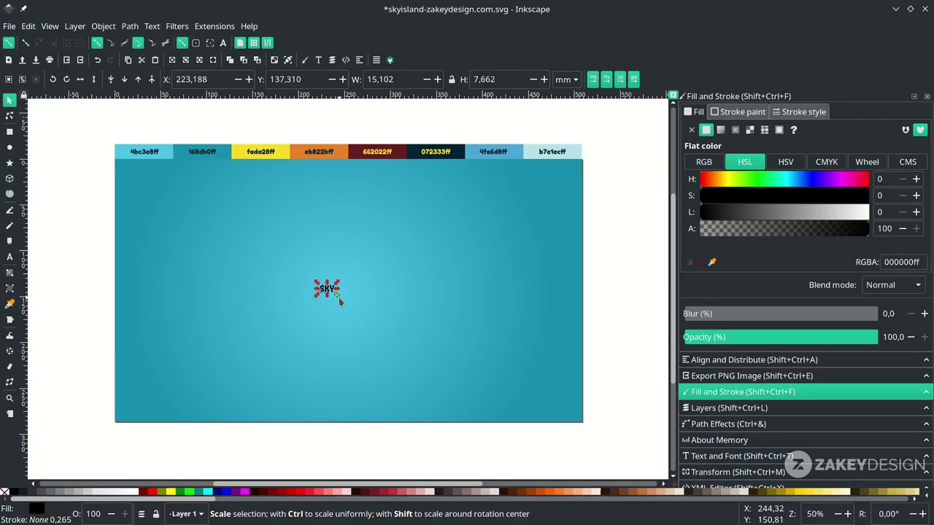
pyautogui.moveTo(339, 301); pyautogui.dragTo(424, 330)
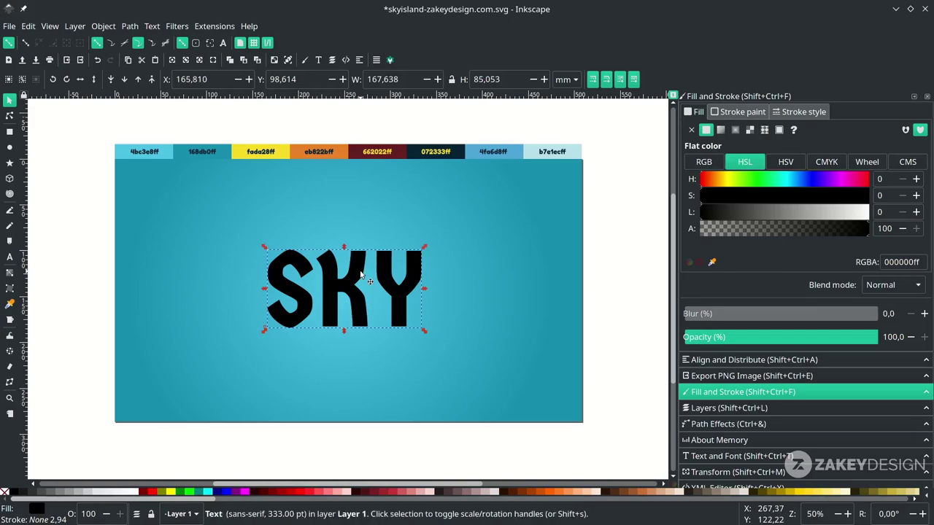
# Convert the SKY text to paths and add the Perspective/Envelope path effect to it
pyautogui.click(130, 26)
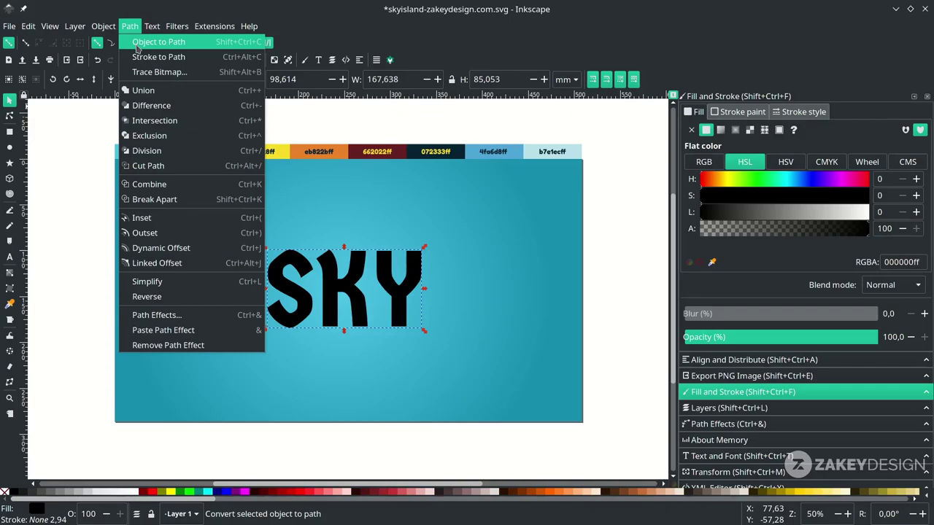
pyautogui.click(136, 46)
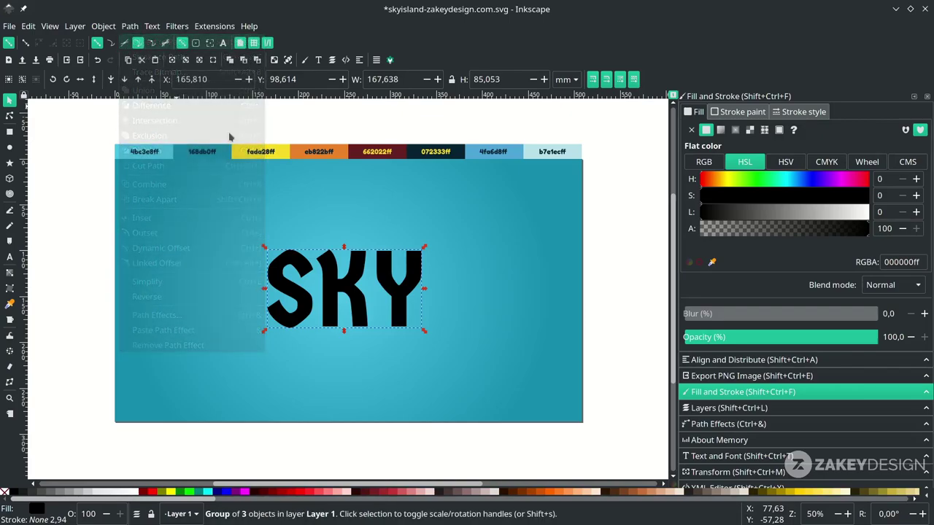
pyautogui.click(130, 26)
pyautogui.click(191, 314)
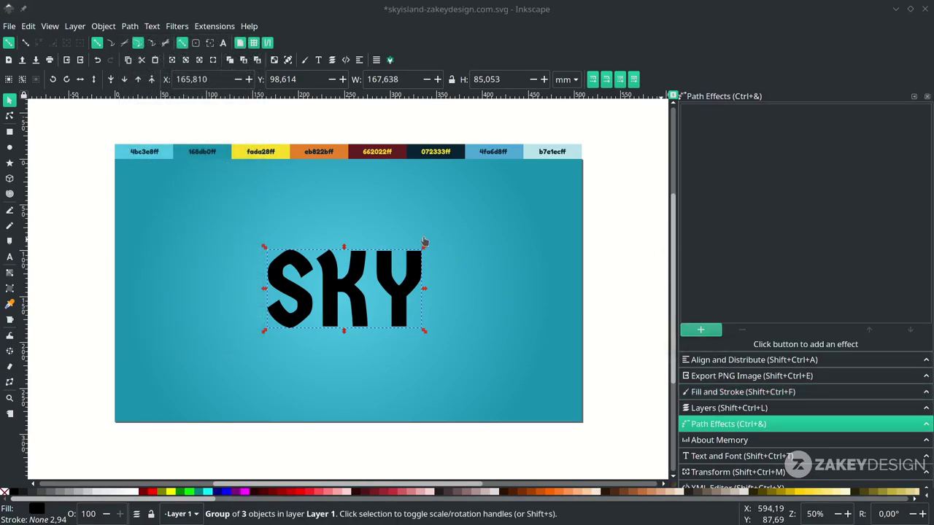
pyautogui.click(700, 331)
pyautogui.write('per')
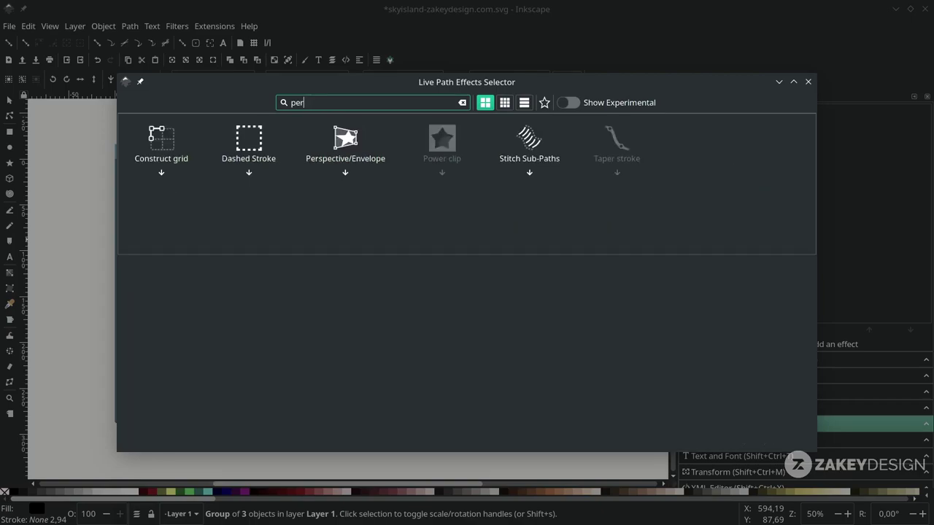
pyautogui.click(345, 138)
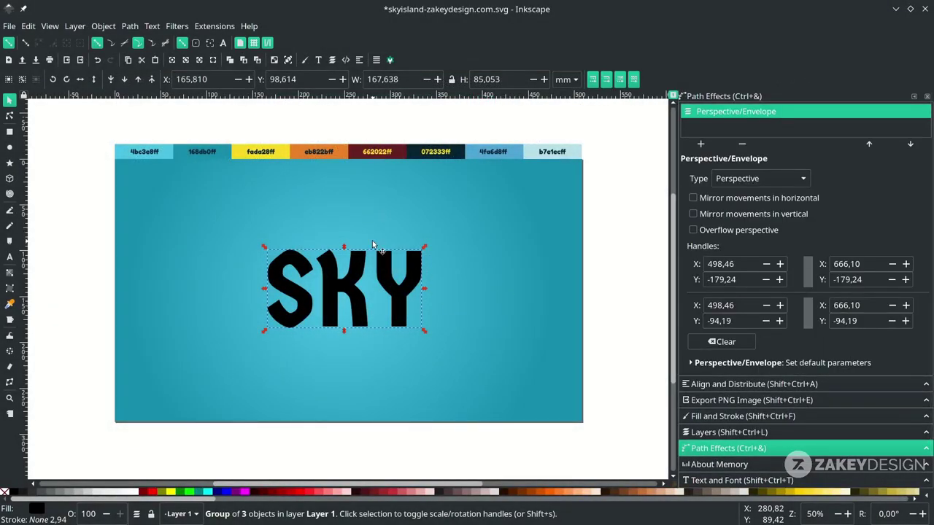
# Distort SKY by moving the envelope's top corners inward and bottom corners up, save, and convert the result to plain paths
pyautogui.click(10, 116)
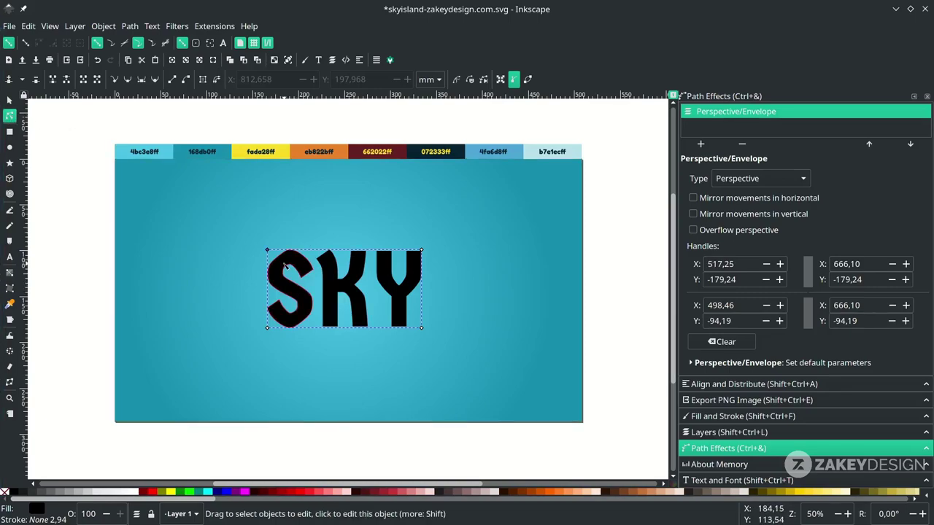
pyautogui.moveTo(267, 251); pyautogui.dragTo(284, 250)
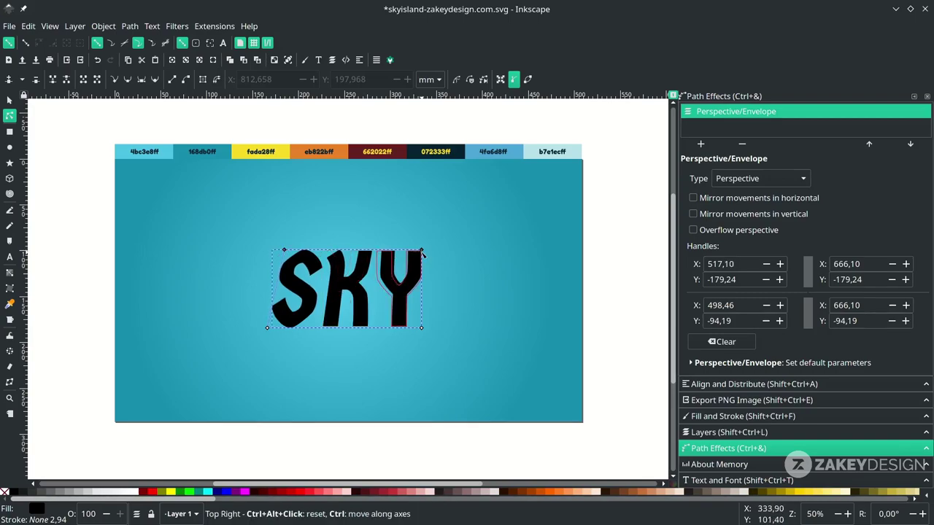
pyautogui.moveTo(422, 251); pyautogui.dragTo(398, 251)
pyautogui.hotkey('ctrl', 's')
pyautogui.moveTo(269, 328); pyautogui.dragTo(266, 316)
pyautogui.moveTo(420, 328); pyautogui.dragTo(421, 315)
pyautogui.hotkey('ctrl', 's')
pyautogui.moveTo(284, 250); pyautogui.dragTo(277, 250)
pyautogui.moveTo(398, 250); pyautogui.dragTo(406, 250)
pyautogui.press('s')
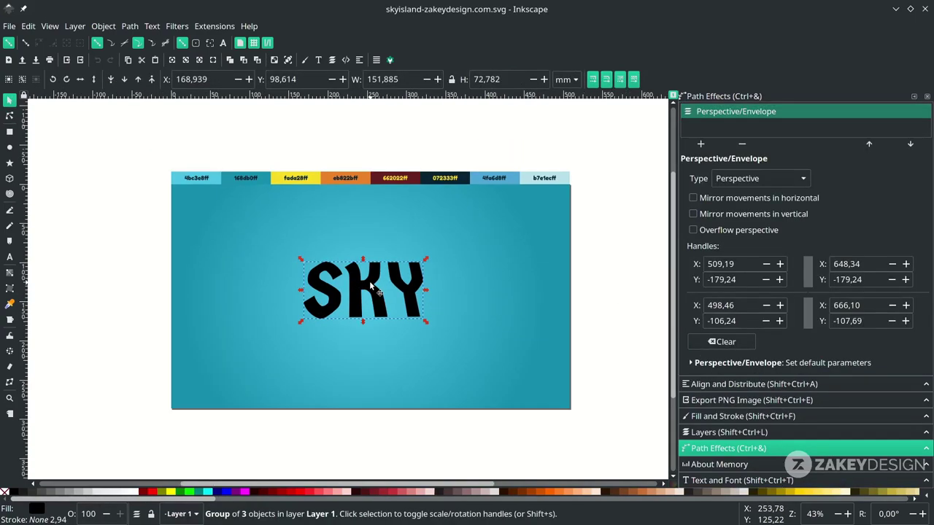
pyautogui.click(130, 27)
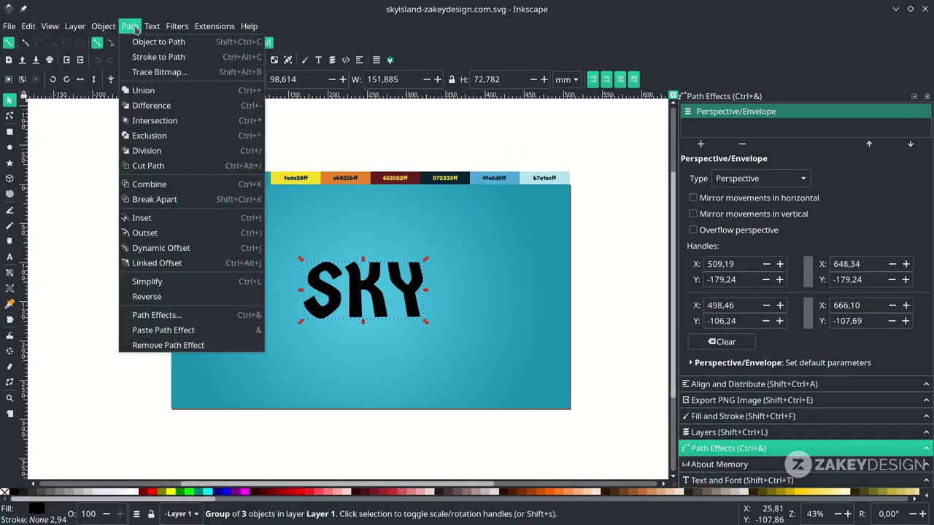
pyautogui.click(144, 45)
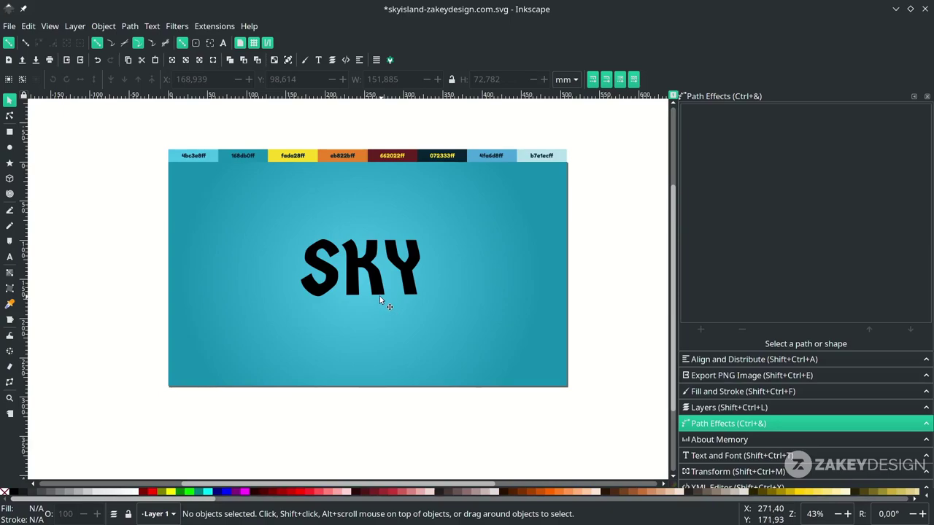
# Duplicate the SKY lettering and fill the copy with the dark palette colour 072333ff
pyautogui.scroll(1, 375, 283)
pyautogui.click(374, 272)
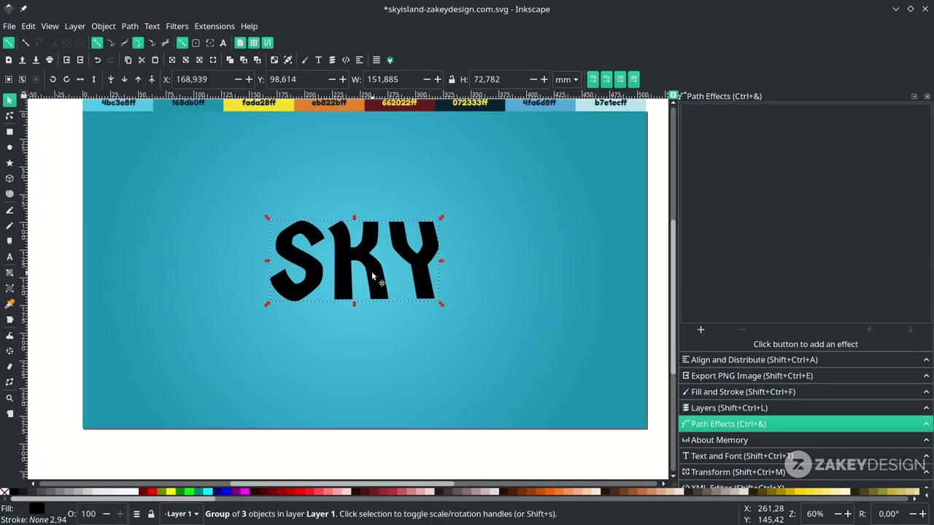
pyautogui.scroll(1, 372, 278)
pyautogui.press('ctrl')
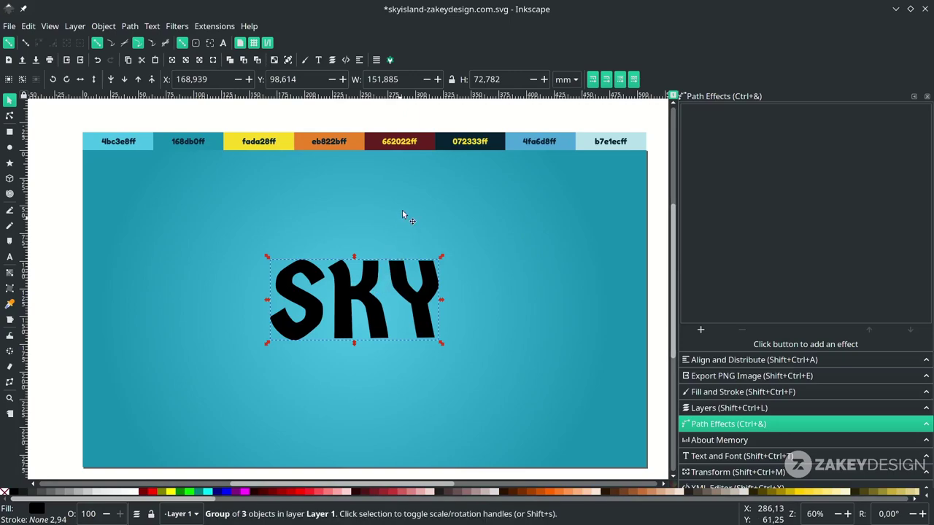
pyautogui.press('d')
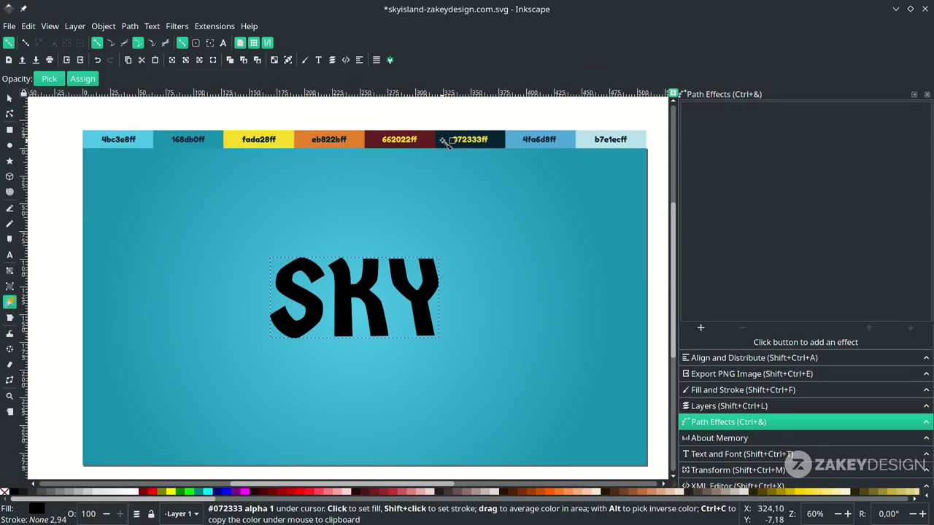
pyautogui.click(446, 141)
pyautogui.press('s')
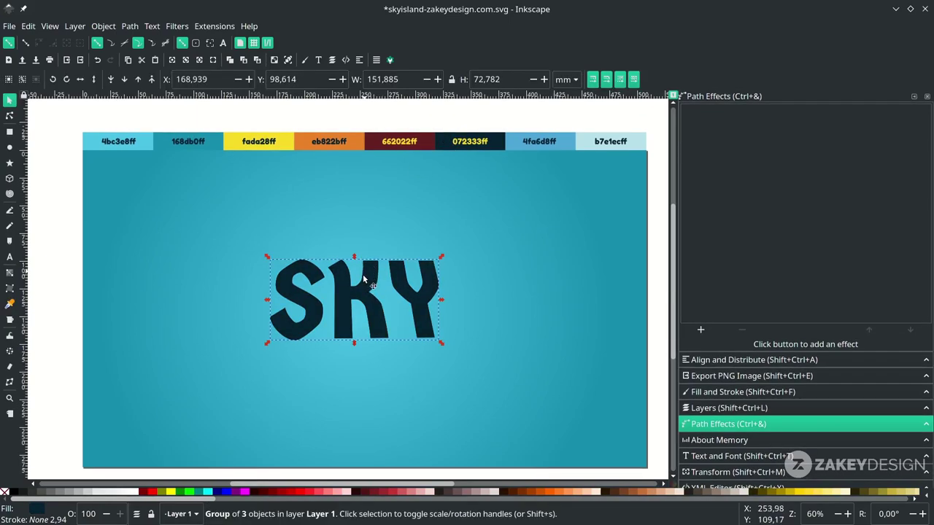
# Combine the three letters of the dark SKY copy into one path
pyautogui.click(132, 27)
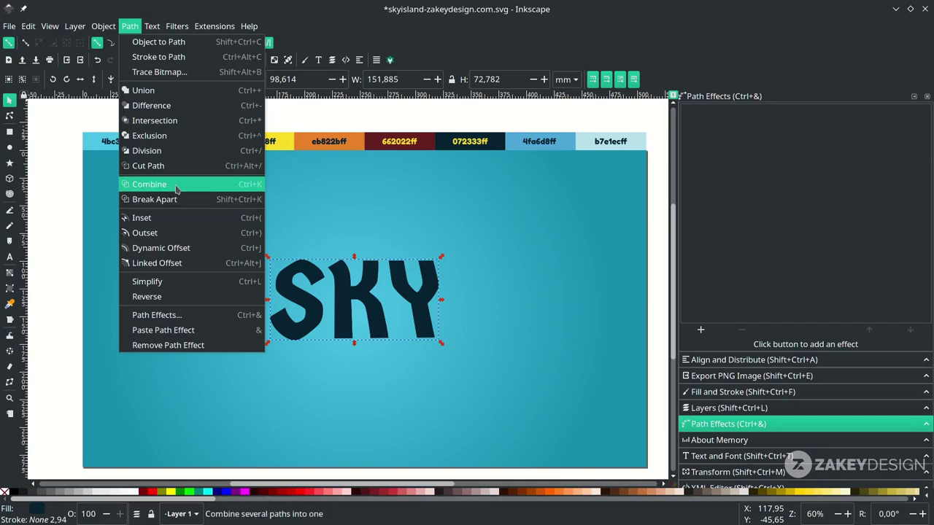
pyautogui.click(175, 187)
pyautogui.keyDown('ctrl'); pyautogui.scroll(1, 345, 279); pyautogui.keyUp('ctrl')
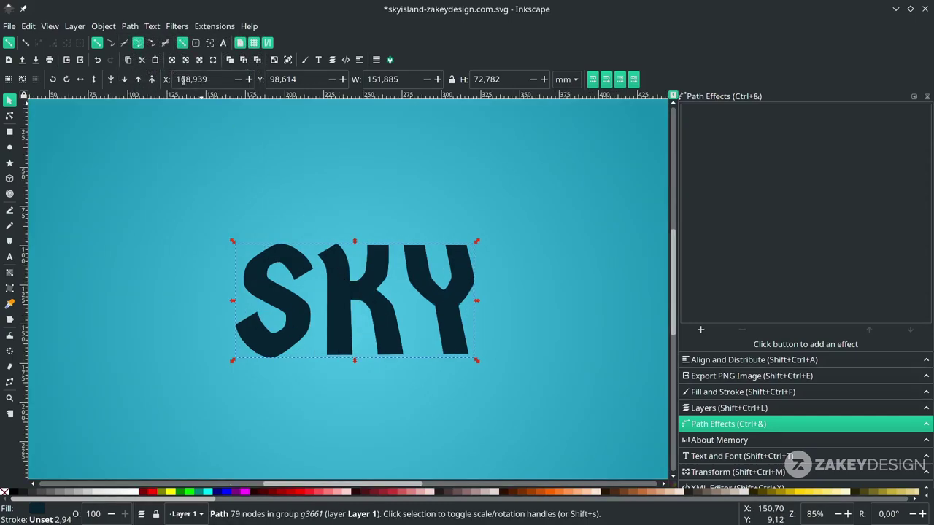
# Outset the combined dark SKY path repeatedly until it is about 158 × 79 mm
pyautogui.click(130, 26)
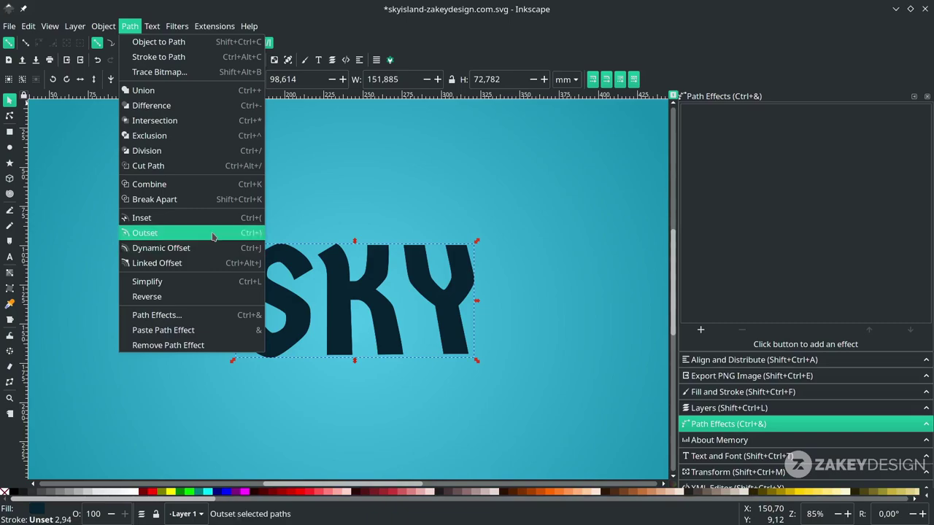
pyautogui.click(249, 236)
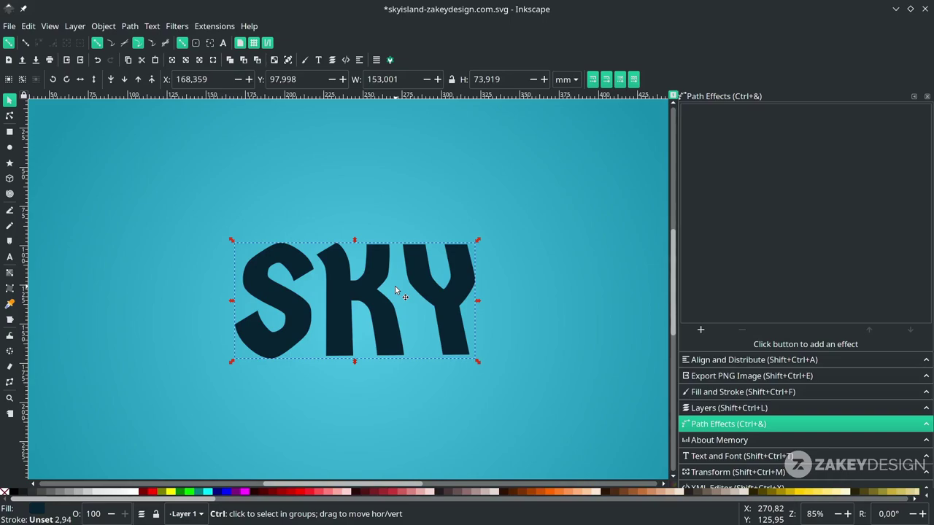
pyautogui.hotkey('ctrl', ')')
pyautogui.hotkey('ctrl', ')')
pyautogui.hotkey('ctrl', ')')
pyautogui.hotkey('ctrl', ')')
pyautogui.hotkey('ctrl', ')')
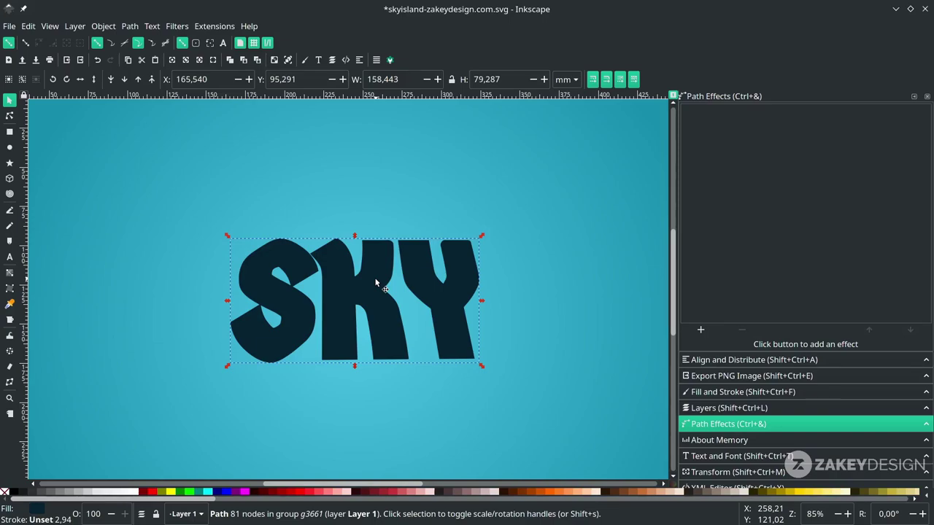
# Move the outset path out of its group to Layer 1 and lower it behind the black SKY lettering
pyautogui.click(124, 79)
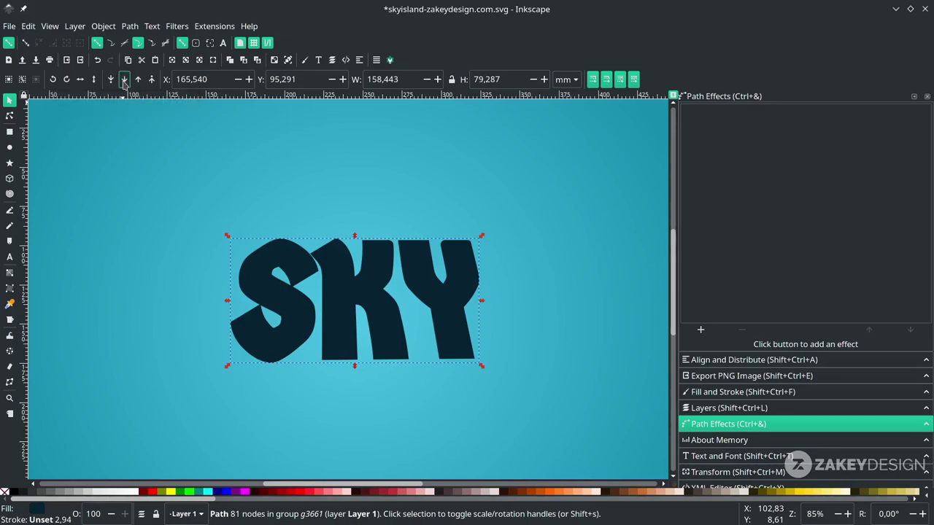
pyautogui.rightClick(341, 295)
pyautogui.click(380, 316)
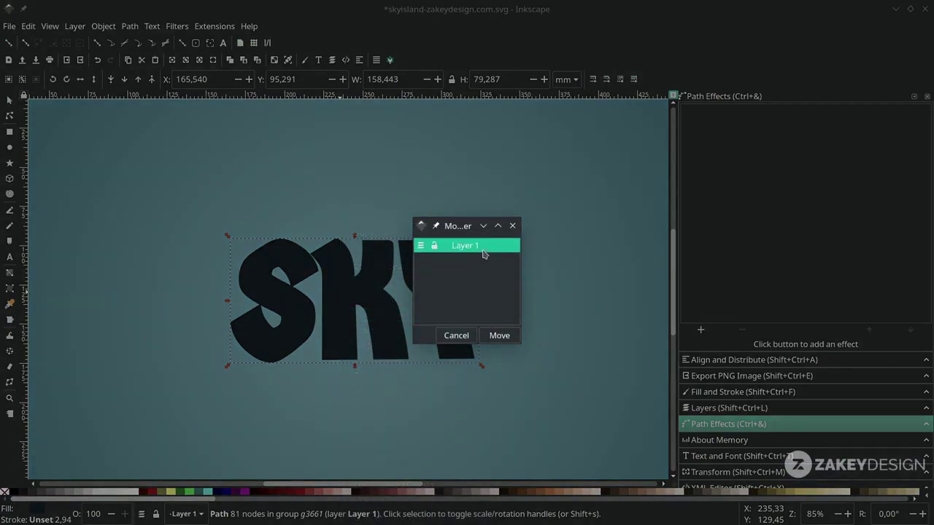
pyautogui.click(499, 335)
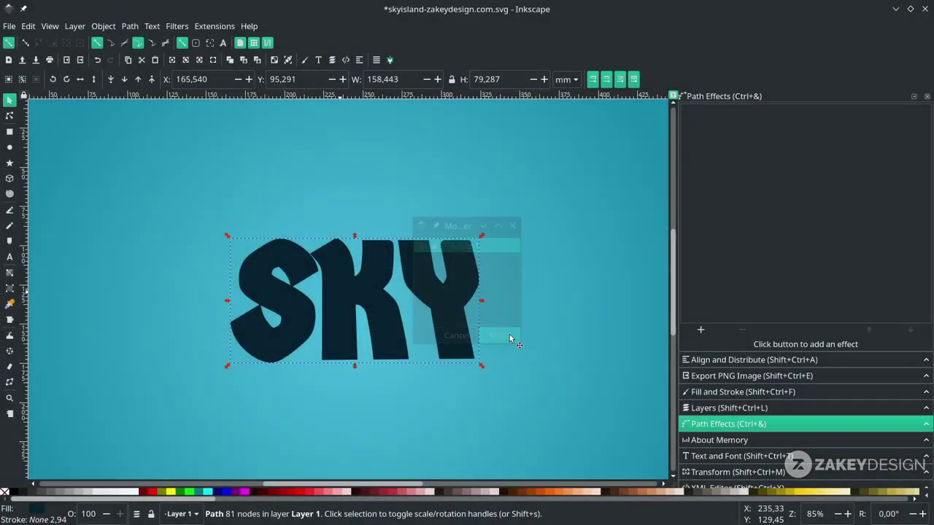
pyautogui.click(124, 79)
pyautogui.click(124, 79)
pyautogui.click(138, 79)
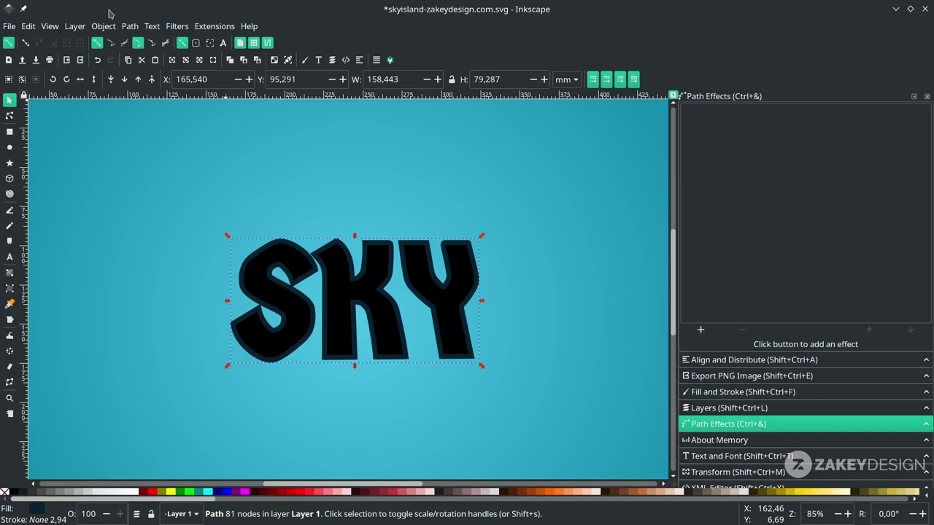
# Outset the dark SKY path further until it is about 167 × 88 mm, and save the document
pyautogui.click(130, 27)
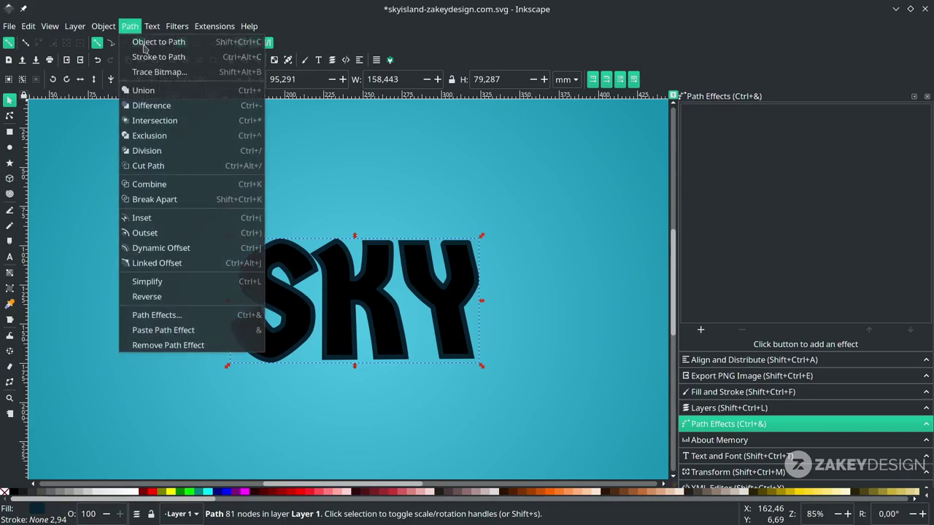
pyautogui.click(256, 234)
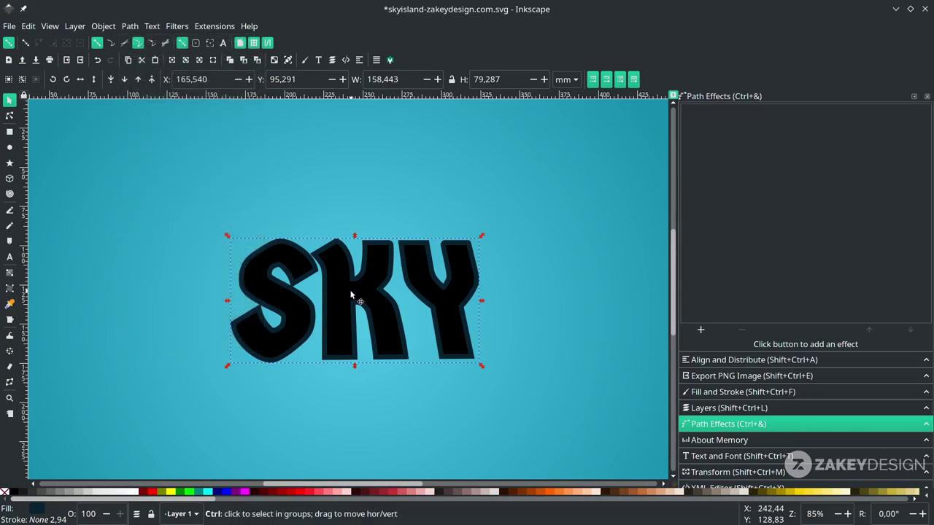
pyautogui.hotkey('ctrl', ')')
pyautogui.hotkey('ctrl', ')')
pyautogui.hotkey('ctrl', ')')
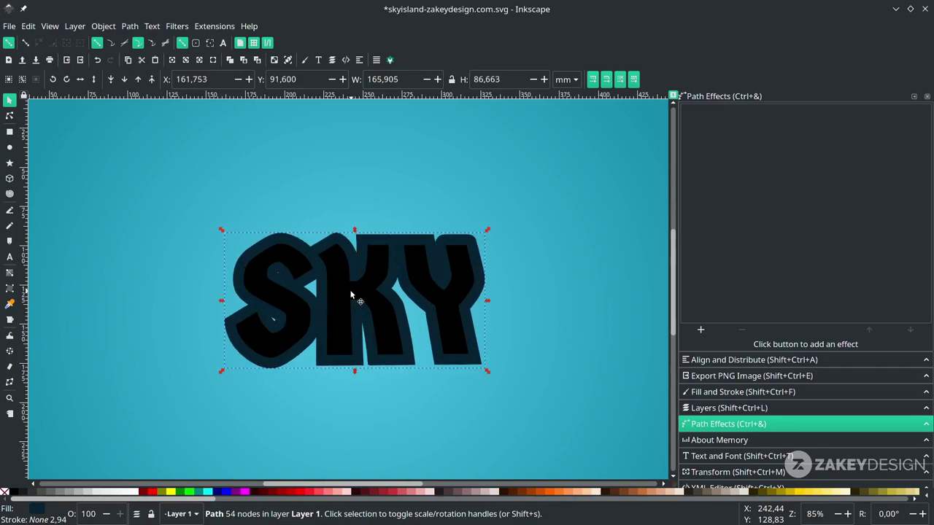
pyautogui.press('ctrl')
pyautogui.scroll(-2, 350, 295)
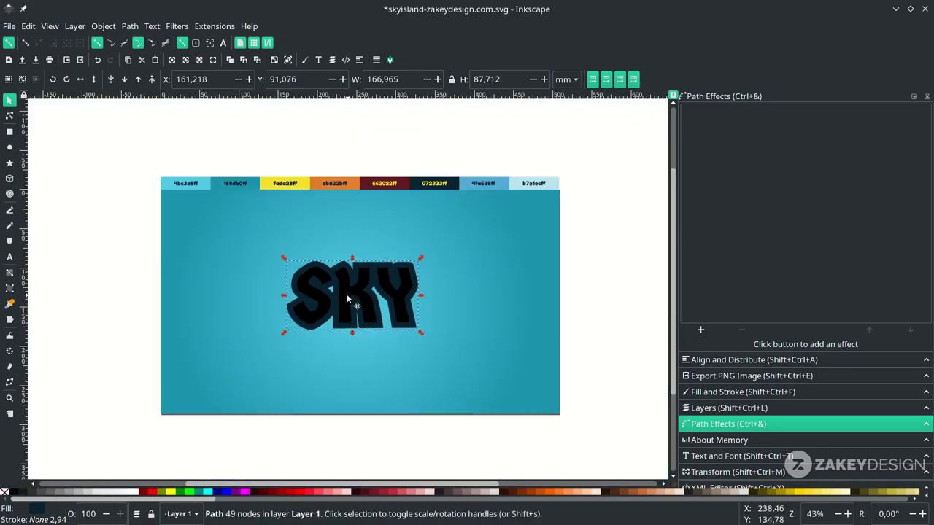
pyautogui.hotkey('ctrl', 's')
pyautogui.press('Escape')
# Apply a vertical linear gradient to the black SKY lettering group, running from just above the letters to just below them
pyautogui.scroll(1, 364, 306)
pyautogui.click(375, 291)
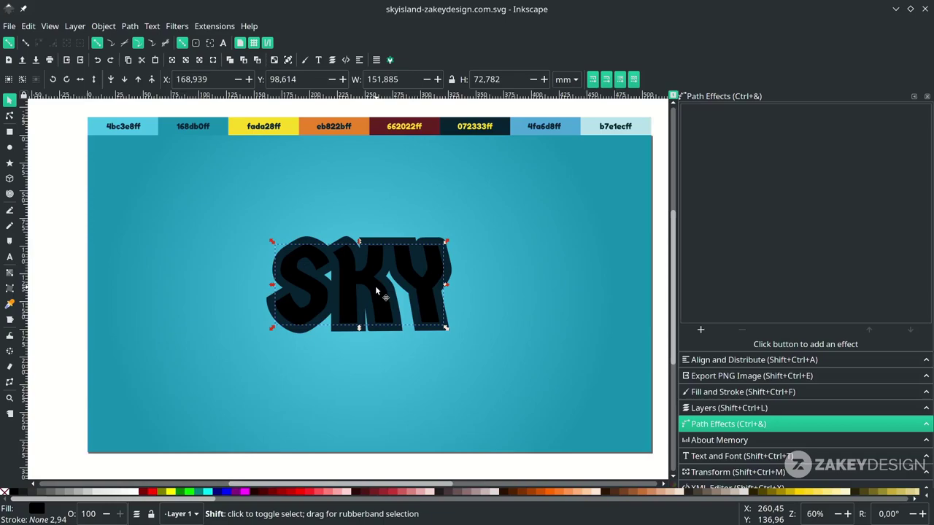
pyautogui.hscroll(1, 343, 299)
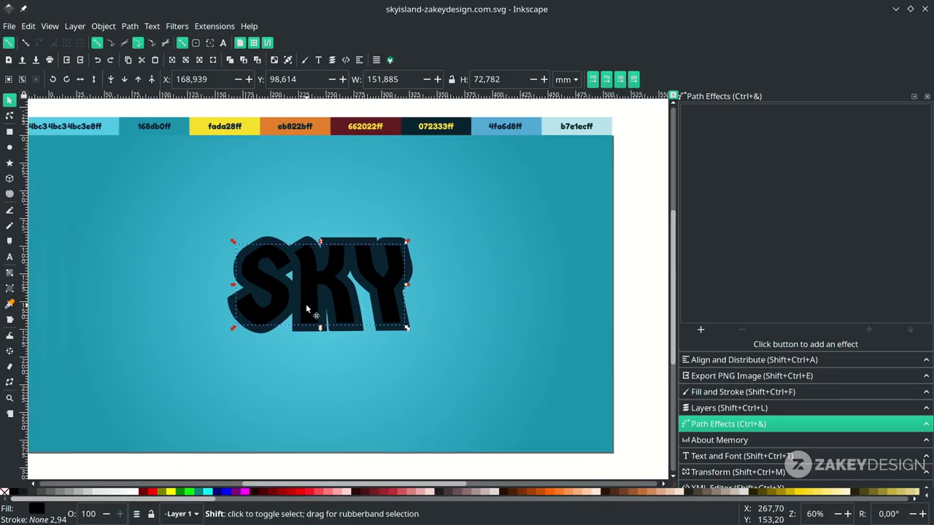
pyautogui.click(9, 272)
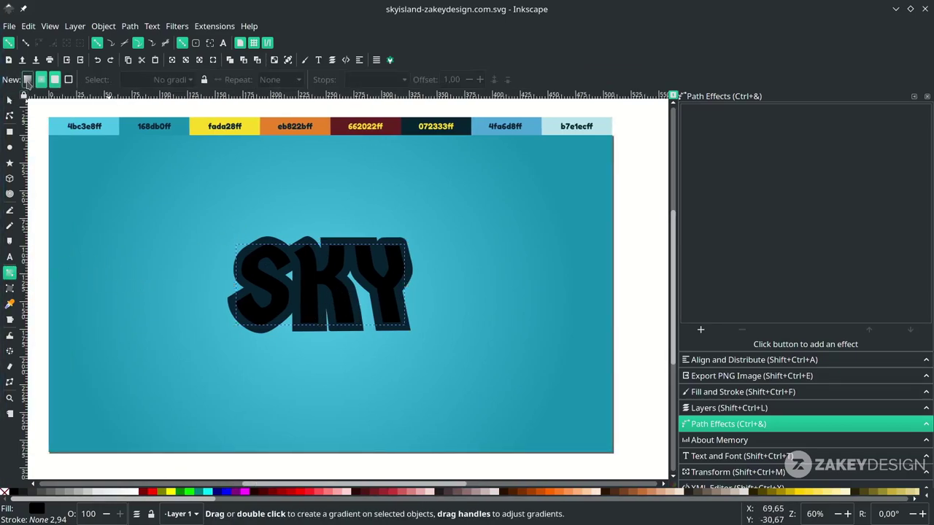
pyautogui.click(27, 81)
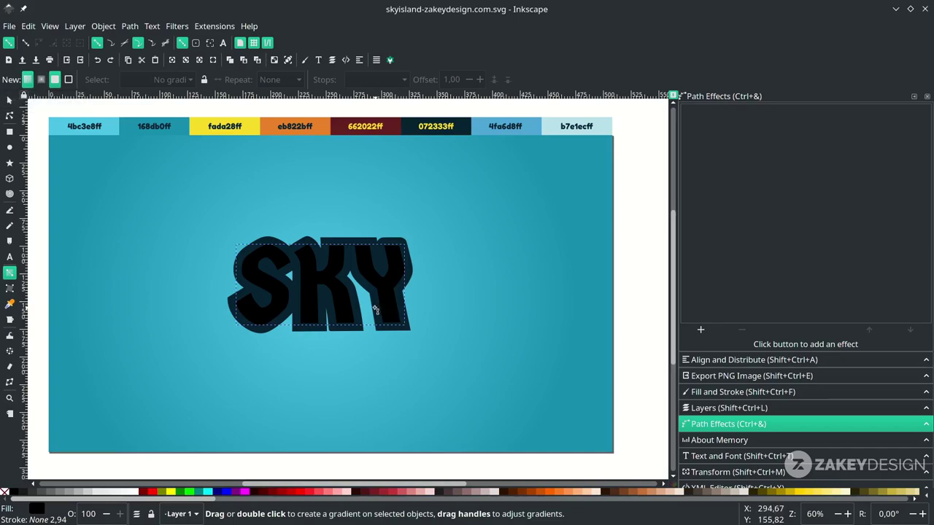
pyautogui.moveTo(328, 226); pyautogui.dragTo(329, 350)
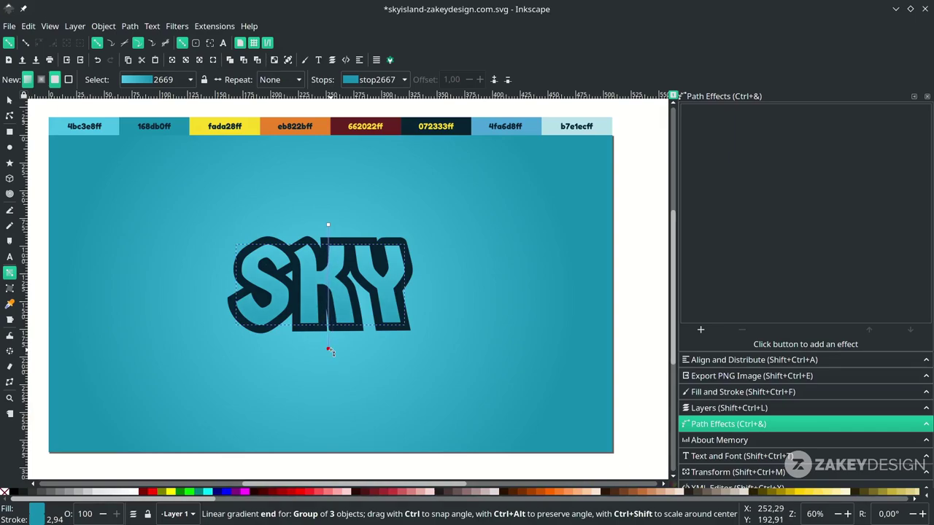
# Colour the upper stop of the SKY gradient with the yellow palette colour fada28ff
pyautogui.click(328, 225)
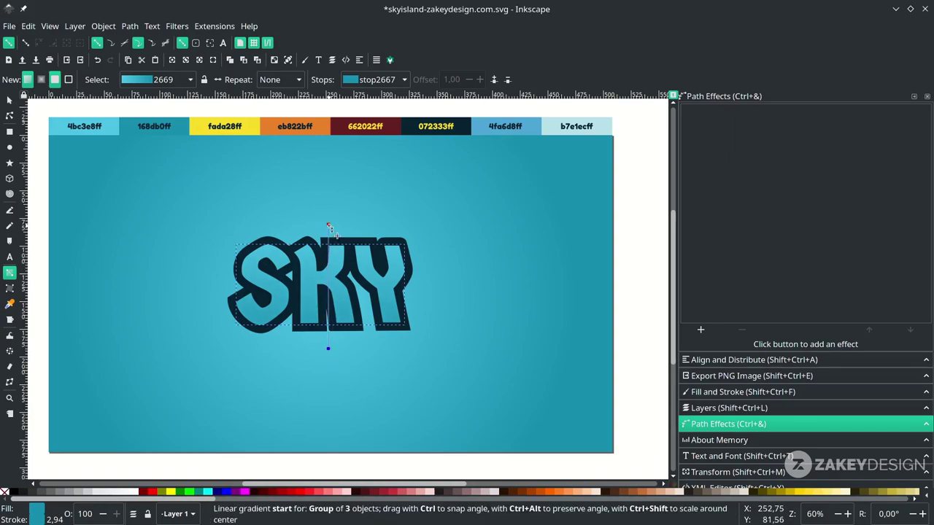
pyautogui.click(329, 226)
pyautogui.press('Escape')
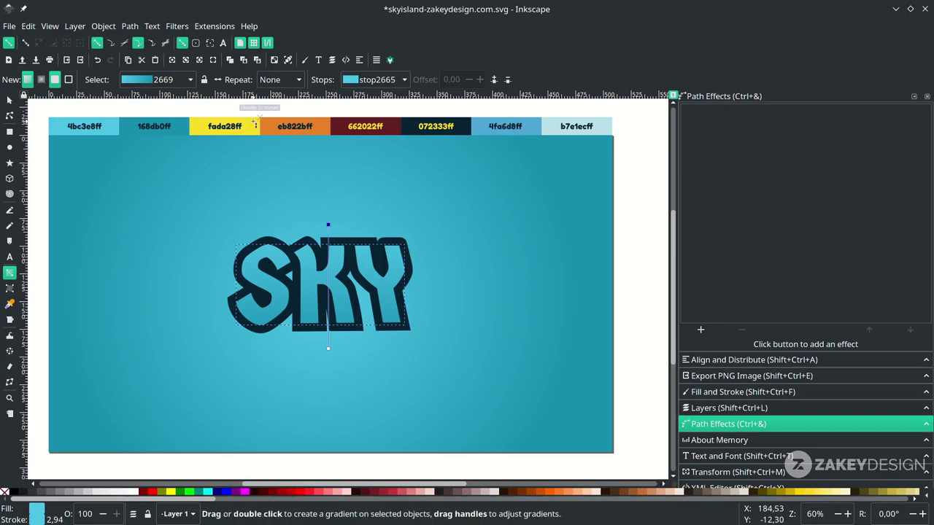
pyautogui.press('d')
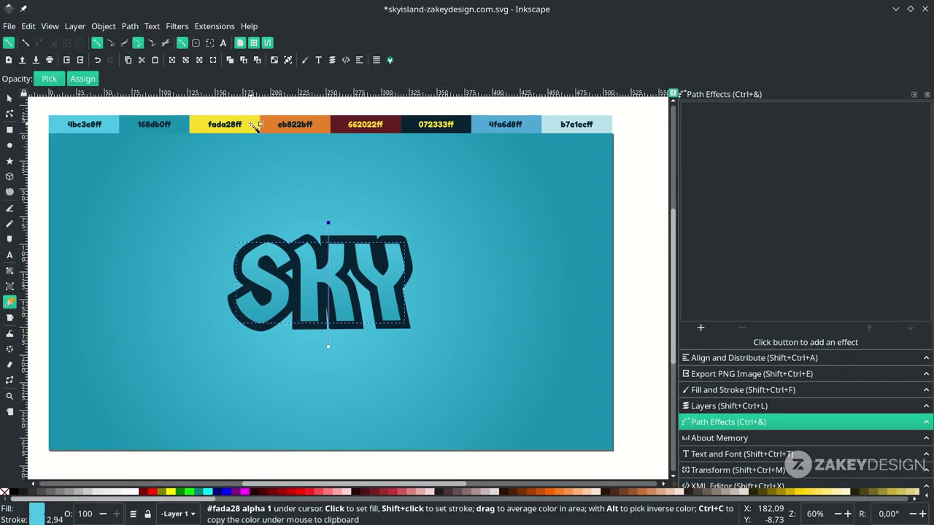
pyautogui.click(253, 126)
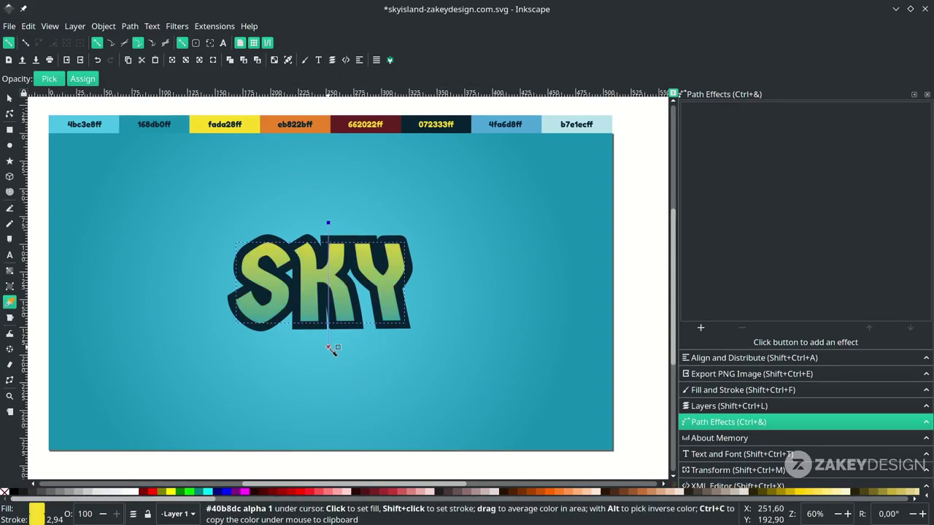
# Colour the lower stop of the SKY gradient with the orange palette colour eb822bff
pyautogui.click(329, 347)
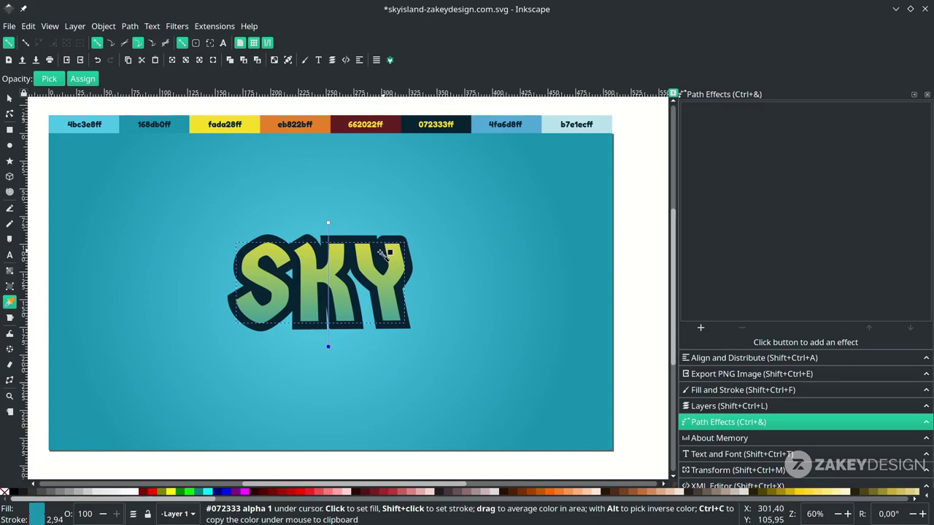
pyautogui.press('d')
pyautogui.press('d')
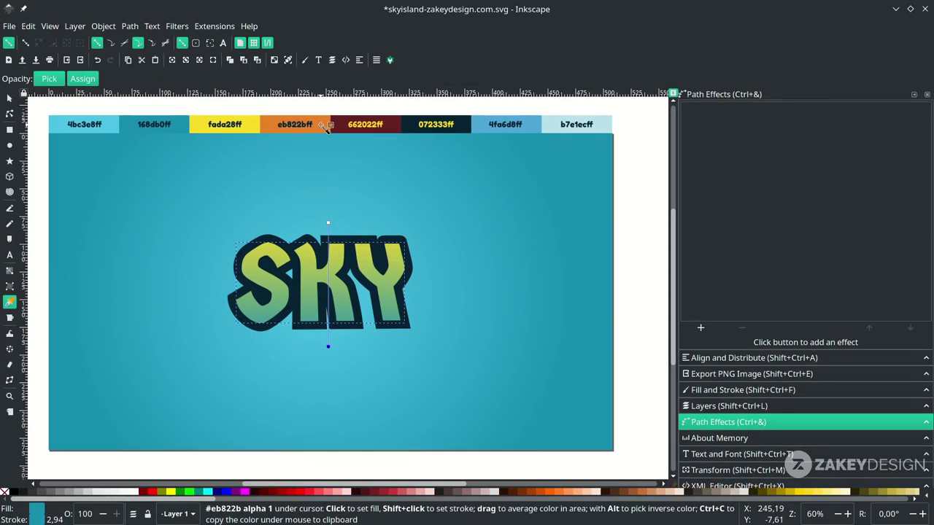
pyautogui.click(322, 125)
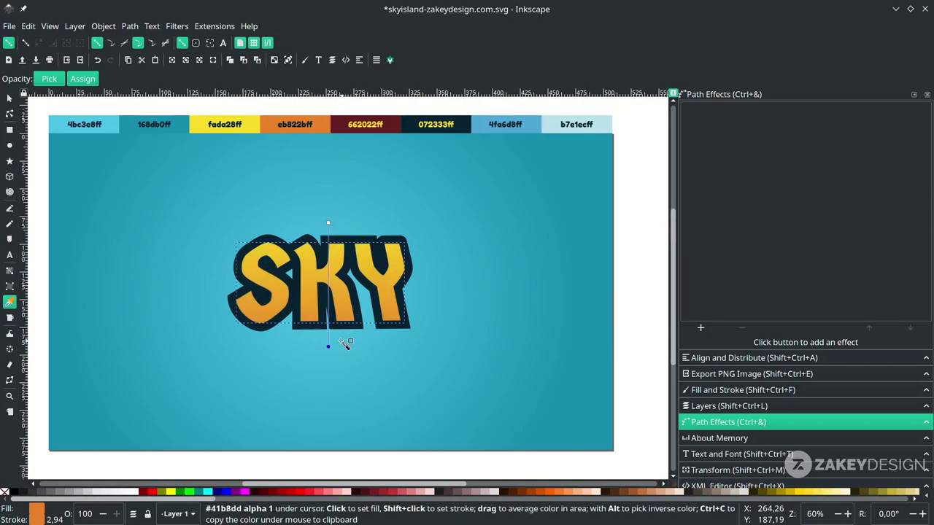
# Fine-tune the end points of the vertical yellow-to-orange gradient on the SKY lettering
pyautogui.moveTo(329, 360)
pyautogui.mouseDown()
pyautogui.moveTo(329, 337)
pyautogui.moveTo(329, 362)
pyautogui.moveTo(329, 345)
pyautogui.mouseUp()
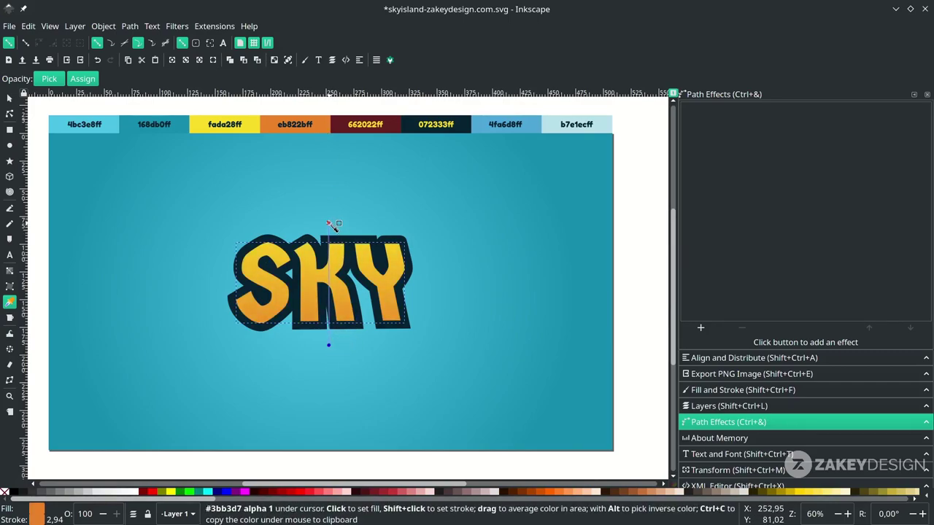
pyautogui.click(334, 241)
pyautogui.moveTo(329, 345)
pyautogui.mouseDown()
pyautogui.moveTo(331, 327)
pyautogui.moveTo(326, 347)
pyautogui.mouseUp()
pyautogui.press('-')
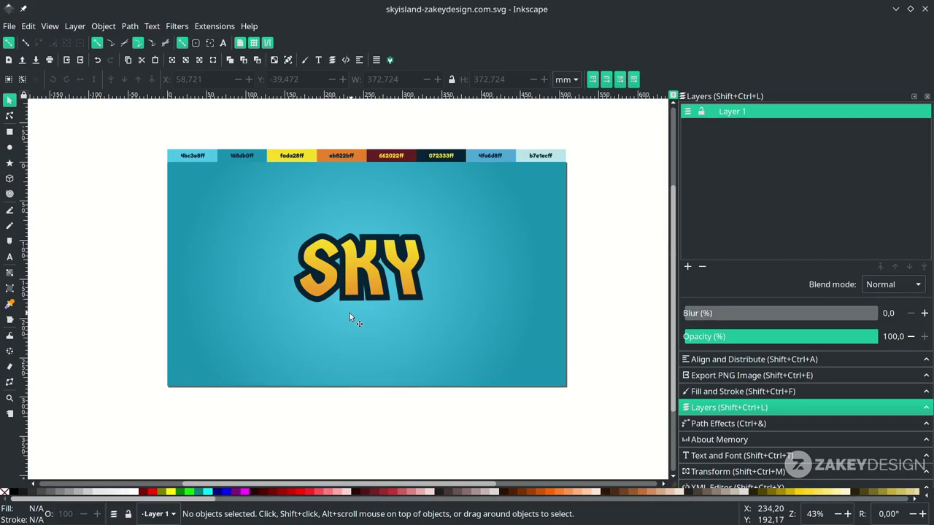
# Add the text "ISLAND" below the SKY lettering and set its font to Germania One
pyautogui.write('tISLAND')
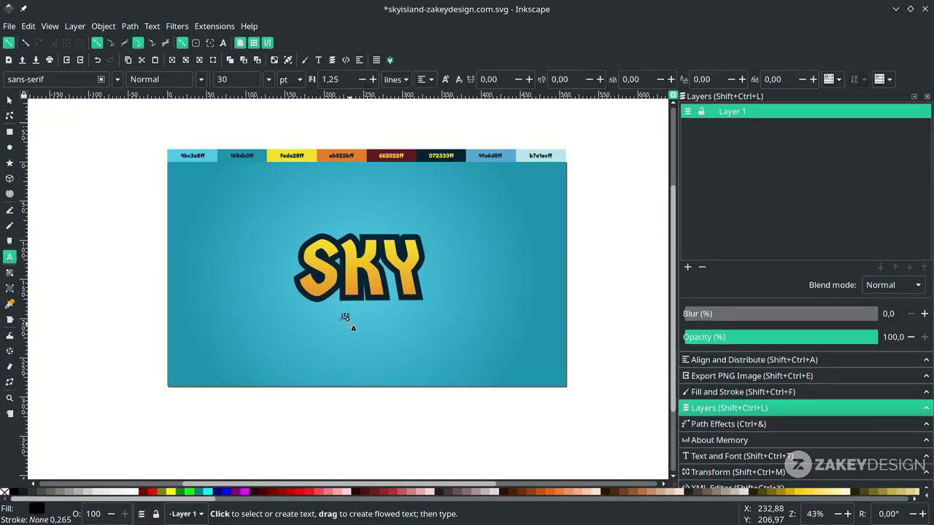
pyautogui.tripleClick(53, 81)
pyautogui.write('G')
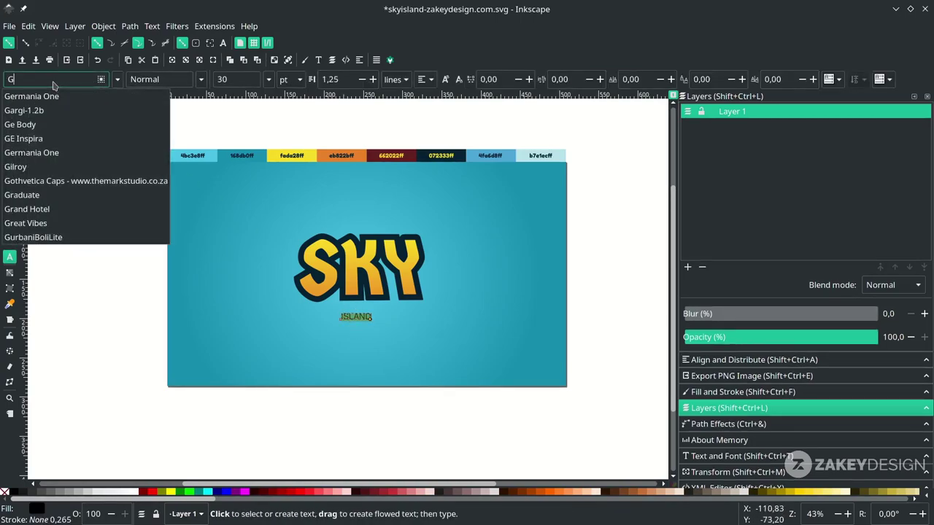
pyautogui.click(42, 96)
# Enlarge the ISLAND text to about 77 × 22 mm and place it centred directly beneath SKY
pyautogui.click(10, 100)
pyautogui.scroll(1, 371, 330)
pyautogui.moveTo(361, 321); pyautogui.dragTo(405, 321)
pyautogui.scroll(-1, 405, 320)
pyautogui.hscroll(3, 404, 320)
pyautogui.click(577, 308)
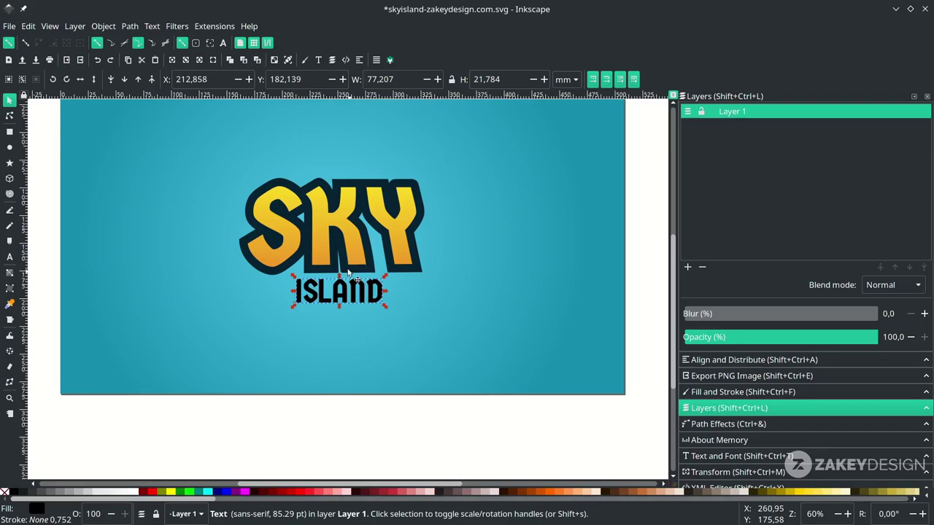
# Convert the ISLAND text to paths and apply the Perspective/Envelope path effect to the resulting group
pyautogui.click(130, 26)
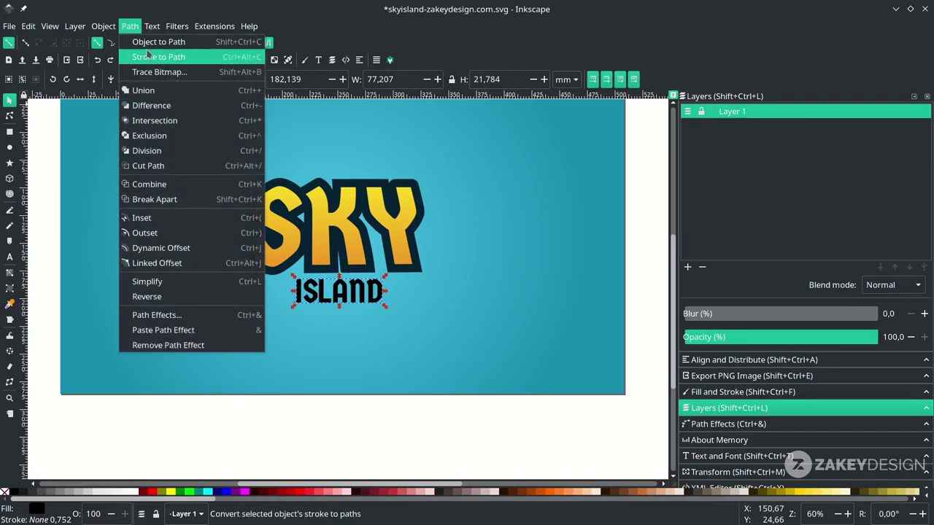
pyautogui.click(149, 50)
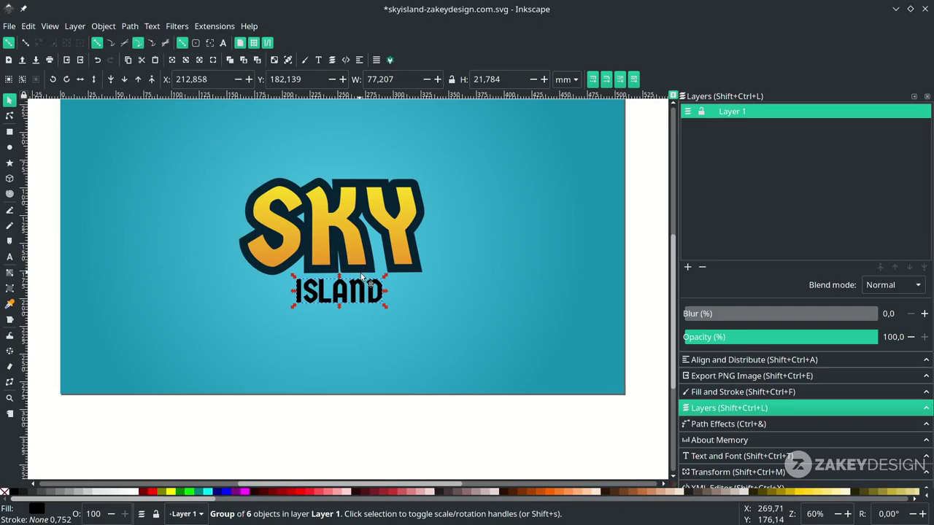
pyautogui.click(130, 26)
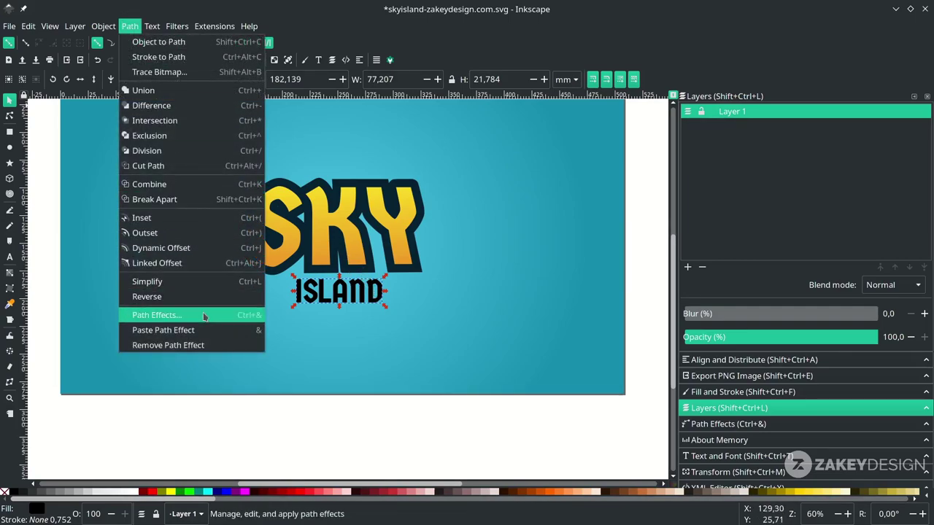
pyautogui.click(203, 315)
pyautogui.click(687, 327)
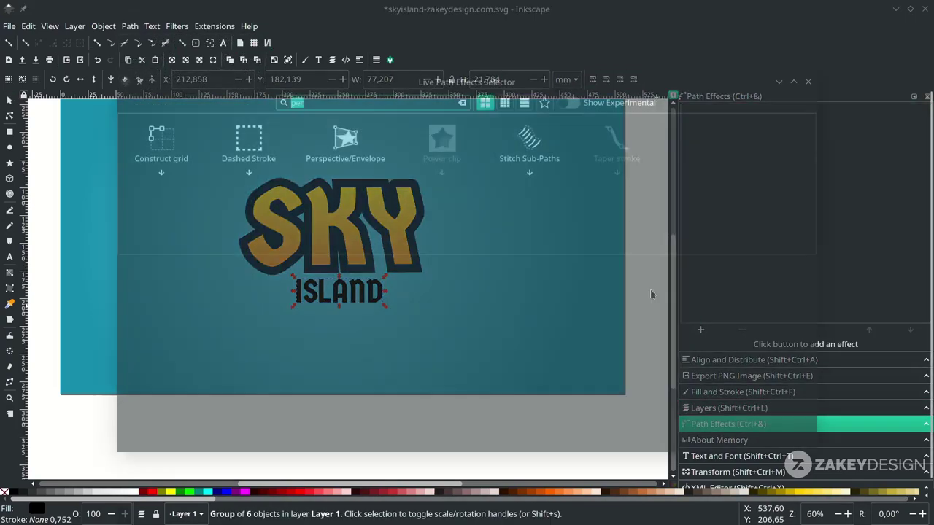
pyautogui.click(345, 146)
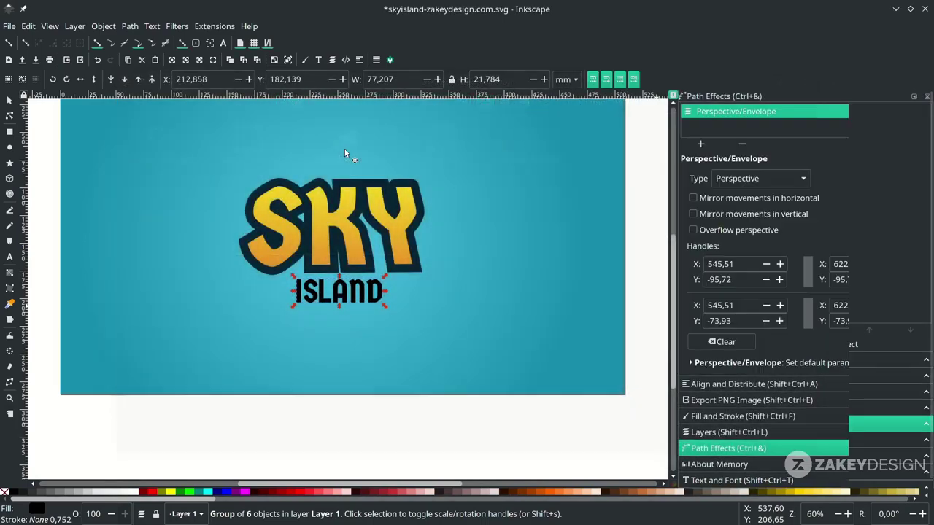
# Distort ISLAND in perspective by narrowing its top edge and widening its bottom edge to about 79 mm
pyautogui.scroll(1, 317, 290)
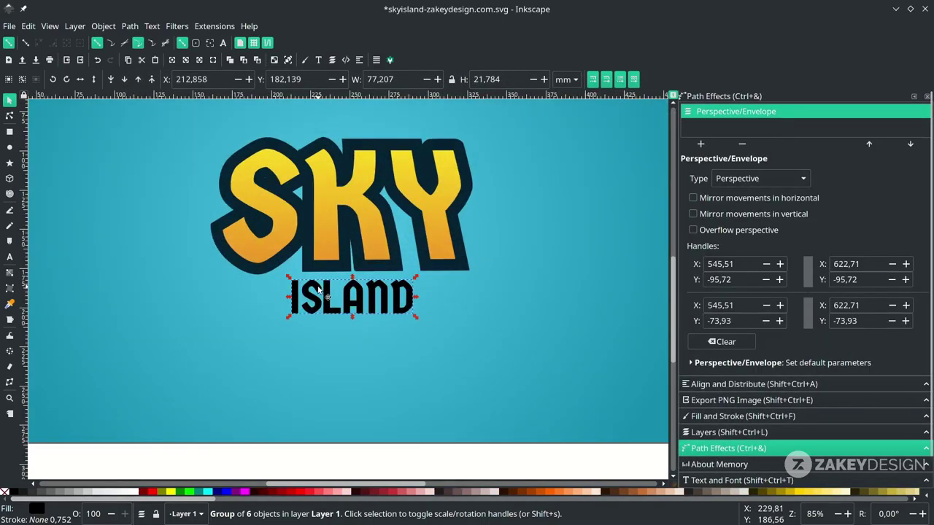
pyautogui.click(9, 115)
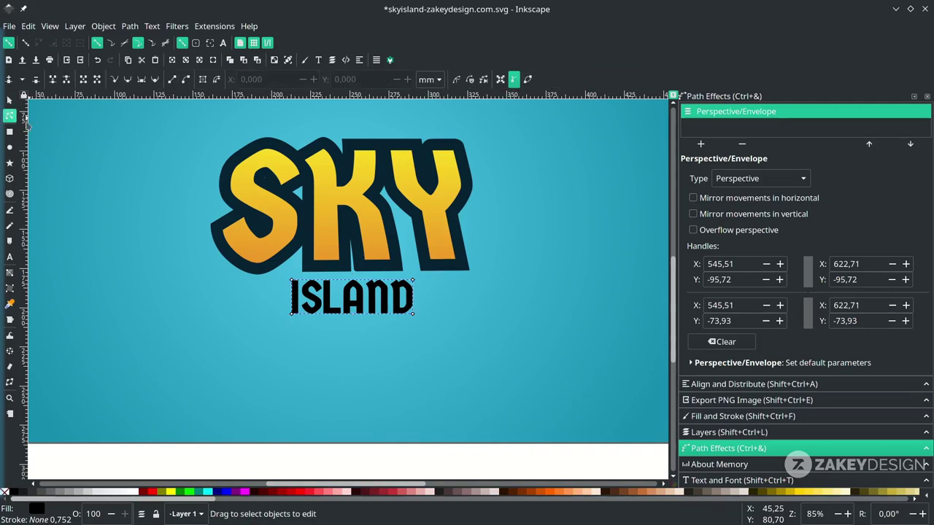
pyautogui.moveTo(293, 281); pyautogui.dragTo(297, 280)
pyautogui.moveTo(412, 280); pyautogui.dragTo(405, 280)
pyautogui.moveTo(297, 280); pyautogui.dragTo(295, 280)
pyautogui.moveTo(412, 314); pyautogui.dragTo(416, 314)
pyautogui.moveTo(292, 314); pyautogui.dragTo(289, 315)
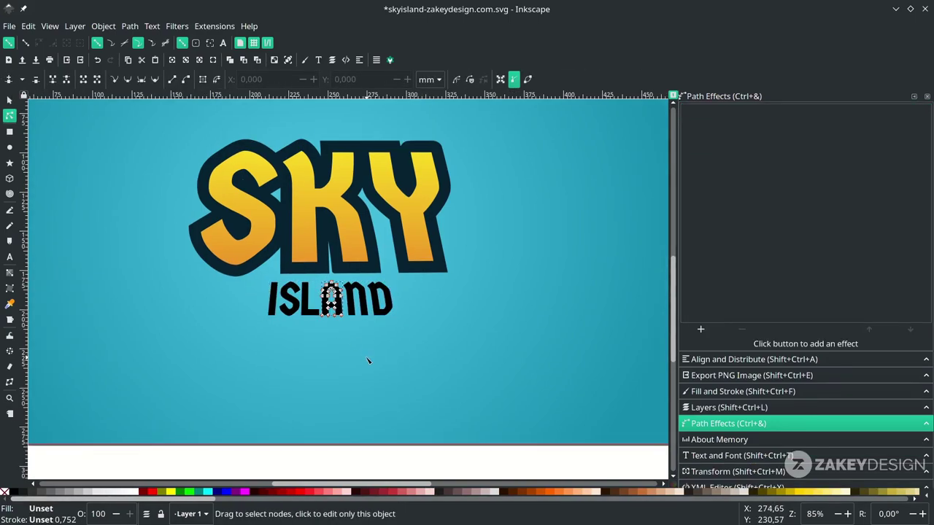
# Convert the perspective-distorted ISLAND group to paths to make the effect permanent, and show the document's layer list
pyautogui.press('s')
pyautogui.click(306, 307)
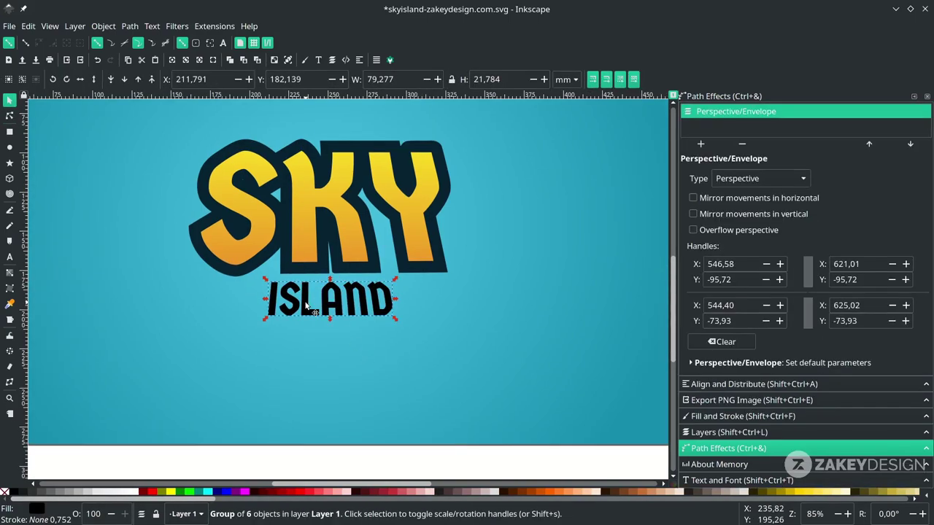
pyautogui.click(130, 27)
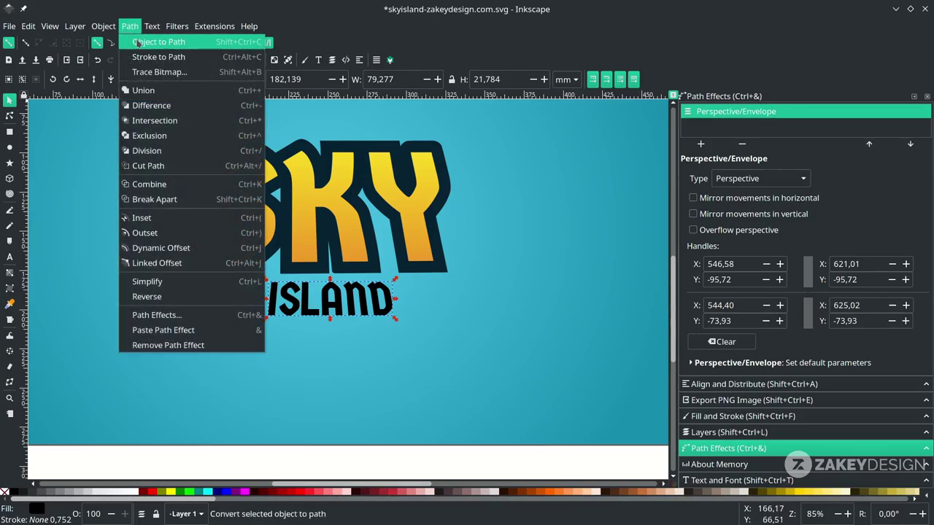
pyautogui.click(137, 42)
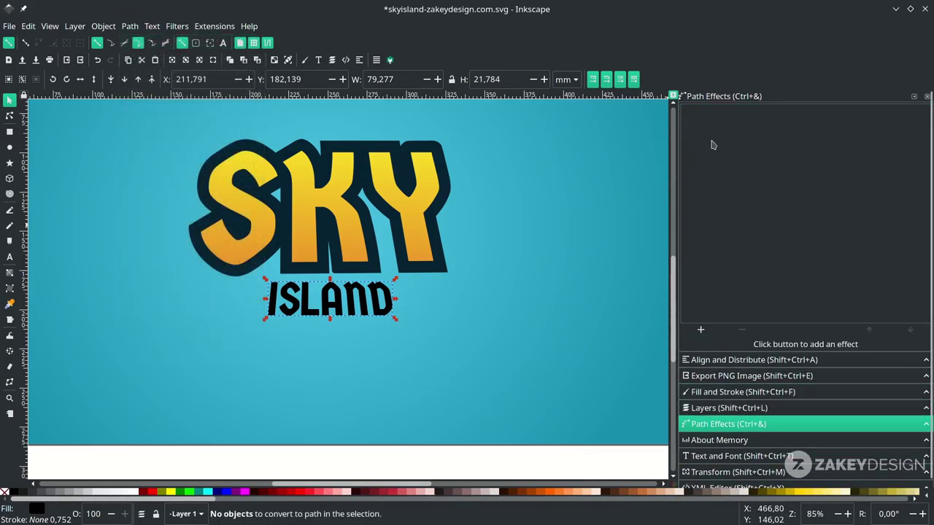
pyautogui.click(727, 408)
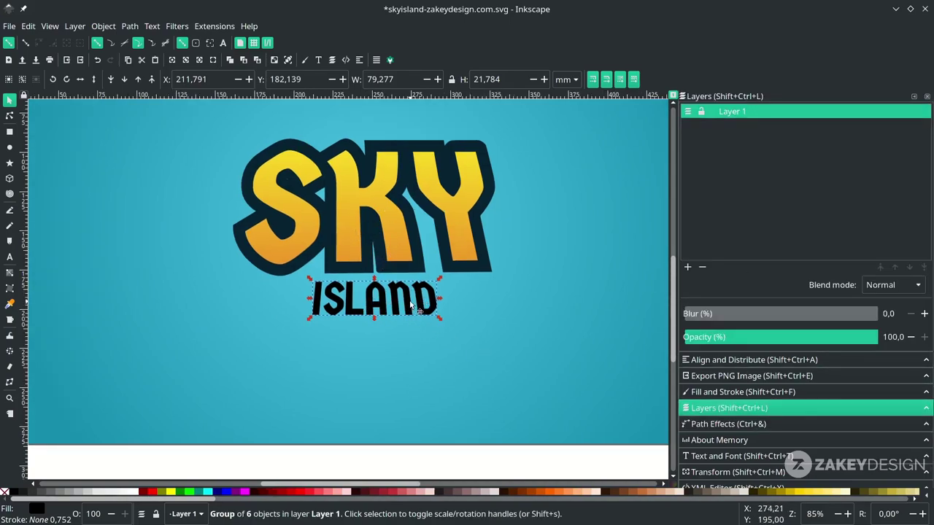
pyautogui.scroll(1, 410, 307)
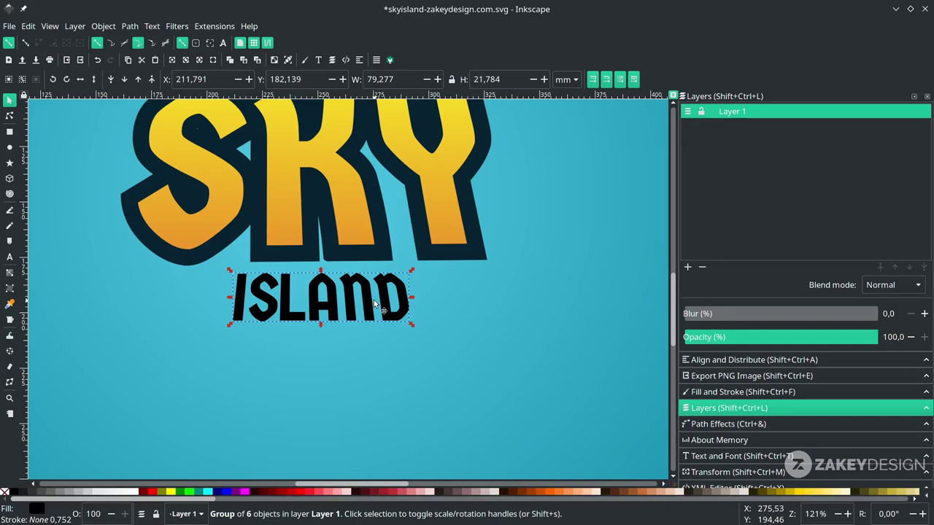
pyautogui.scroll(-2, 367, 300)
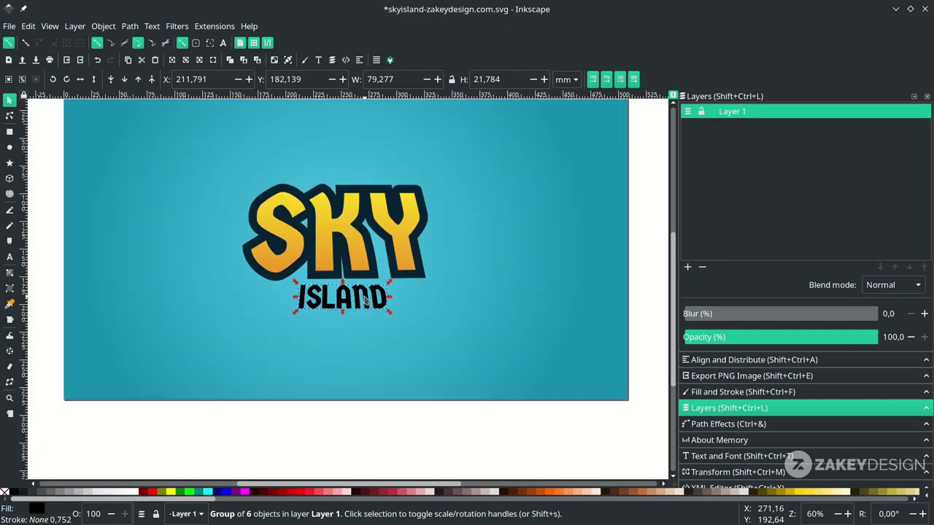
# Fill the ISLAND lettering with the dark palette colour 072333ff
pyautogui.scroll(-1, 364, 299)
pyautogui.scroll(1, 364, 299)
pyautogui.press('d')
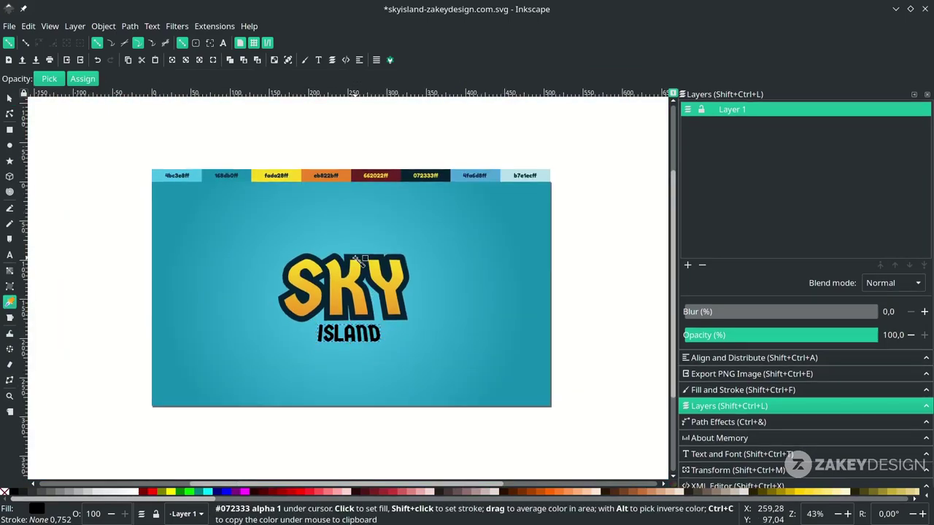
pyautogui.click(440, 174)
pyautogui.scroll(3, 350, 335)
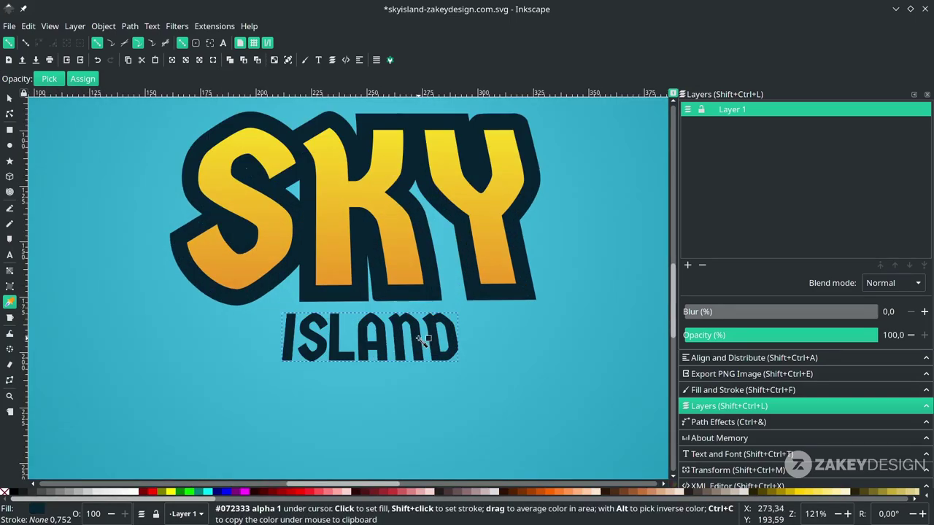
pyautogui.press('s')
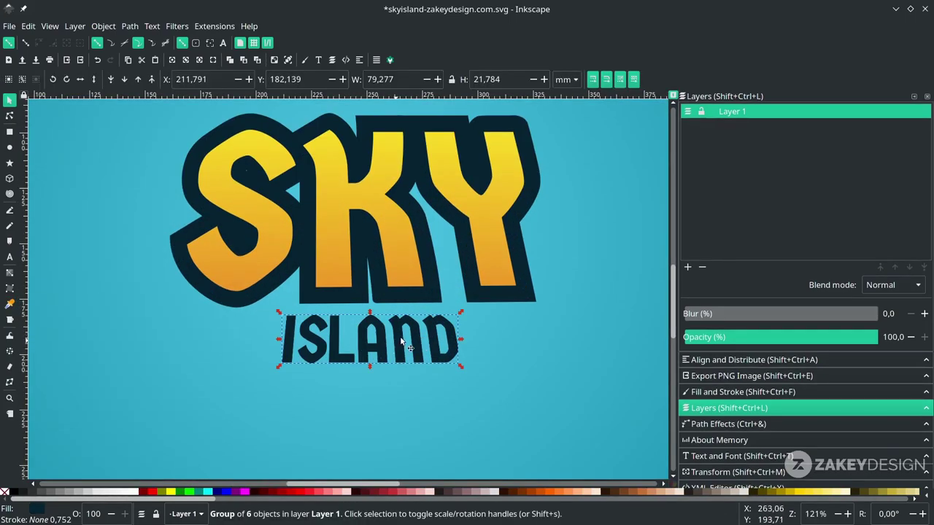
# Combine the dark ISLAND letters into one path and outset it repeatedly to about 84 × 27 mm
pyautogui.click(131, 26)
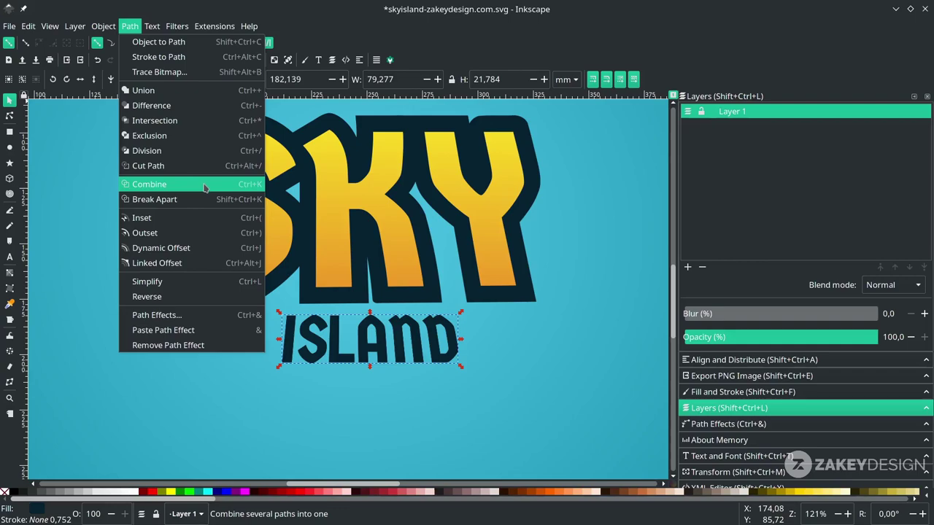
pyautogui.click(205, 187)
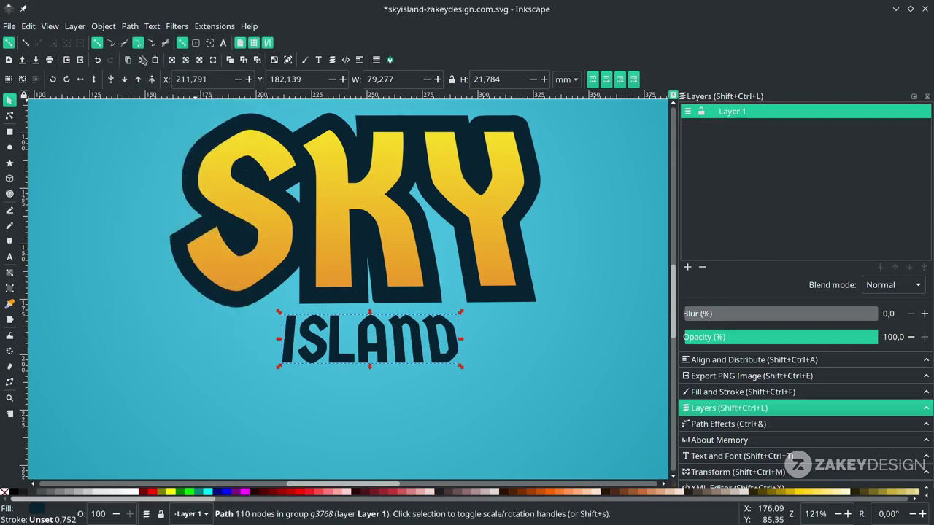
pyautogui.click(130, 26)
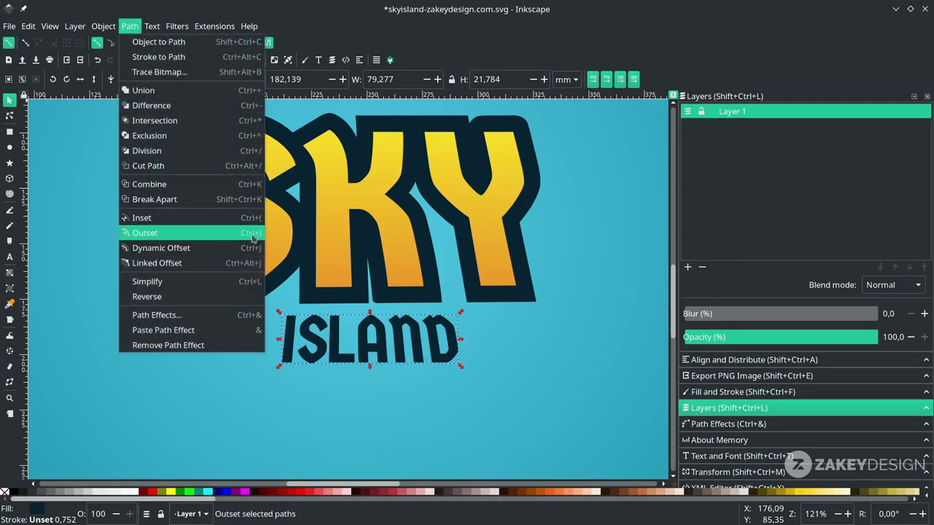
pyautogui.click(253, 234)
pyautogui.hotkey('ctrl', ')')
pyautogui.hotkey('ctrl', ')')
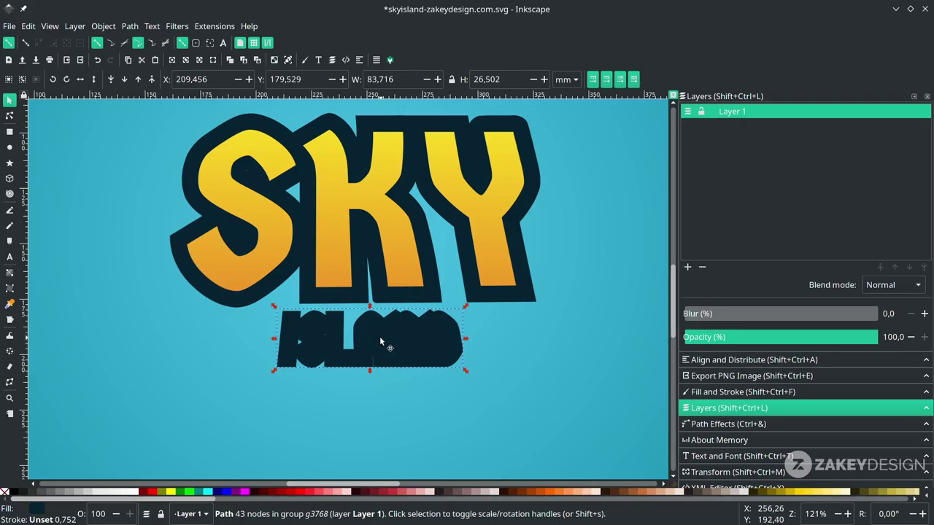
# Move the outset ISLAND path out of its group to Layer 1 and lower it beneath the ISLAND lettering
pyautogui.rightClick(379, 336)
pyautogui.click(438, 313)
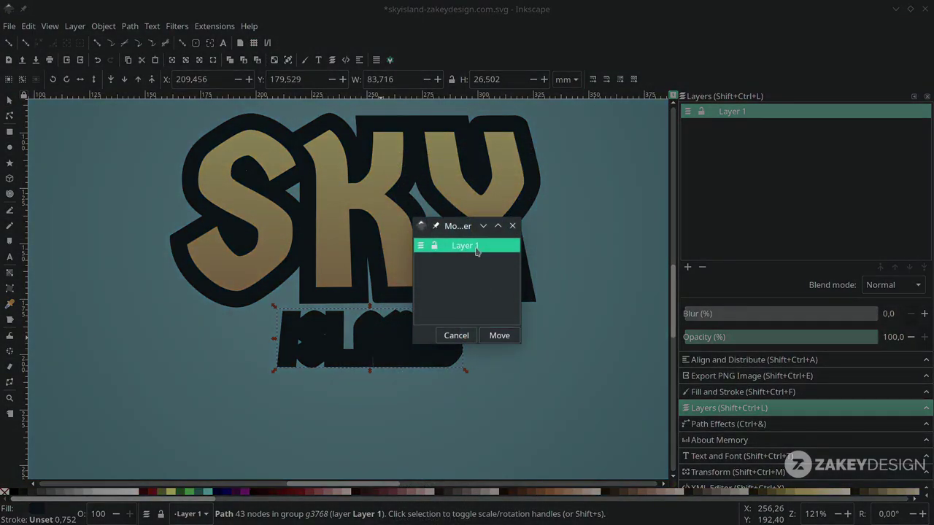
pyautogui.click(499, 335)
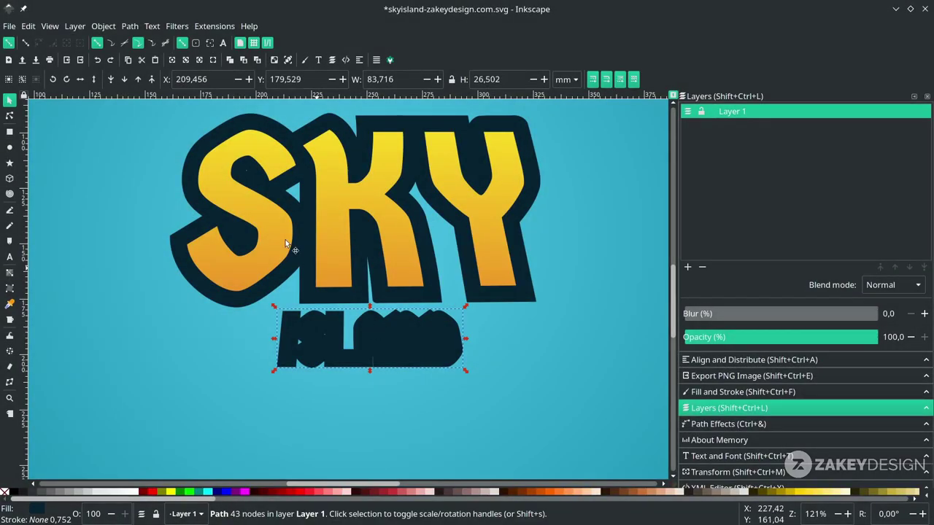
pyautogui.click(124, 79)
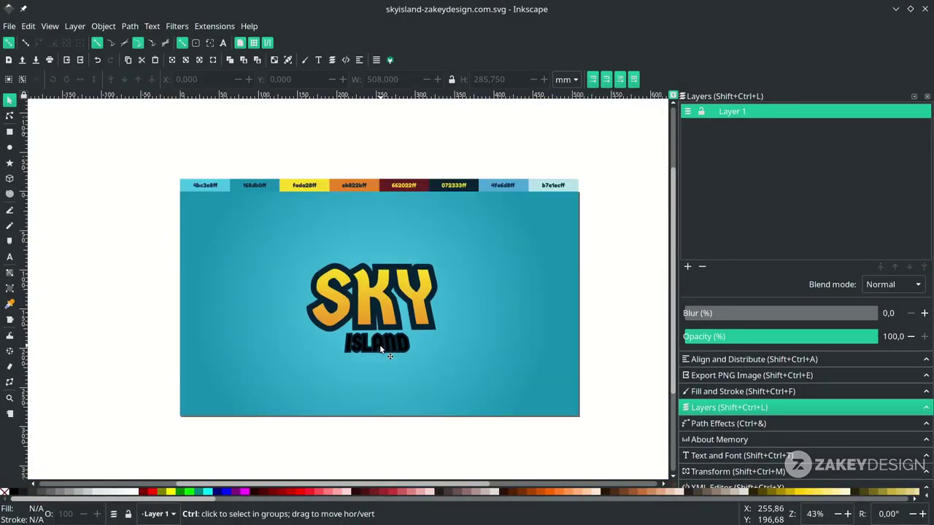
# Apply a vertical linear gradient to the front ISLAND letter group, running from above the letters to their base
pyautogui.scroll(3, 380, 346)
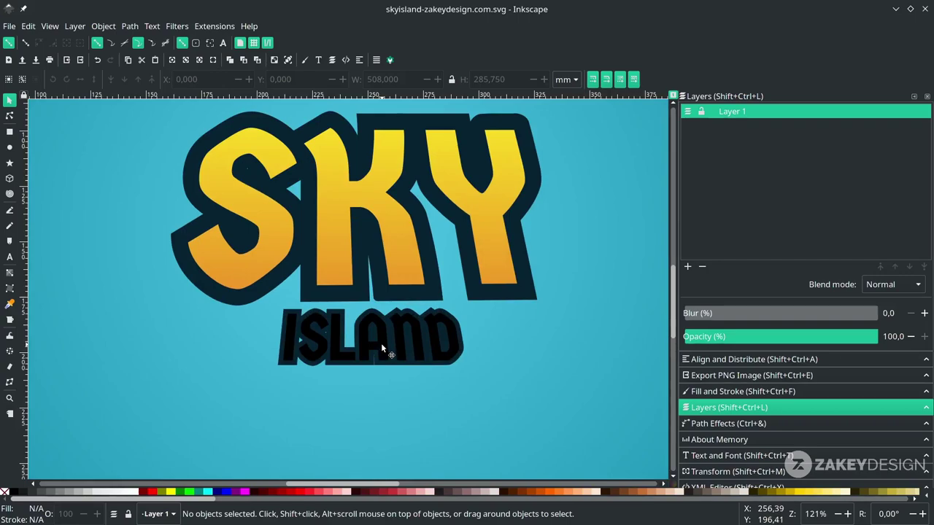
pyautogui.click(380, 341)
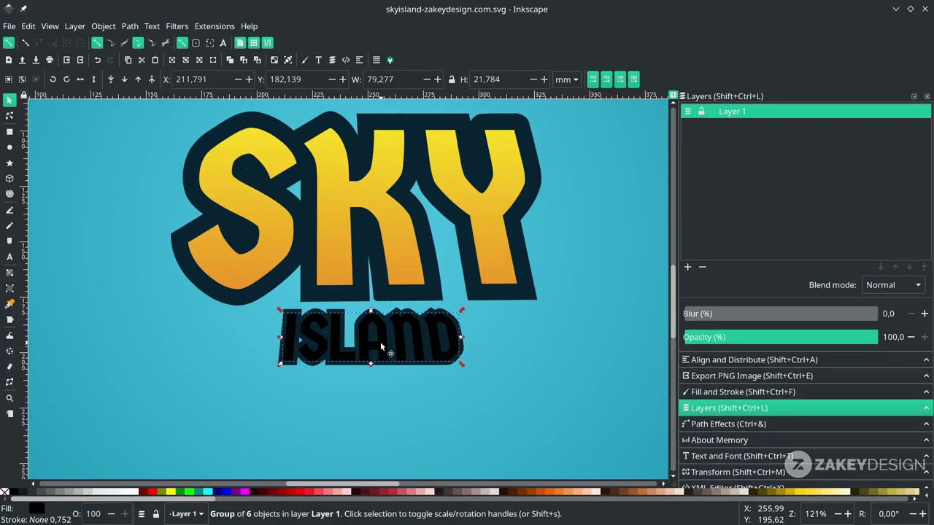
pyautogui.click(10, 273)
pyautogui.scroll(-2, 419, 364)
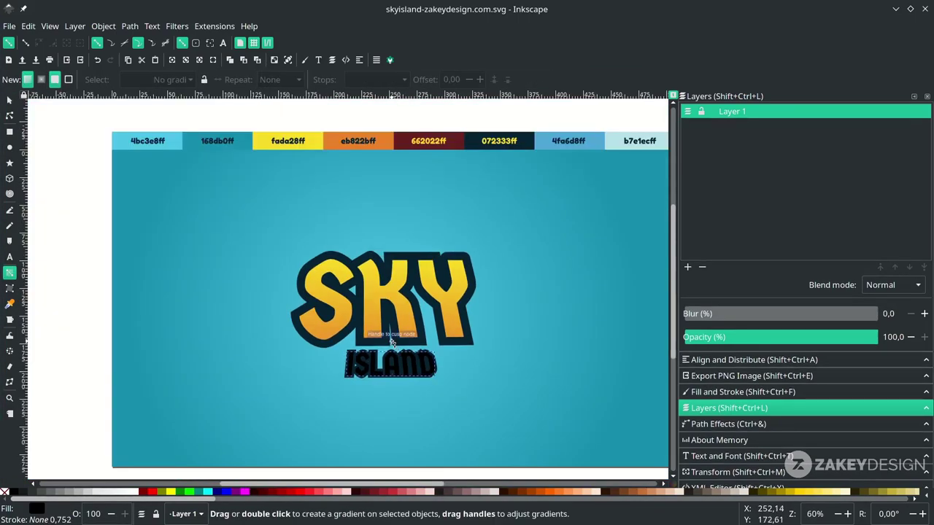
pyautogui.moveTo(392, 344); pyautogui.dragTo(392, 378)
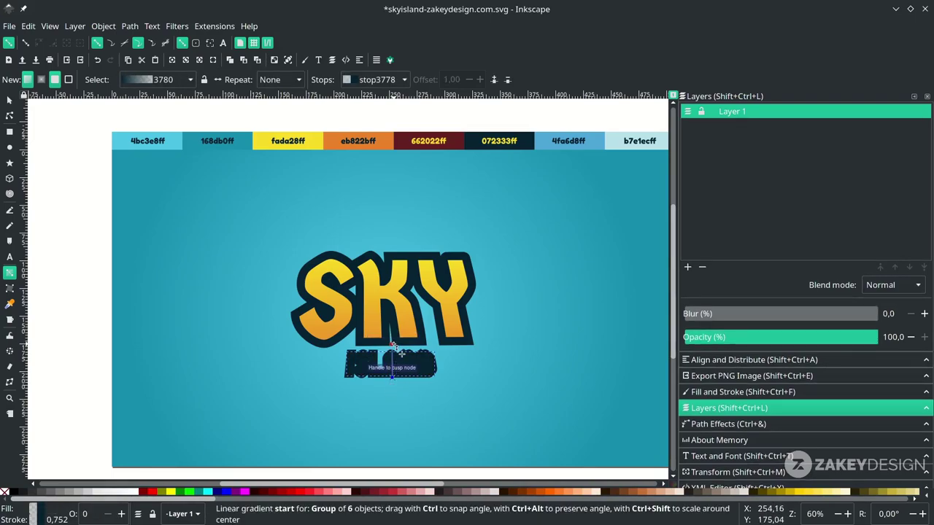
# Colour the ISLAND gradient with b7e1ecff at its upper stop and 4fa6d8ff at its lower stop
pyautogui.click(393, 345)
pyautogui.moveTo(547, 208); pyautogui.dragTo(469, 246)
pyautogui.press('d')
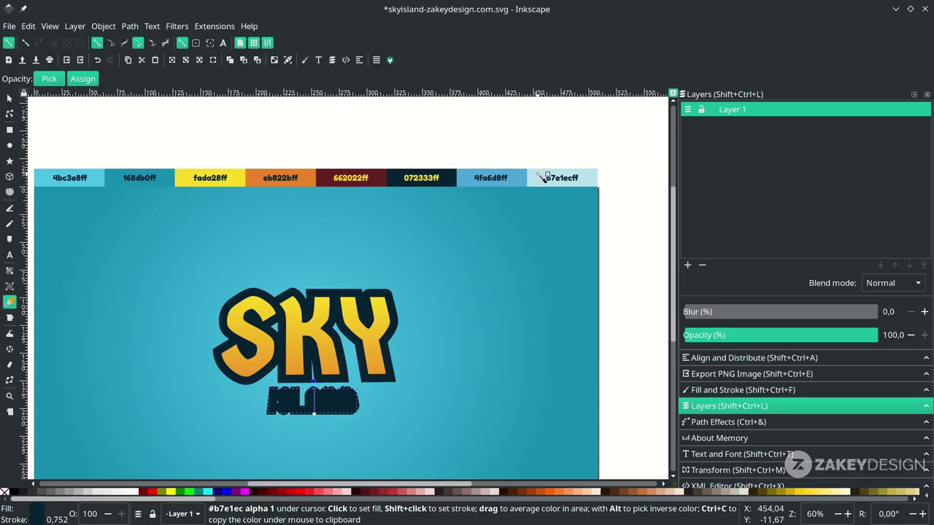
pyautogui.click(544, 177)
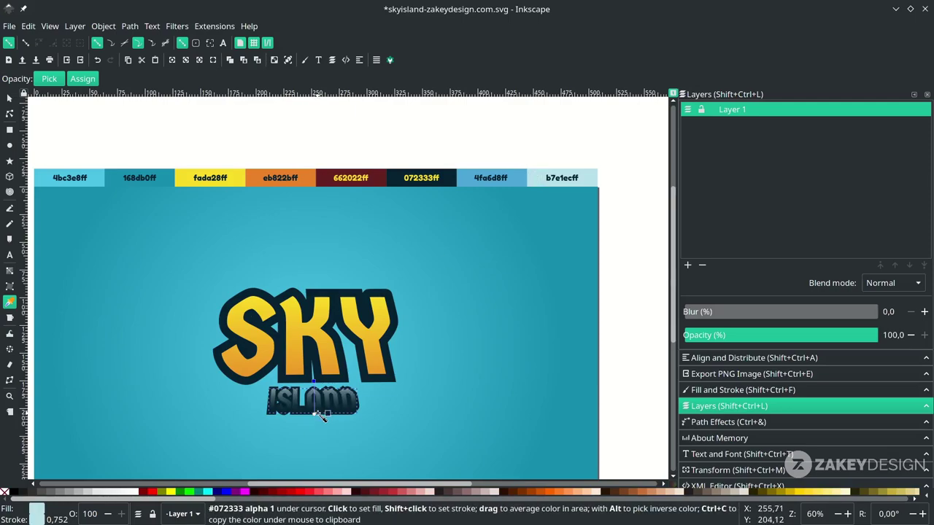
pyautogui.click(515, 182)
pyautogui.press('s')
pyautogui.click(288, 459)
# Thicken the dark ISLAND outline by outsetting its path to about 87 × 30 mm
pyautogui.scroll(3, 287, 460)
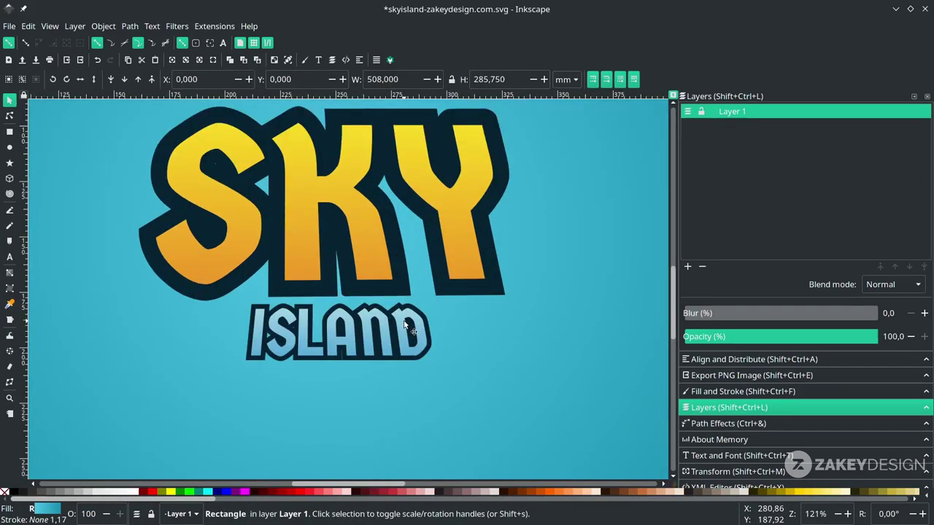
pyautogui.click(422, 312)
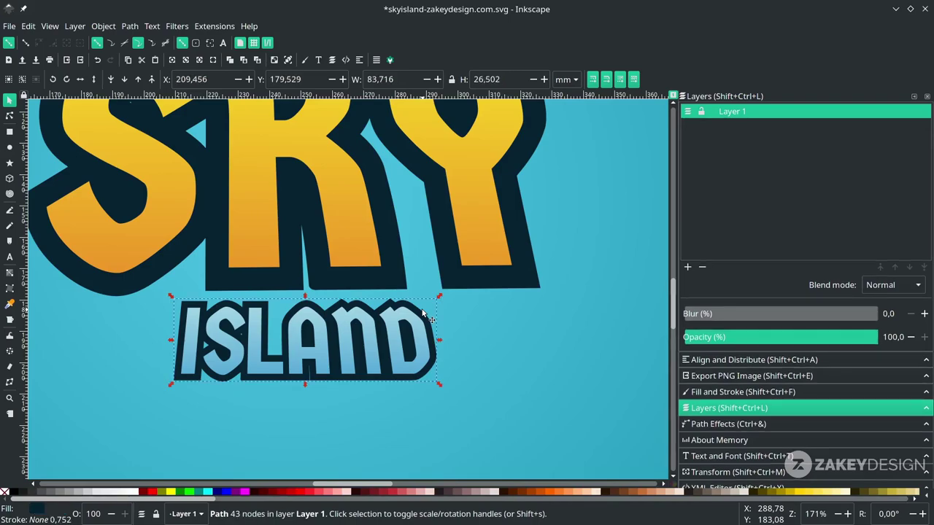
pyautogui.moveTo(341, 384); pyautogui.dragTo(383, 382)
pyautogui.hotkey('ctrl', ')')
pyautogui.hotkey('ctrl', ')')
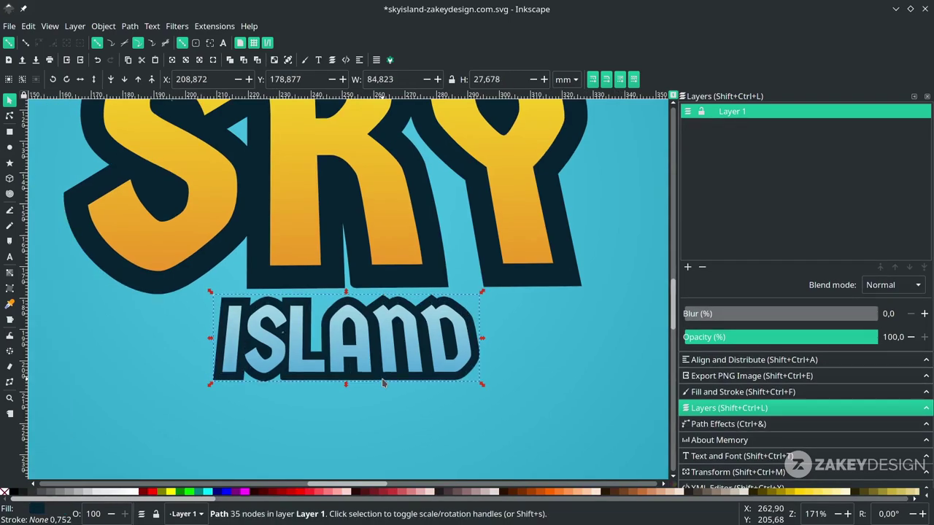
pyautogui.hotkey('ctrl', ')')
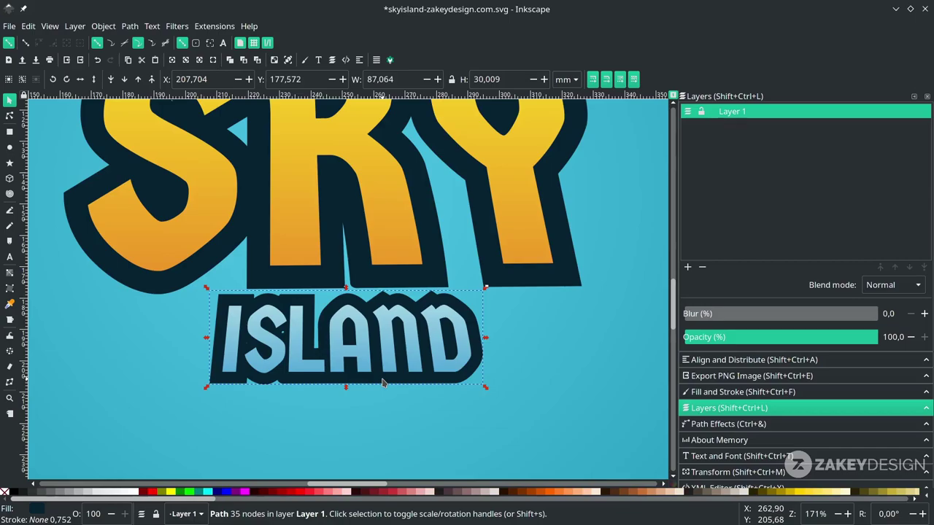
pyautogui.scroll(-2, 382, 379)
pyautogui.click(340, 297)
pyautogui.click(424, 284)
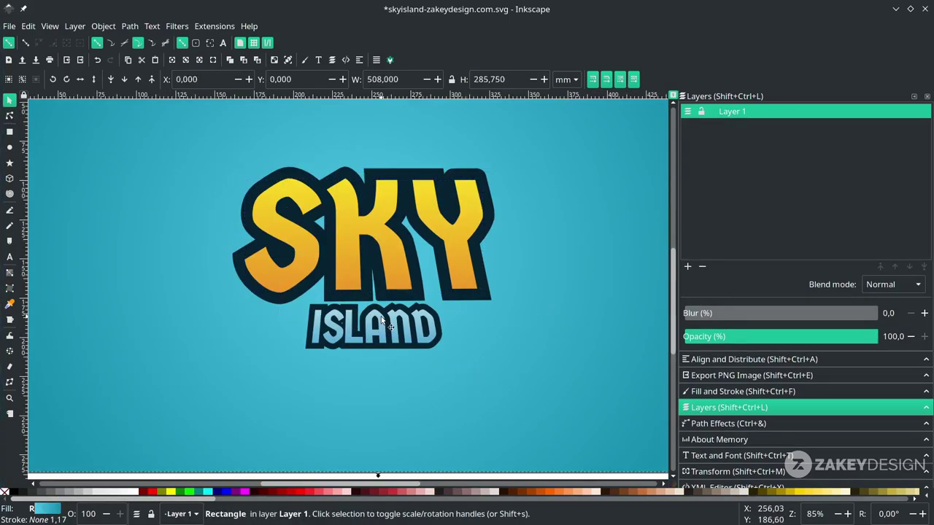
# Move the ISLAND lettering and outline up until they overlap the SKY outline, and enlarge them together
pyautogui.press('n')
pyautogui.moveTo(464, 369); pyautogui.dragTo(260, 294)
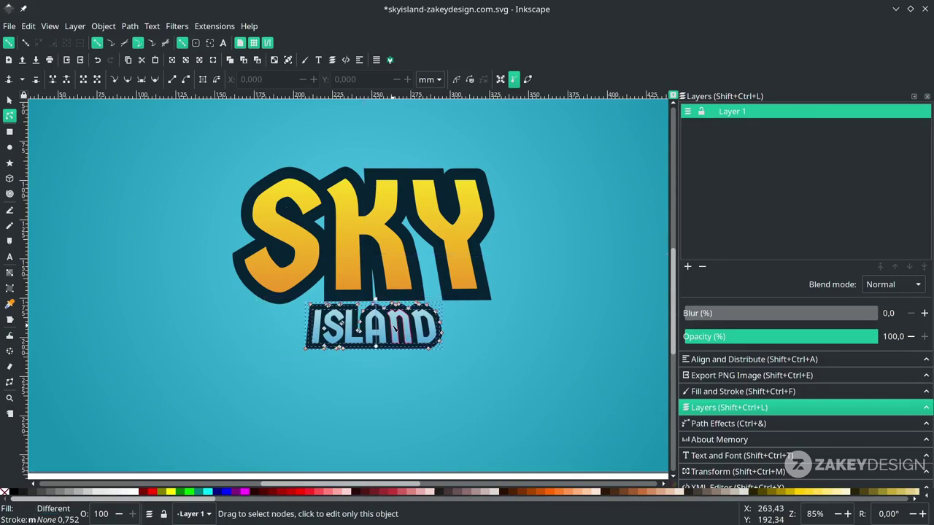
pyautogui.press('s')
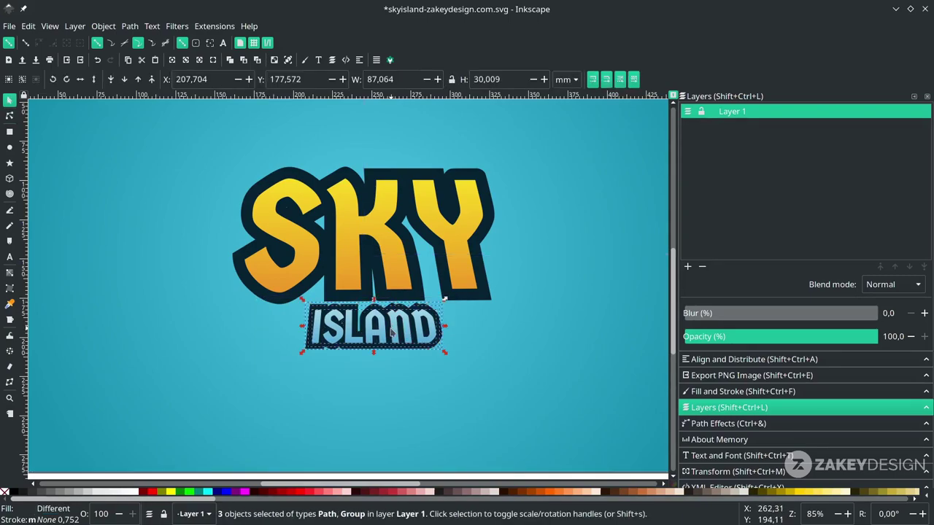
pyautogui.moveTo(392, 331); pyautogui.dragTo(394, 326)
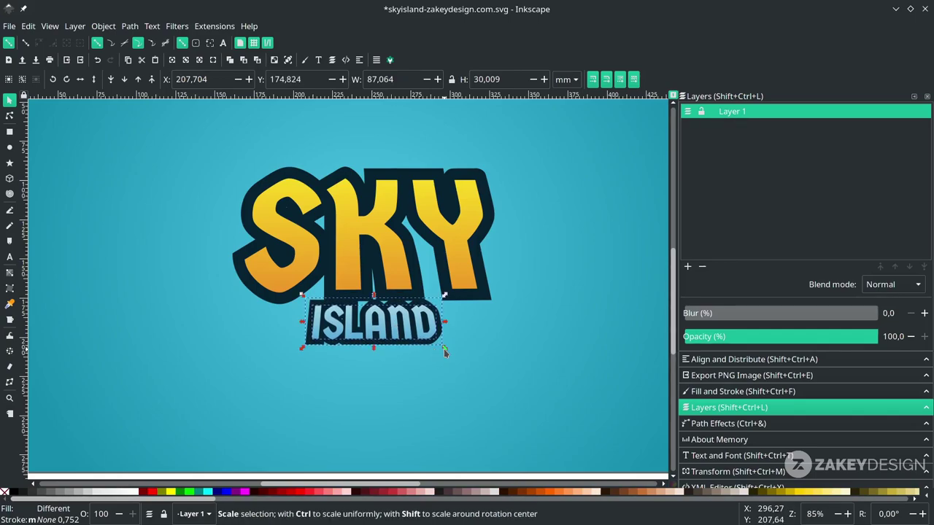
pyautogui.moveTo(447, 348); pyautogui.dragTo(501, 358)
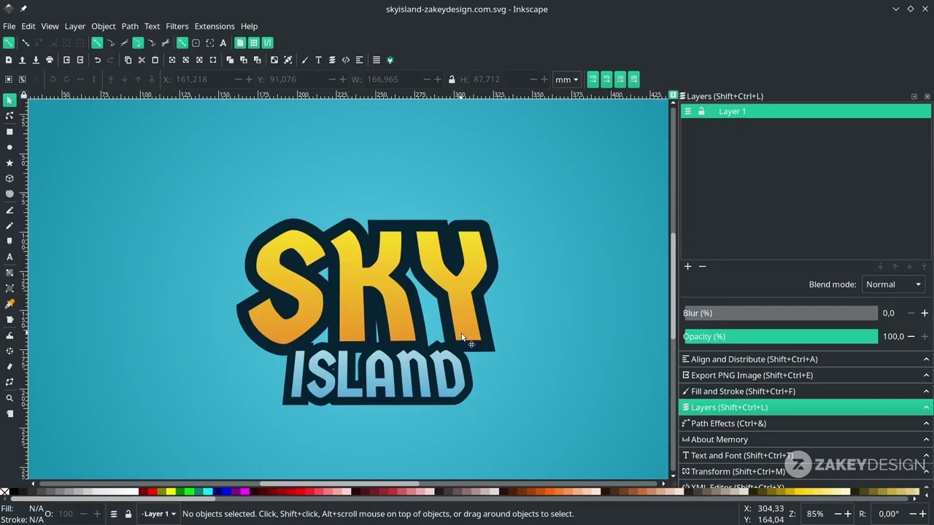
# Draw a closed straight-sided shape about 112 × 64 mm covering the background gaps between the SKY letters
pyautogui.press('b')
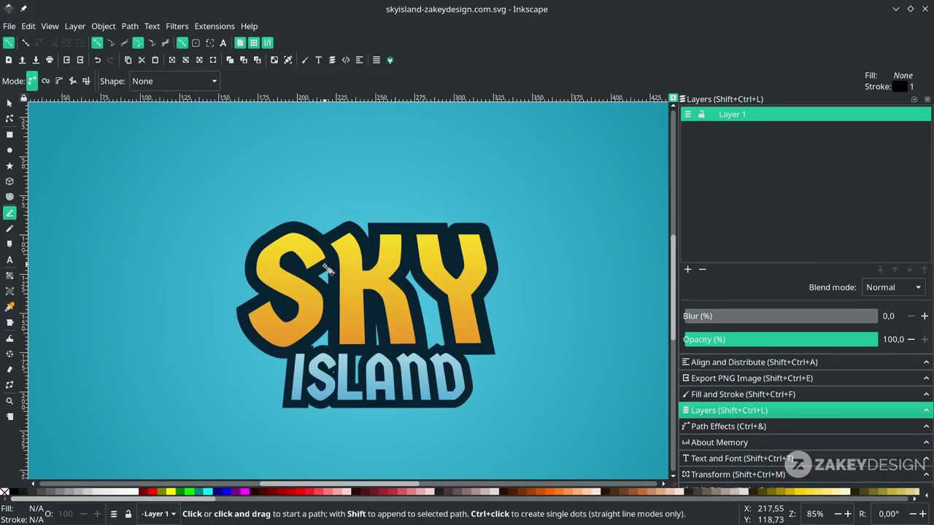
pyautogui.scroll(1, 332, 268)
pyautogui.click(325, 253)
pyautogui.click(307, 282)
pyautogui.click(333, 318)
pyautogui.click(284, 388)
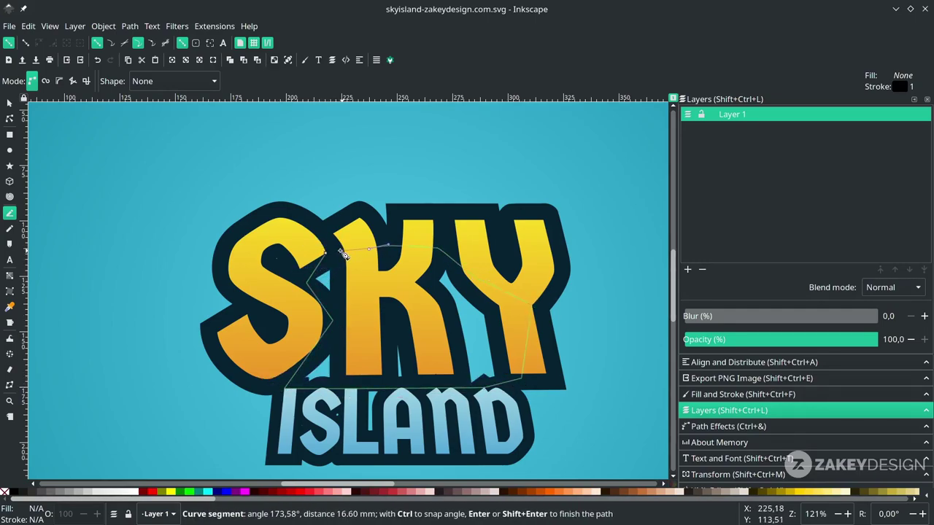
pyautogui.click(325, 253)
# Fill the gap-covering shape with the outline colour 072333 and remove its stroke
pyautogui.press('s')
pyautogui.press('d')
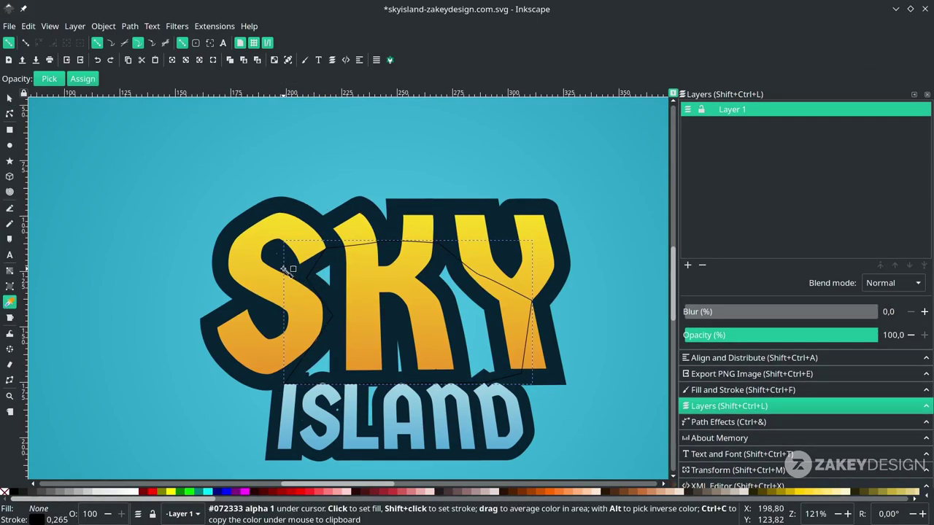
pyautogui.click(283, 265)
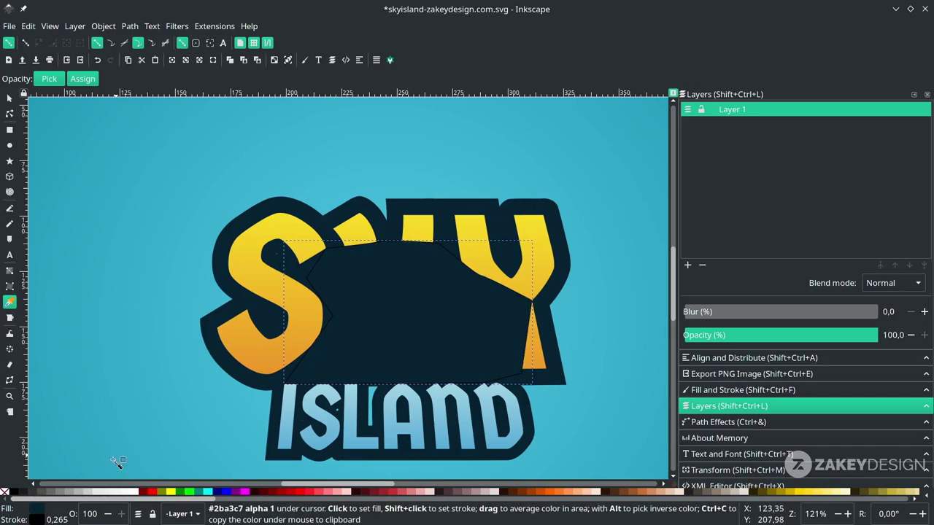
pyautogui.rightClick(40, 520)
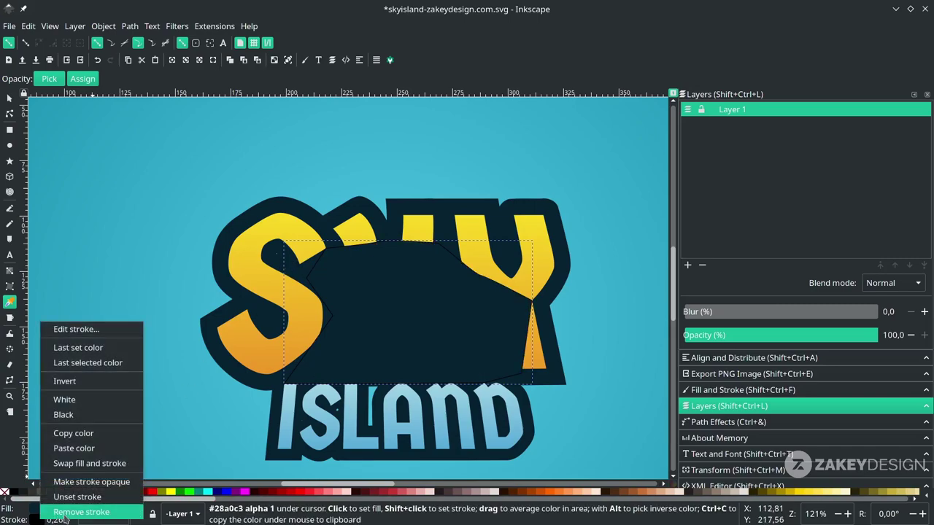
pyautogui.click(65, 514)
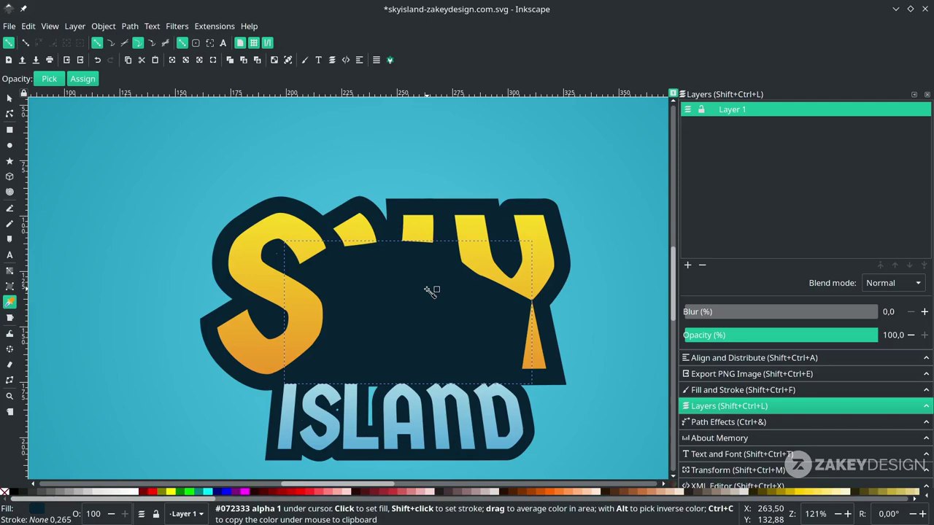
pyautogui.press('s')
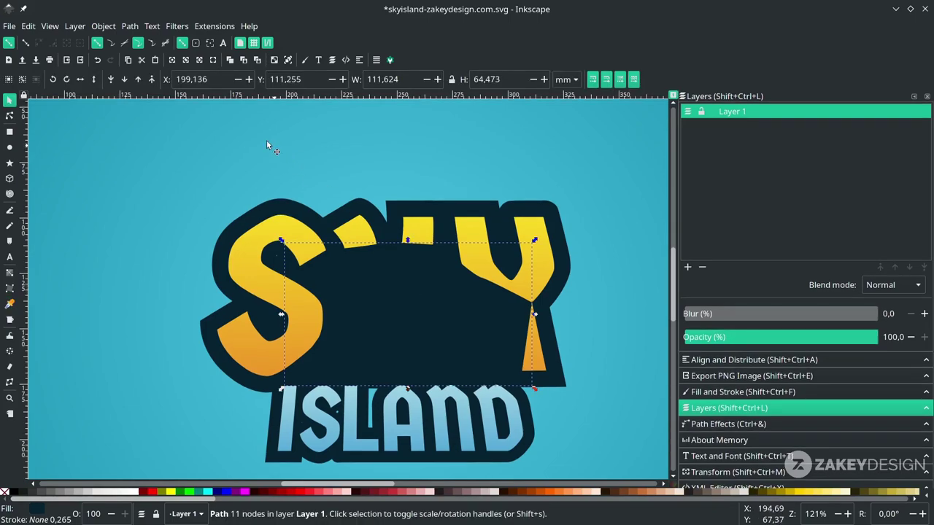
# Lower the dark patch in the stacking order so it sits behind the SKY and ISLAND lettering
pyautogui.click(124, 80)
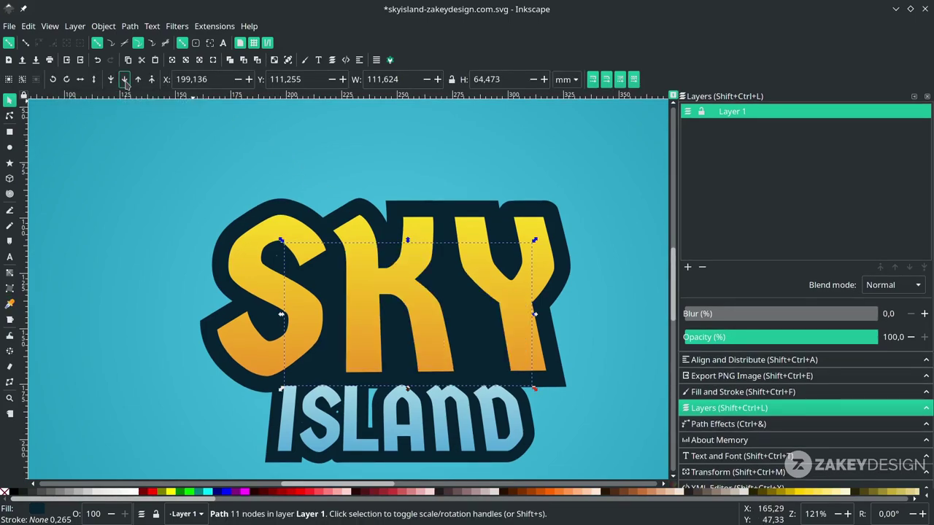
pyautogui.click(125, 81)
pyautogui.click(140, 82)
pyautogui.scroll(-1, 318, 282)
pyautogui.click(386, 372)
pyautogui.scroll(-1, 401, 262)
pyautogui.click(507, 419)
# Draw a straight-sided patch with the Pen tool over the remaining background gaps around the ISLAND letters
pyautogui.scroll(2, 389, 335)
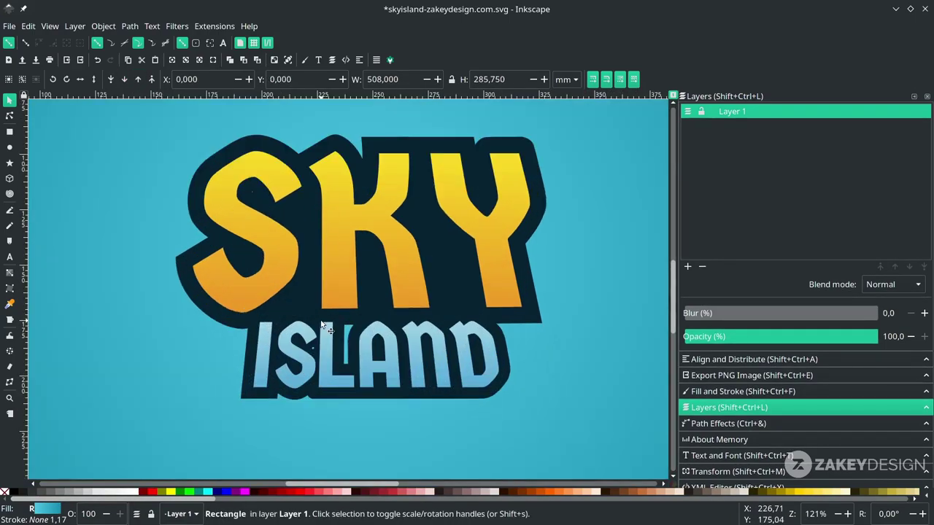
pyautogui.scroll(2, 334, 332)
pyautogui.press('b')
pyautogui.click(331, 273)
pyautogui.click(195, 344)
pyautogui.click(242, 385)
pyautogui.click(386, 369)
pyautogui.click(416, 267)
pyautogui.click(265, 264)
# Fill the ISLAND patch with the dark outline colour and lower it behind the lettering
pyautogui.press('d')
pyautogui.click(294, 267)
pyautogui.click(125, 80)
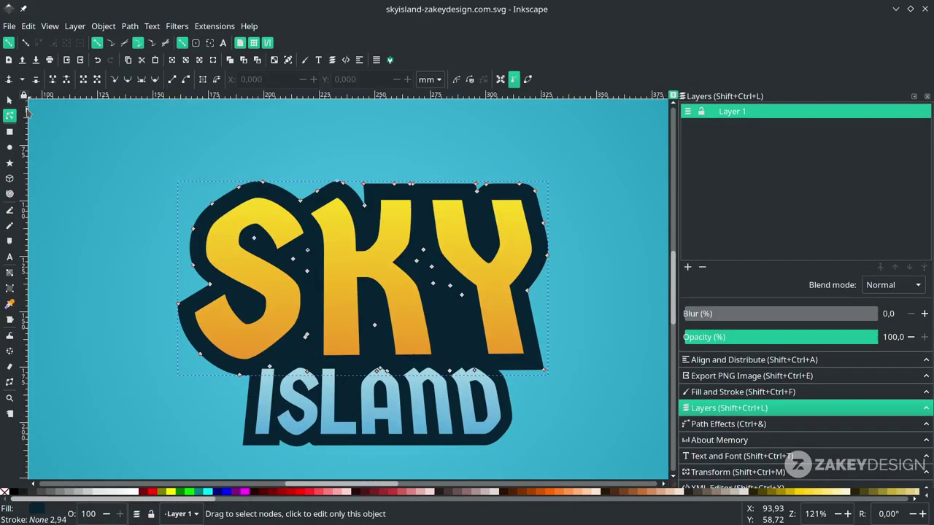
# Unite the dark outline around SKY with the gap-covering patch inside it into one path
pyautogui.click(318, 270)
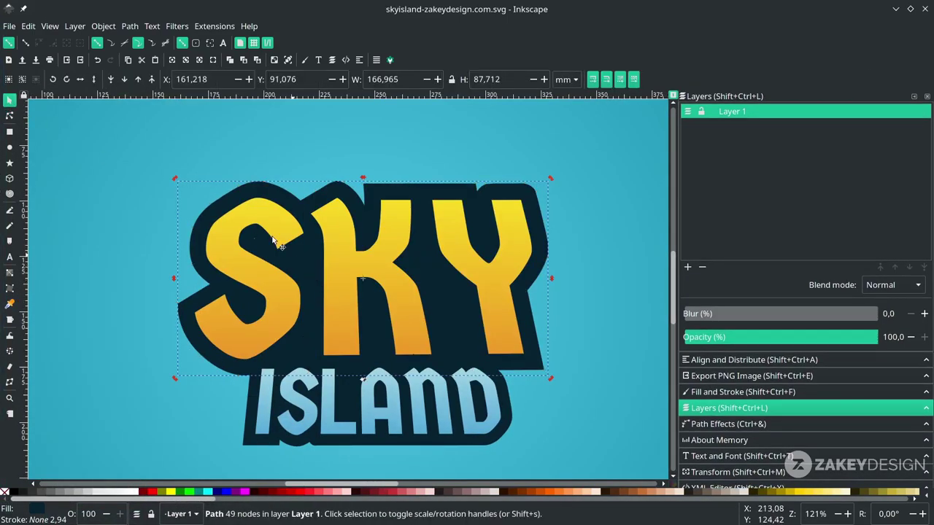
pyautogui.press('n')
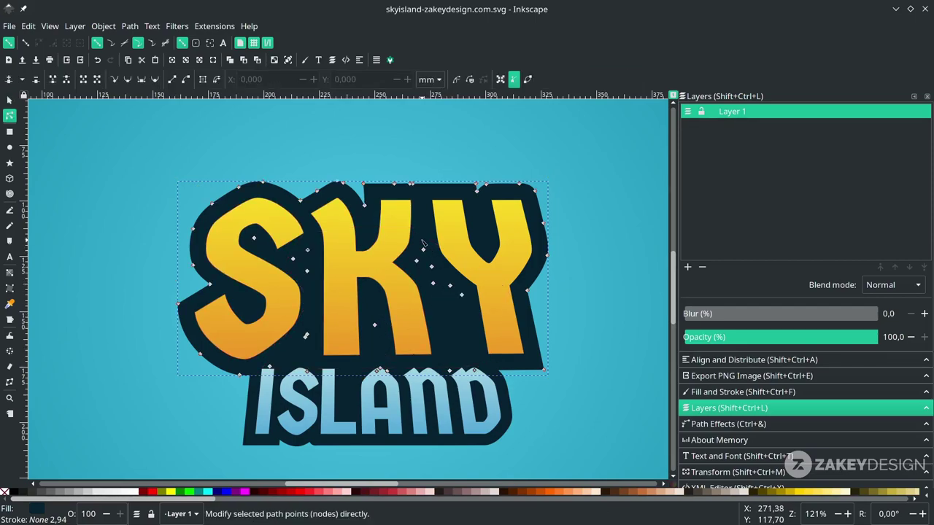
pyautogui.click(459, 341)
pyautogui.click(458, 312)
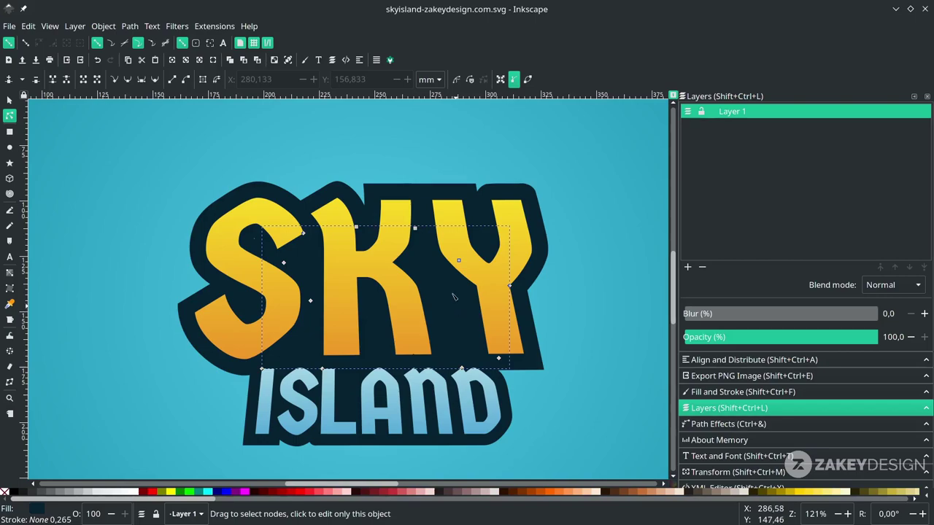
pyautogui.keyDown('shift'); pyautogui.click(429, 191); pyautogui.keyUp('shift')
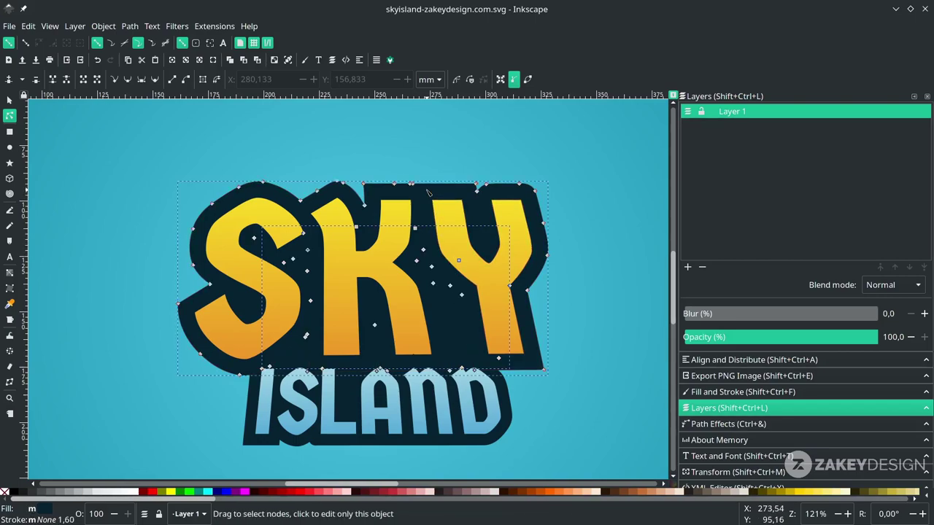
pyautogui.click(130, 26)
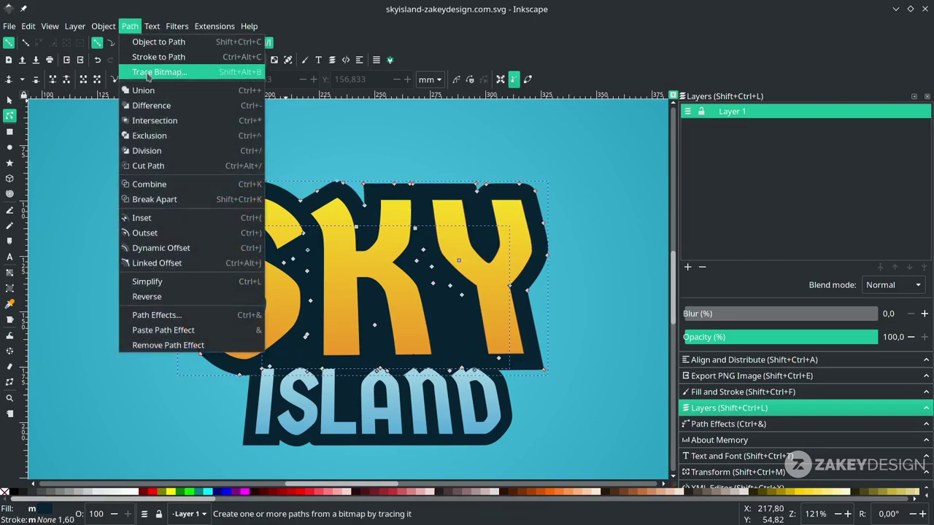
pyautogui.click(153, 92)
# Unite the SKY outline, the ISLAND patch and the ISLAND outline into a single dark silhouette
pyautogui.scroll(1, 339, 368)
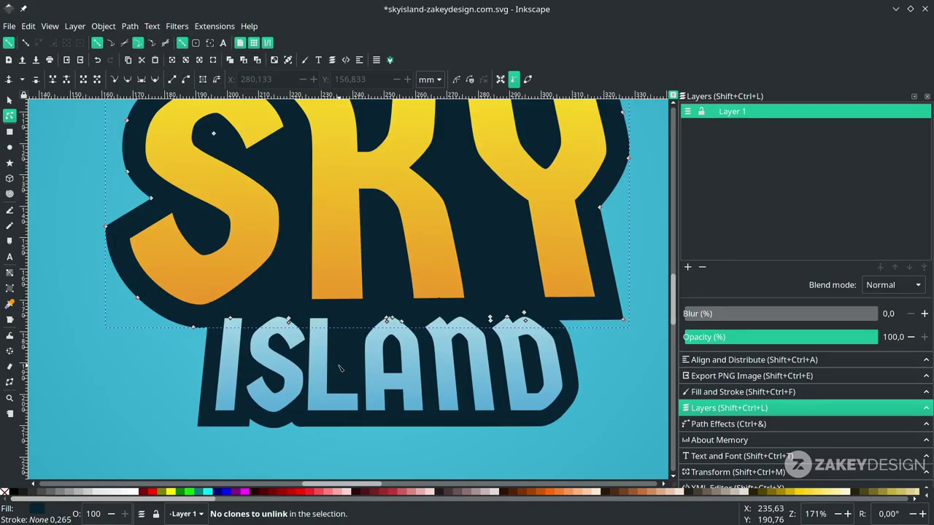
pyautogui.click(348, 332)
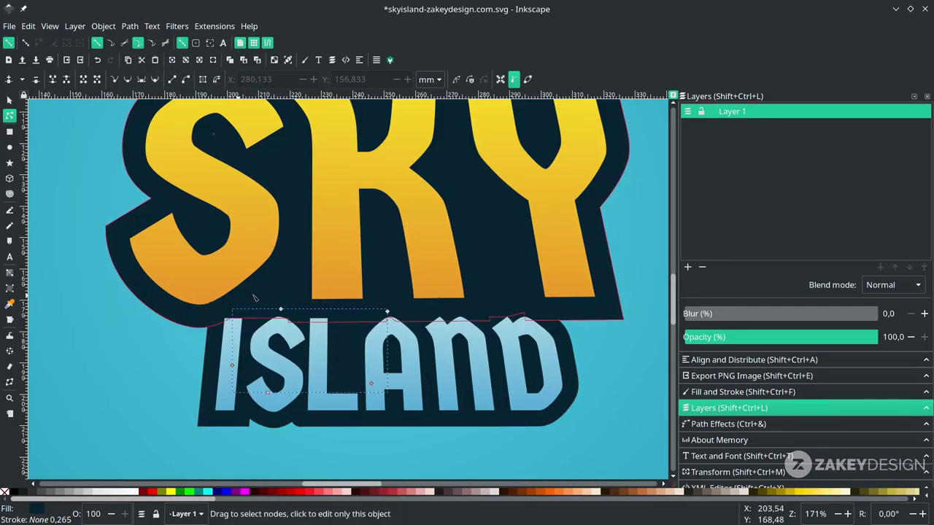
pyautogui.keyDown('shift'); pyautogui.click(289, 280); pyautogui.keyUp('shift')
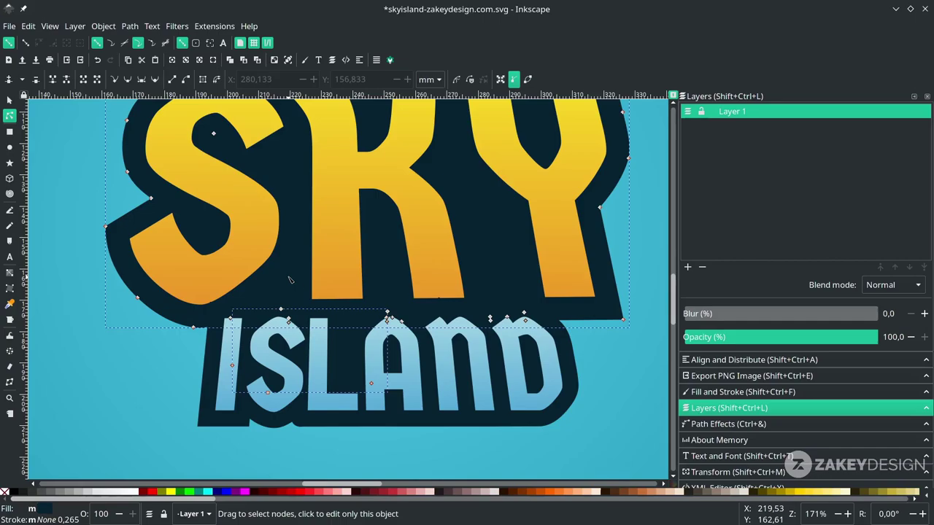
pyautogui.keyDown('shift'); pyautogui.click(213, 423); pyautogui.keyUp('shift')
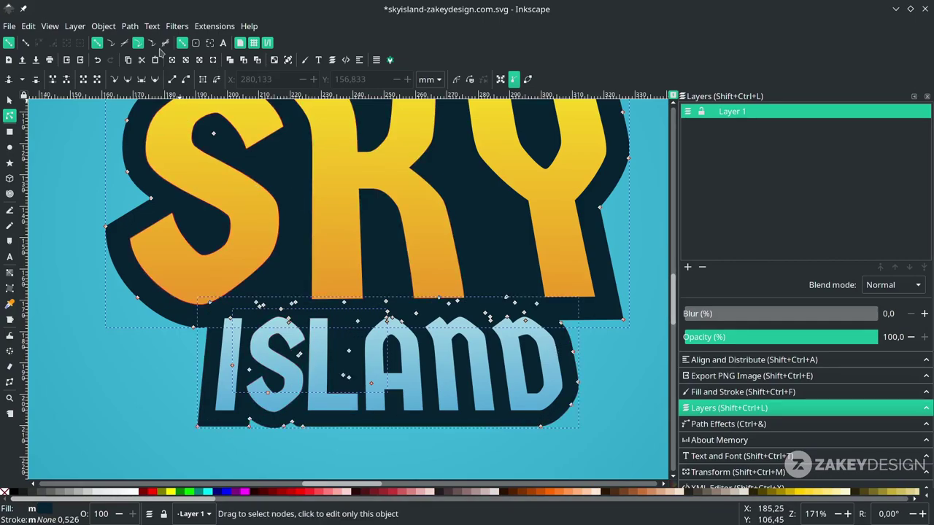
pyautogui.click(130, 27)
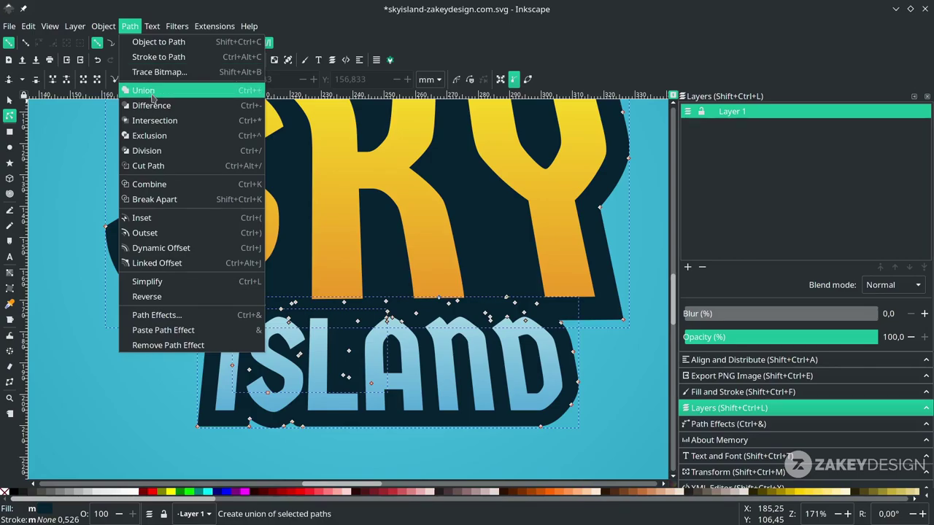
pyautogui.click(152, 97)
pyautogui.press('-')
pyautogui.press('-')
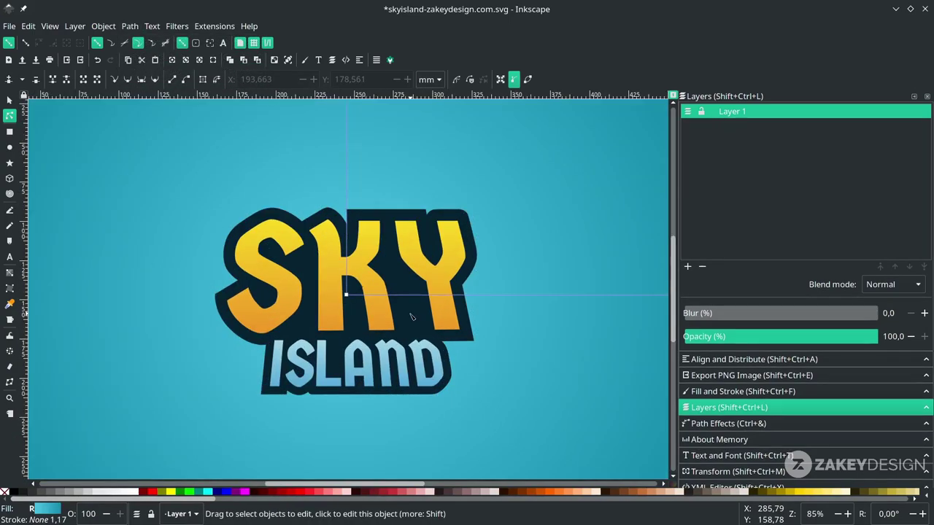
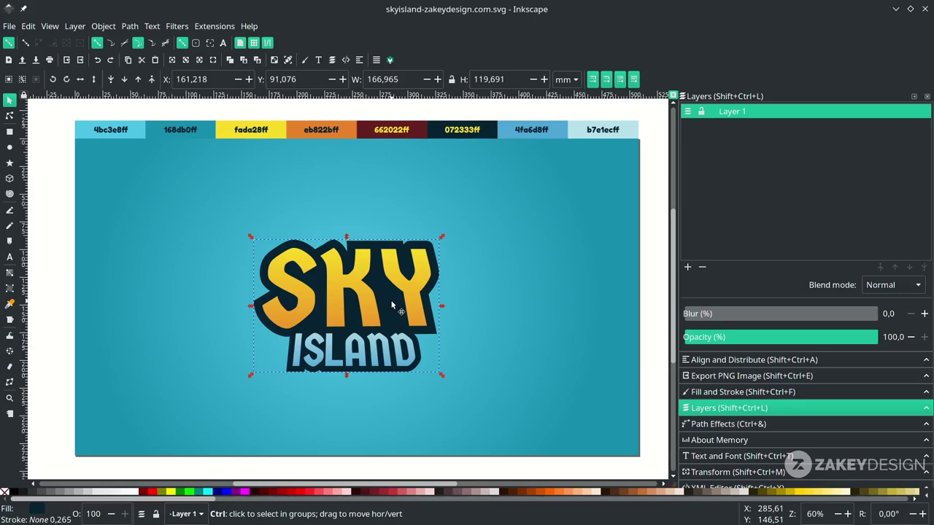
# Duplicate the merged dark silhouette, shift the copy straight down to about Y 95.8 mm, and lower it behind the lettering
pyautogui.hotkey('ctrl', '+')
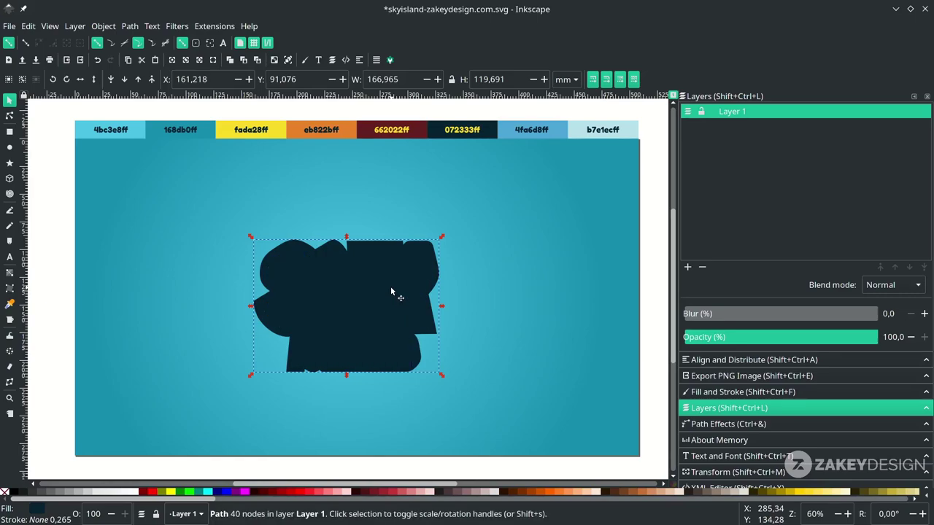
pyautogui.moveTo(391, 292); pyautogui.dragTo(390, 294)
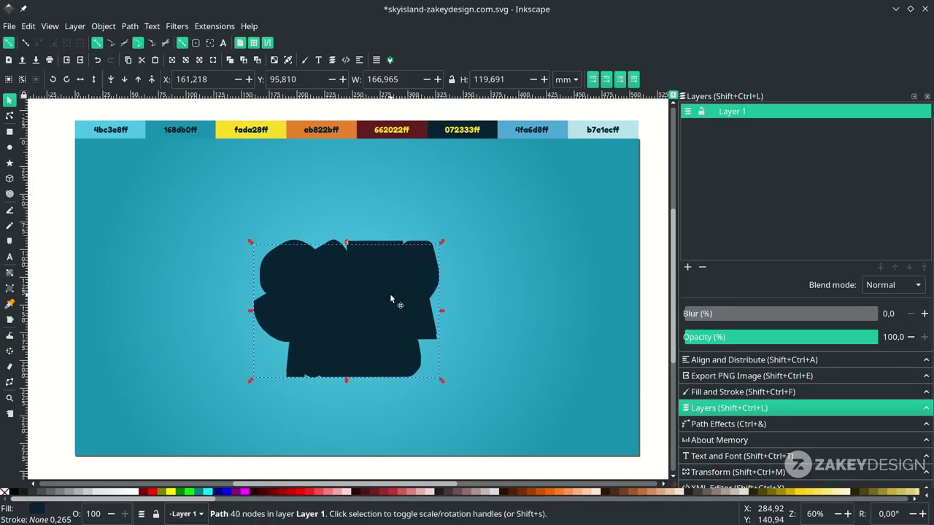
pyautogui.click(129, 82)
pyautogui.click(129, 82)
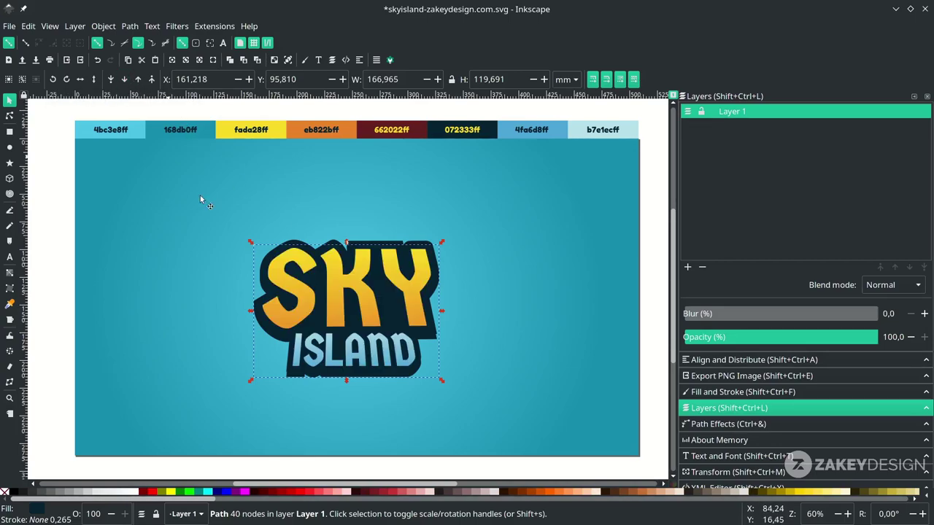
# Draw a triangular Pen patch over the gap between the silhouette and its copy at the lower-right corner below the Y, about 5.3 mm tall along its outer edge
pyautogui.scroll(2, 341, 378)
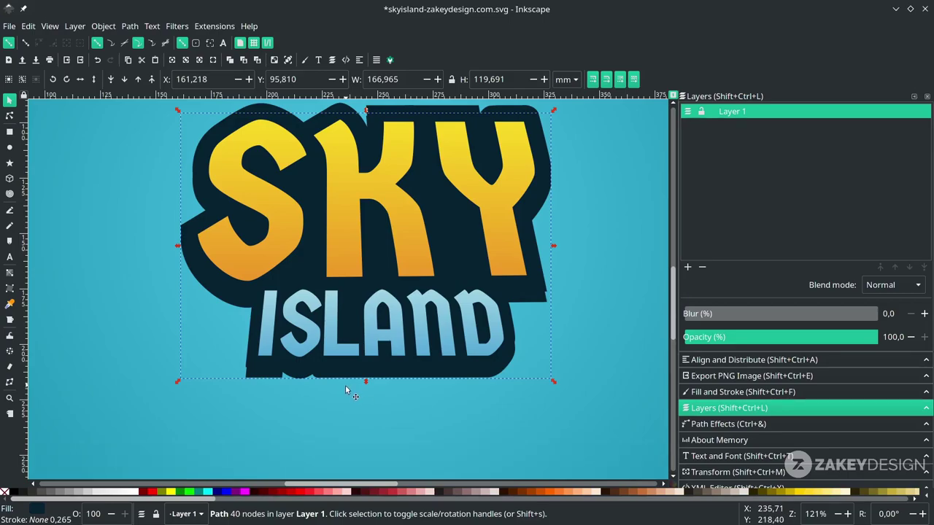
pyautogui.scroll(1, 346, 390)
pyautogui.moveTo(361, 375); pyautogui.dragTo(358, 369)
pyautogui.scroll(-3, 445, 250)
pyautogui.press('n')
pyautogui.press('Escape')
pyautogui.scroll(6, 522, 251)
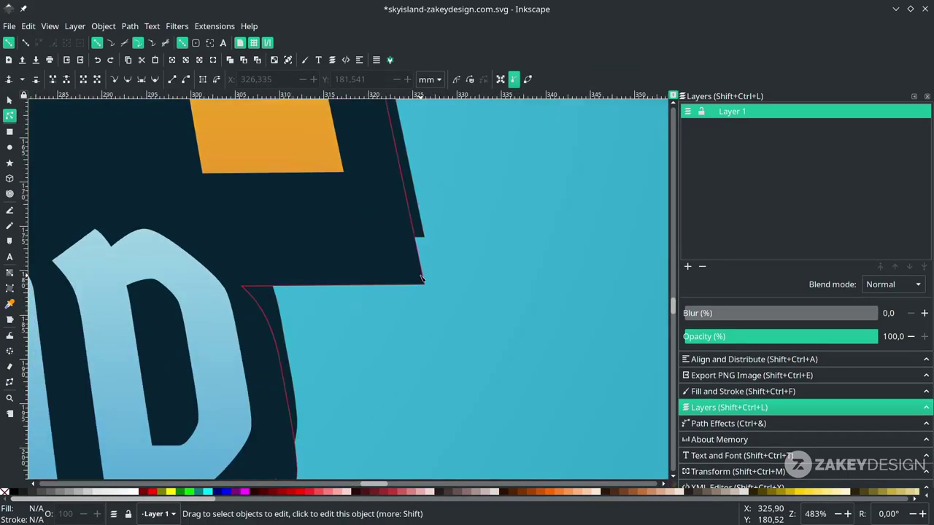
pyautogui.press('s')
pyautogui.scroll(-2, 423, 318)
pyautogui.press('b')
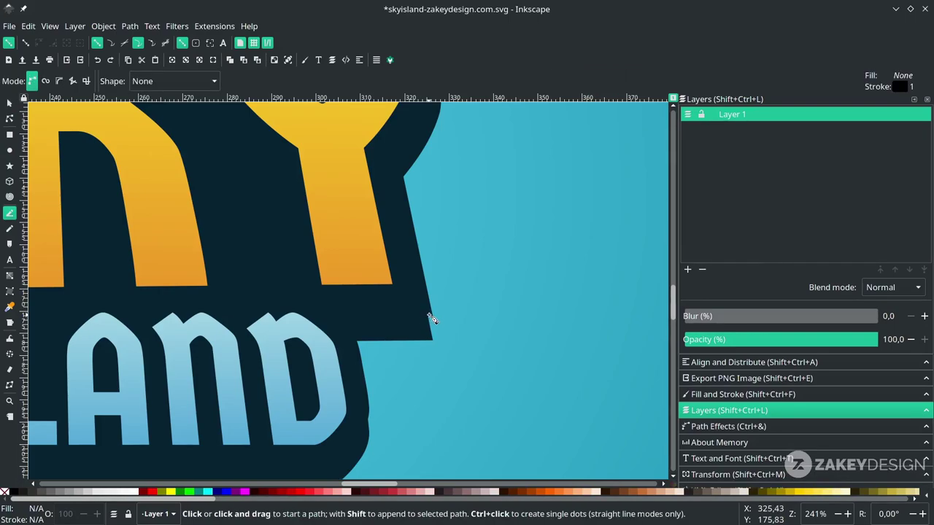
pyautogui.scroll(2, 429, 321)
pyautogui.click(434, 312)
pyautogui.click(433, 358)
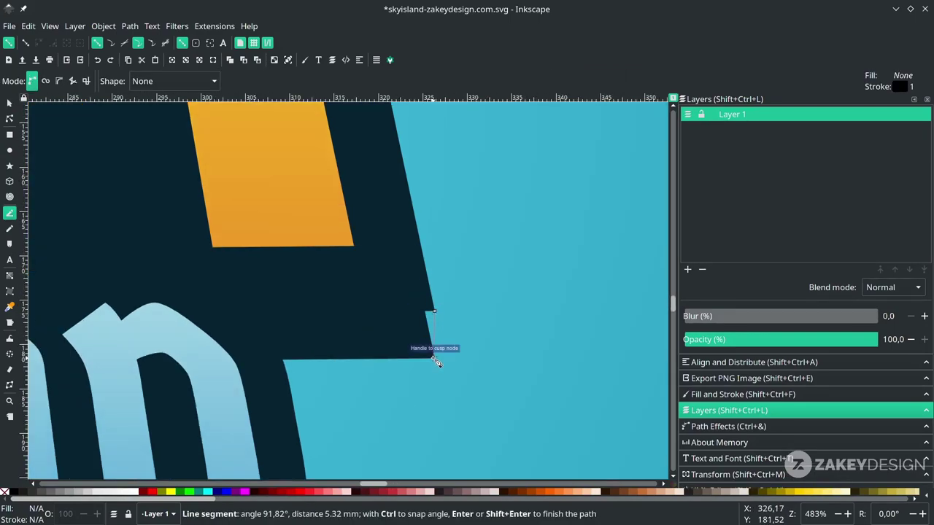
pyautogui.click(391, 291)
pyautogui.click(435, 313)
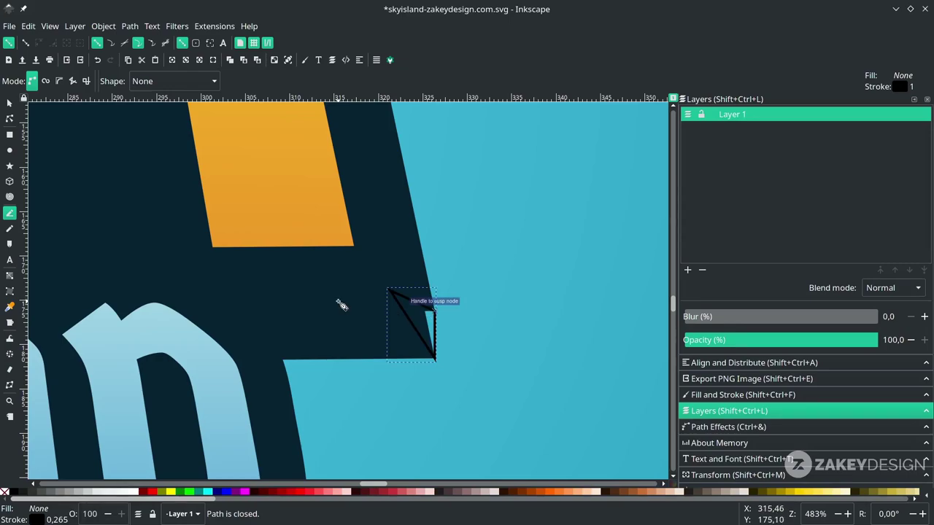
# Fill the corner patch below the Y with the dark outline colour and remove its stroke
pyautogui.press('d')
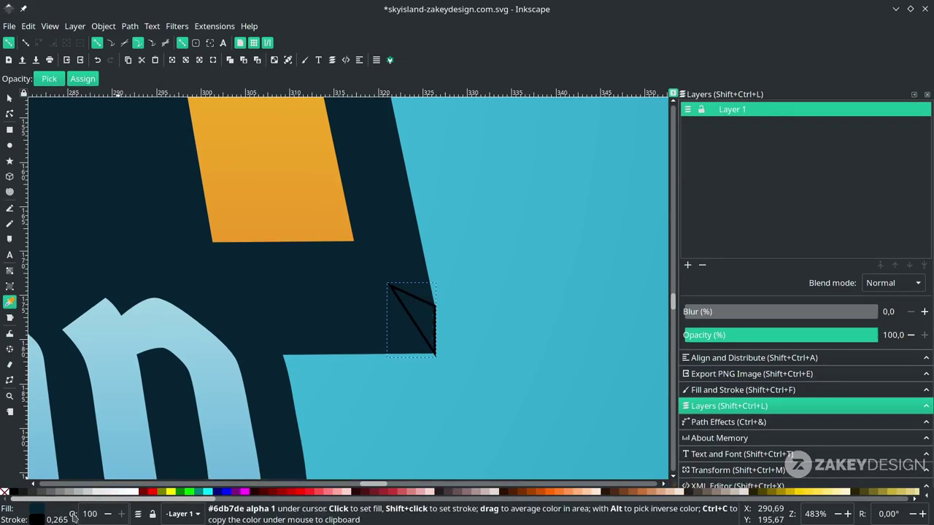
pyautogui.rightClick(40, 520)
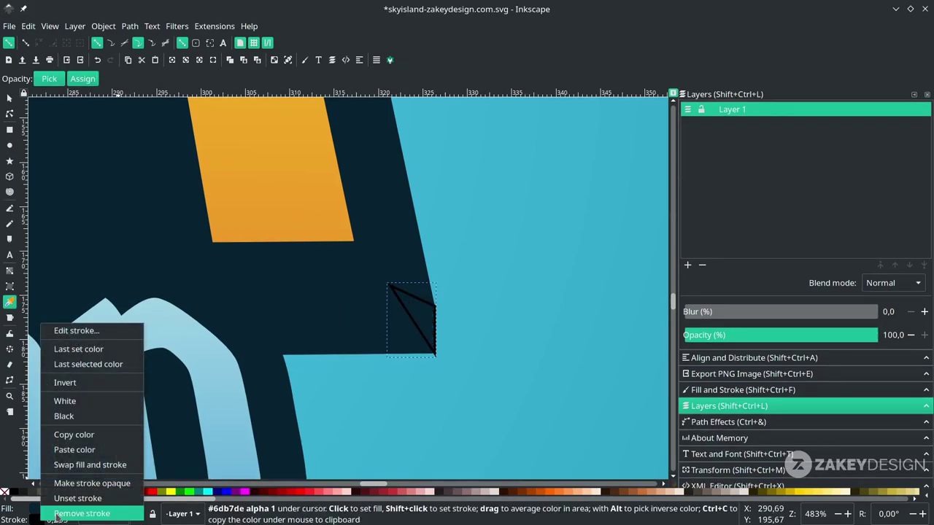
pyautogui.click(57, 514)
# Unite the corner patch below the Y with the shifted silhouette copy, and clear the selection
pyautogui.press('-')
pyautogui.press('-')
pyautogui.press('n')
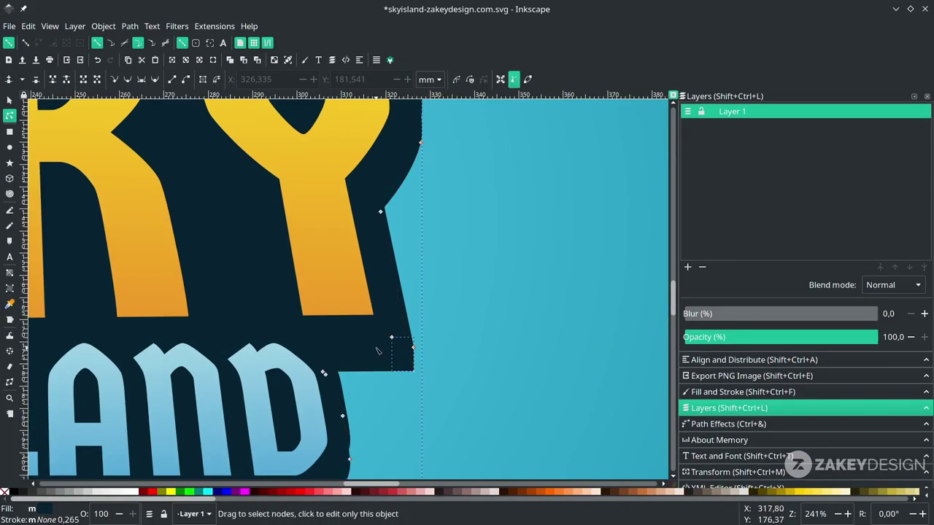
pyautogui.press('-')
pyautogui.press('-')
pyautogui.press('-')
pyautogui.click(137, 27)
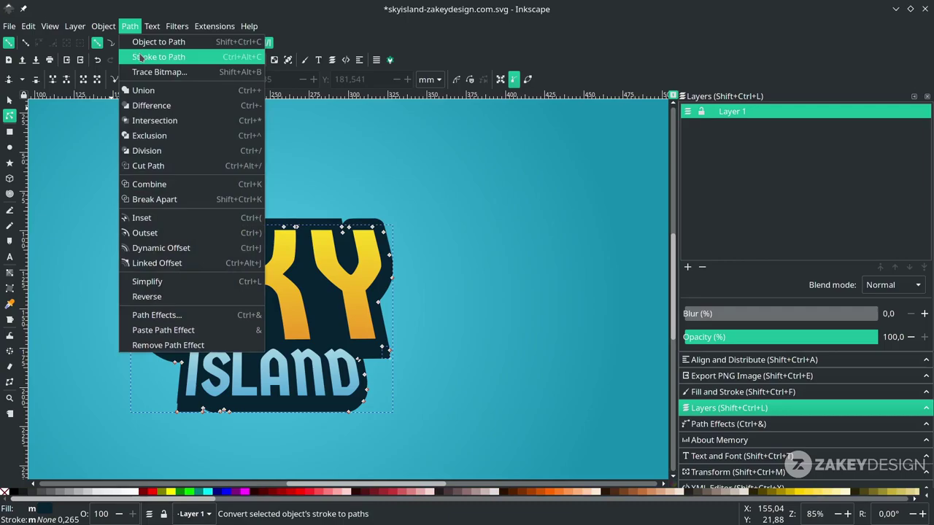
pyautogui.click(141, 89)
pyautogui.click(372, 415)
# Draw a triangular Pen patch about 6.7 by 5.8 mm over the gap at the silhouette's lower-left corner beneath the I of ISLAND
pyautogui.scroll(-1, 369, 410)
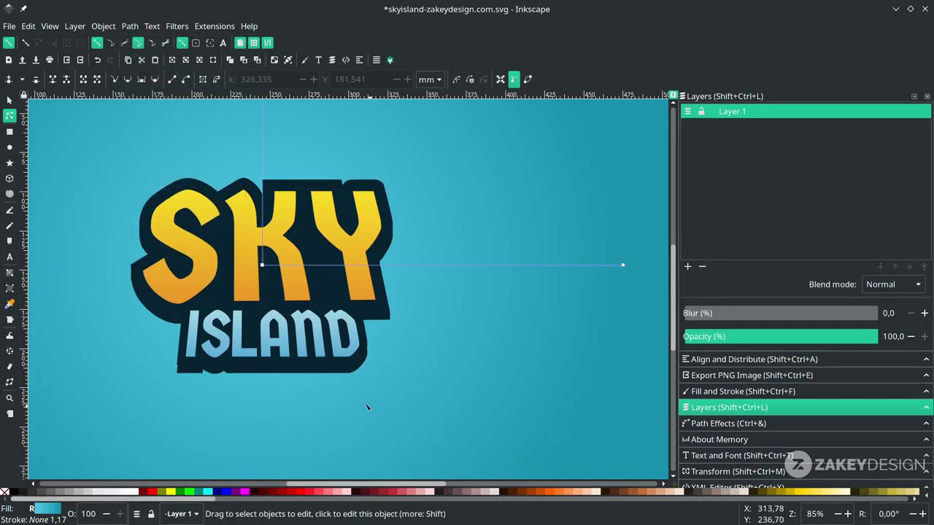
pyautogui.hscroll(-1, 321, 383)
pyautogui.scroll(2, 266, 380)
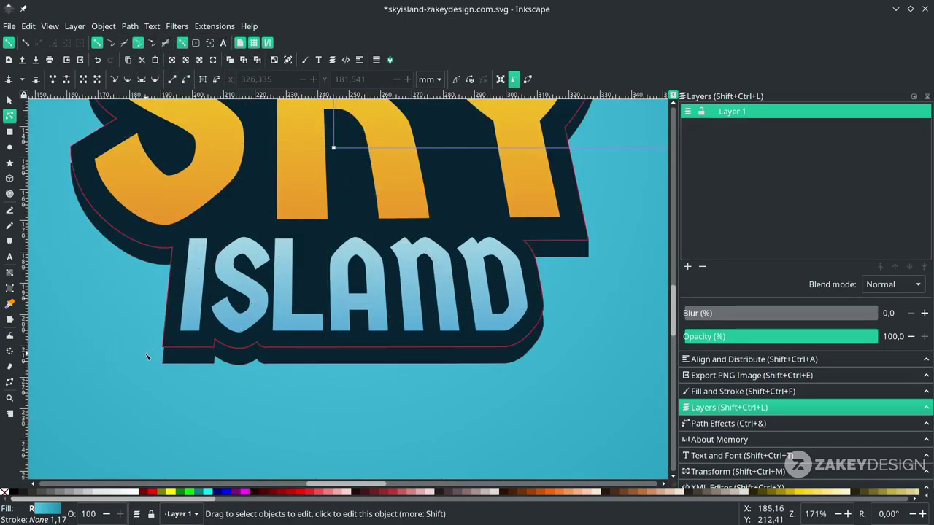
pyautogui.scroll(3, 148, 355)
pyautogui.hscroll(-1, 183, 392)
pyautogui.press('b')
pyautogui.click(232, 334)
pyautogui.click(231, 380)
pyautogui.click(291, 329)
pyautogui.click(232, 334)
# Give the patch beneath the I the dark outline fill without a stroke, and unite it with the shifted silhouette copy
pyautogui.press('d')
pyautogui.rightClick(40, 519)
pyautogui.click(77, 516)
pyautogui.press('s')
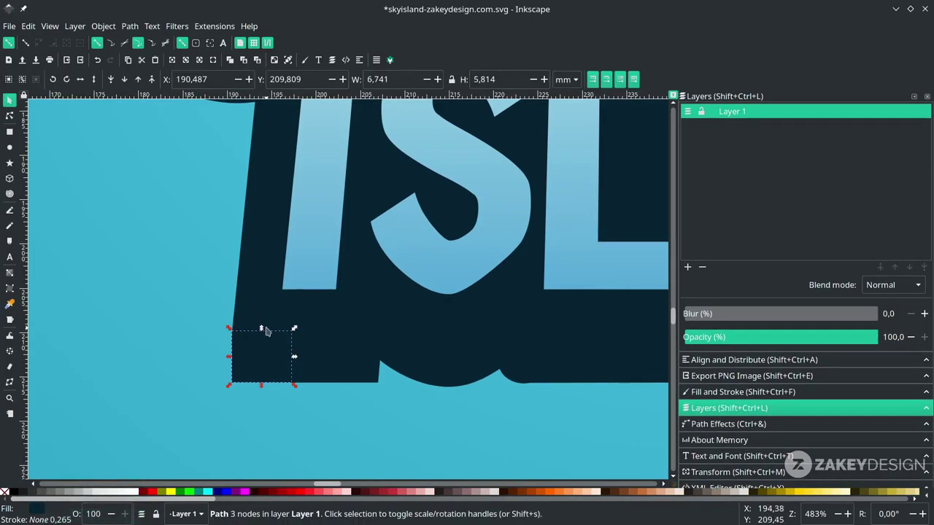
pyautogui.keyDown('shift'); pyautogui.click(272, 317); pyautogui.keyUp('shift')
pyautogui.click(129, 26)
pyautogui.click(142, 90)
# Draw a closed Pen patch over the narrow gap along the silhouette's outer left edge beside the S of SKY
pyautogui.scroll(-4, 192, 384)
pyautogui.click(185, 210)
pyautogui.click(186, 254)
pyautogui.click(206, 289)
pyautogui.click(185, 211)
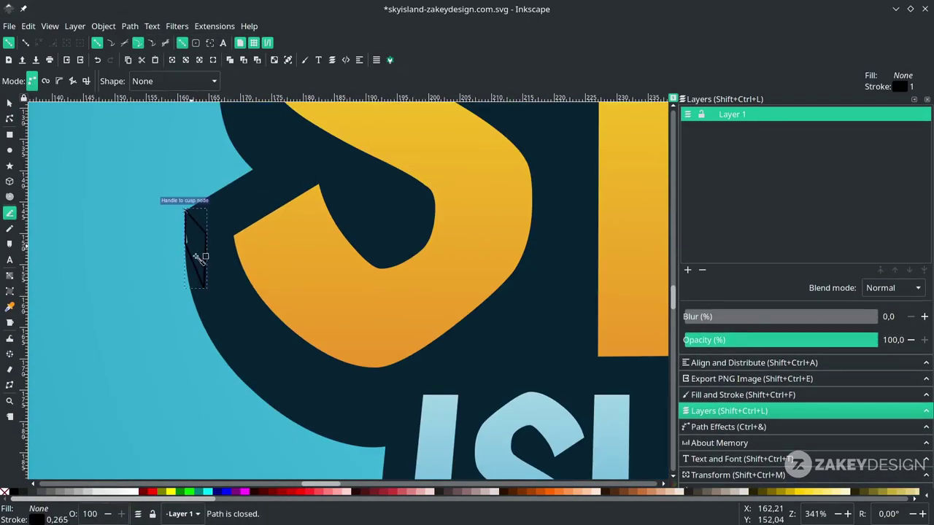
pyautogui.press('s')
pyautogui.press('n')
pyautogui.scroll(-6, 275, 299)
pyautogui.press('s')
pyautogui.press('Escape')
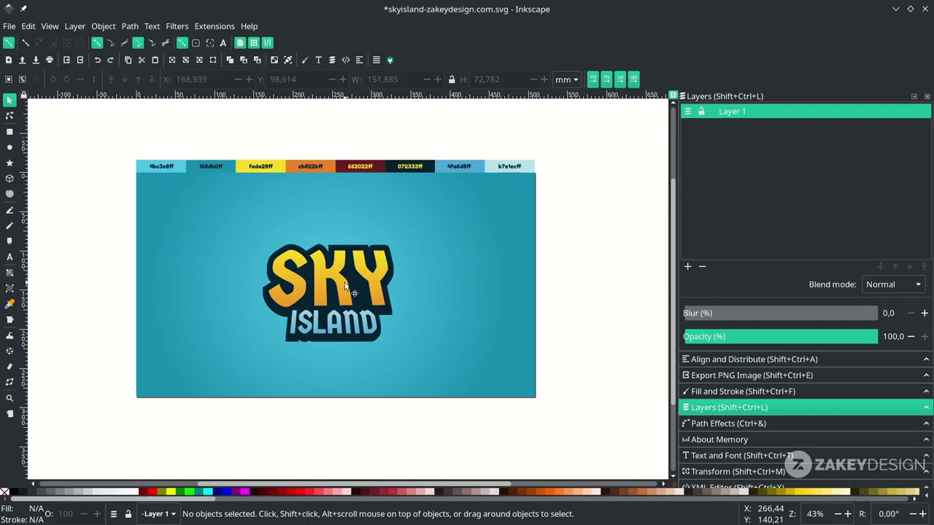
# Duplicate the SKY lettering and shift the copy straight down to about Y 103 mm
pyautogui.scroll(2, 345, 286)
pyautogui.moveTo(345, 282); pyautogui.dragTo(342, 290)
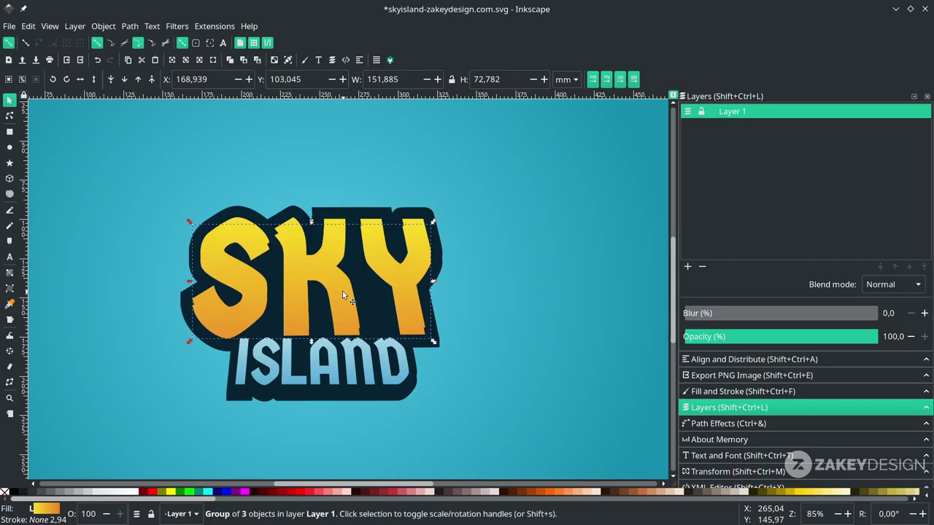
pyautogui.scroll(-1, 342, 290)
pyautogui.scroll(1, 343, 290)
# Fill the SKY copy with the dark red 662022 and lower it behind the yellow-orange lettering
pyautogui.press('d')
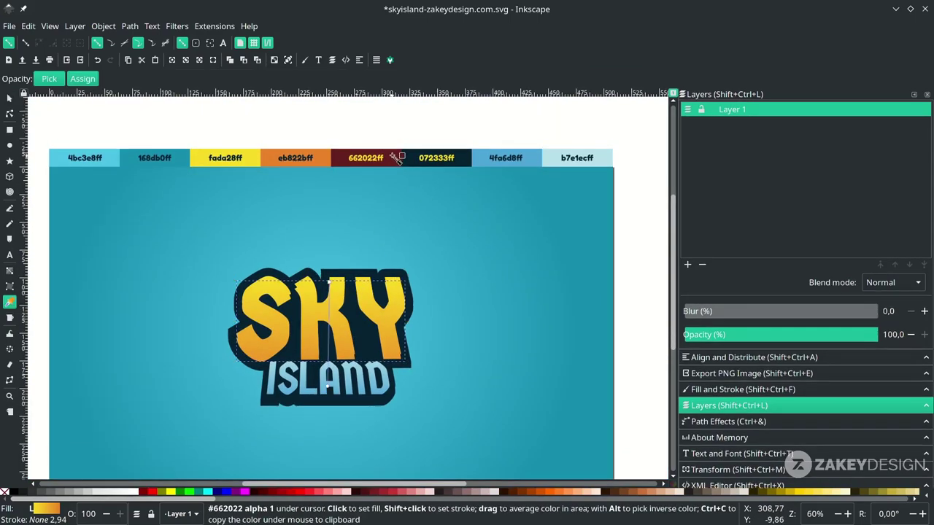
pyautogui.click(391, 162)
pyautogui.press('d')
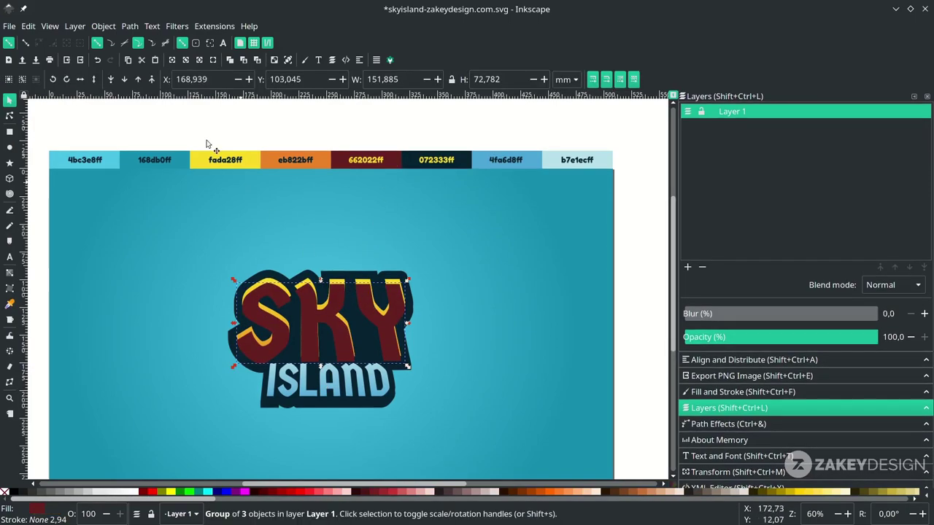
pyautogui.click(125, 80)
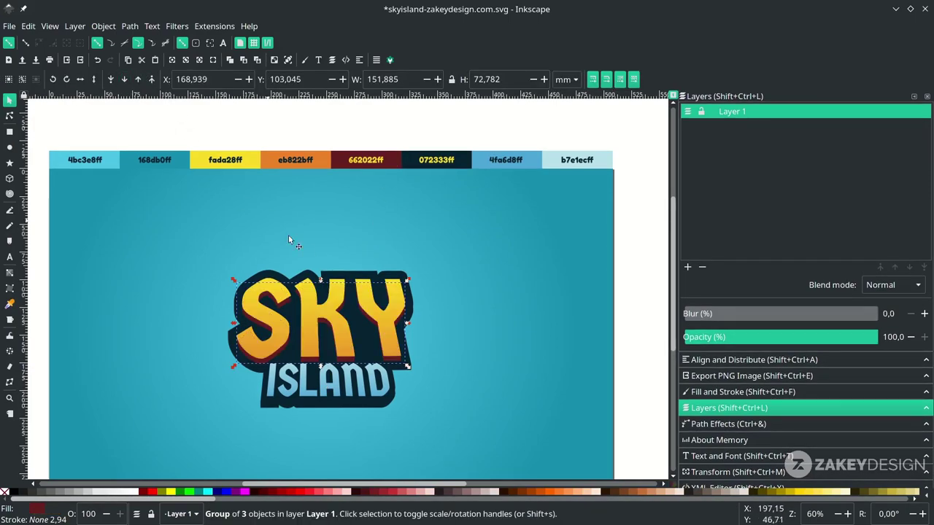
pyautogui.click(411, 377)
# Duplicate the ISLAND lettering and shift the copy straight down to about Y 178.4 mm
pyautogui.scroll(1, 346, 445)
pyautogui.click(345, 367)
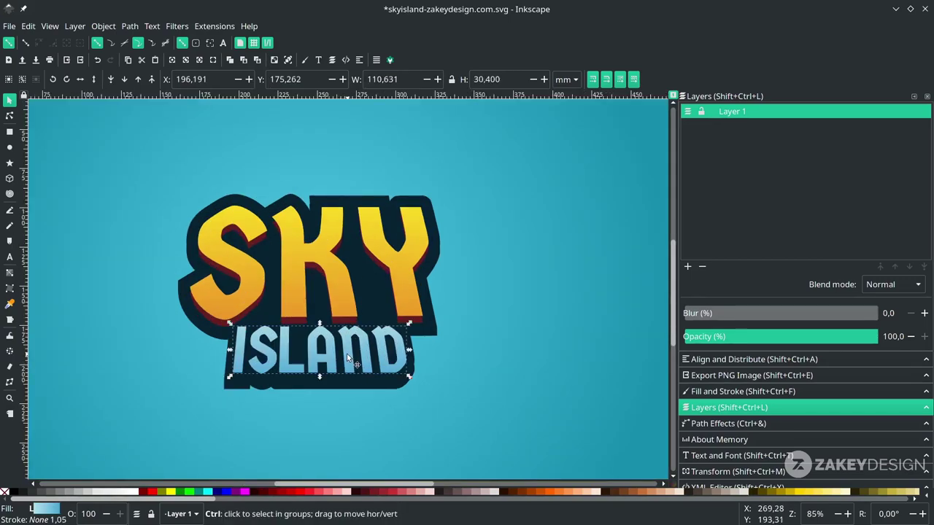
pyautogui.moveTo(348, 352); pyautogui.dragTo(348, 355)
pyautogui.scroll(-2, 348, 356)
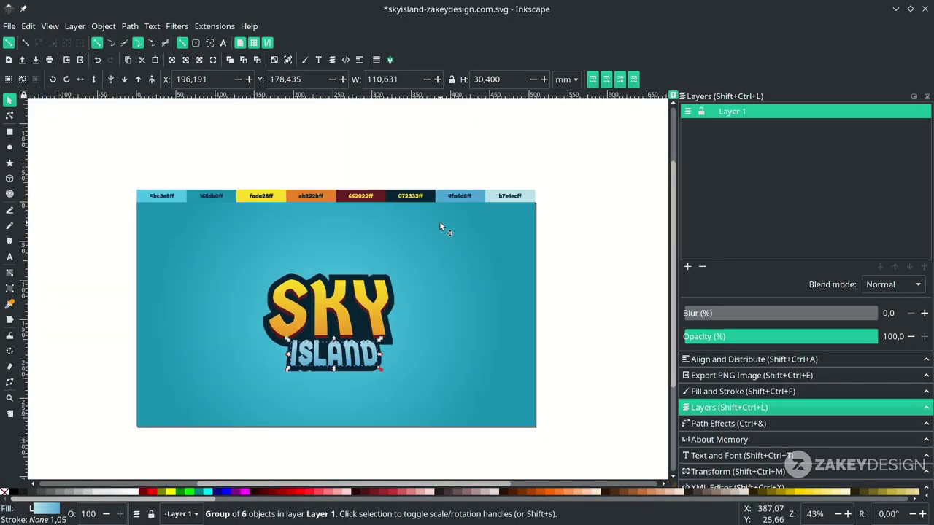
# Fill the ISLAND copy with the medium blue 4fa6d8 and lower it behind the light-blue gradient lettering
pyautogui.press('d')
pyautogui.click(479, 193)
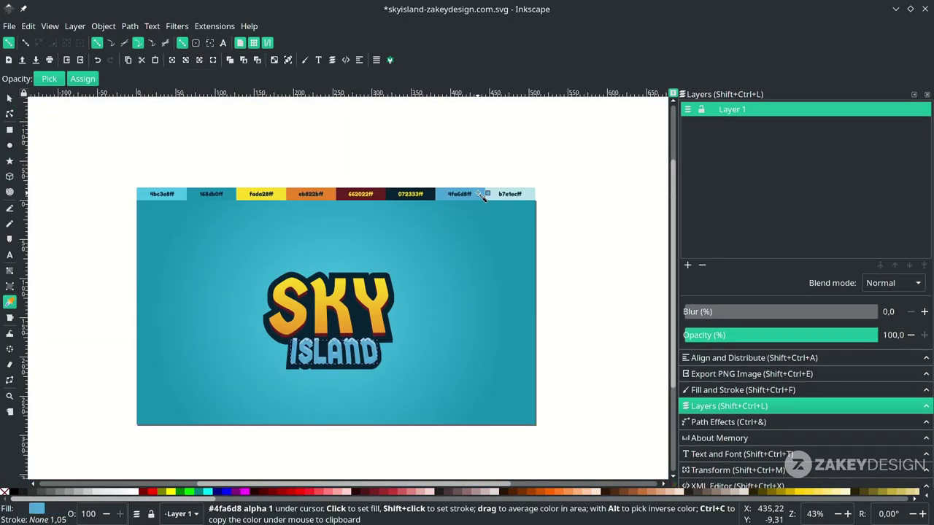
pyautogui.scroll(2, 300, 338)
pyautogui.press('s')
pyautogui.scroll(-1, 245, 394)
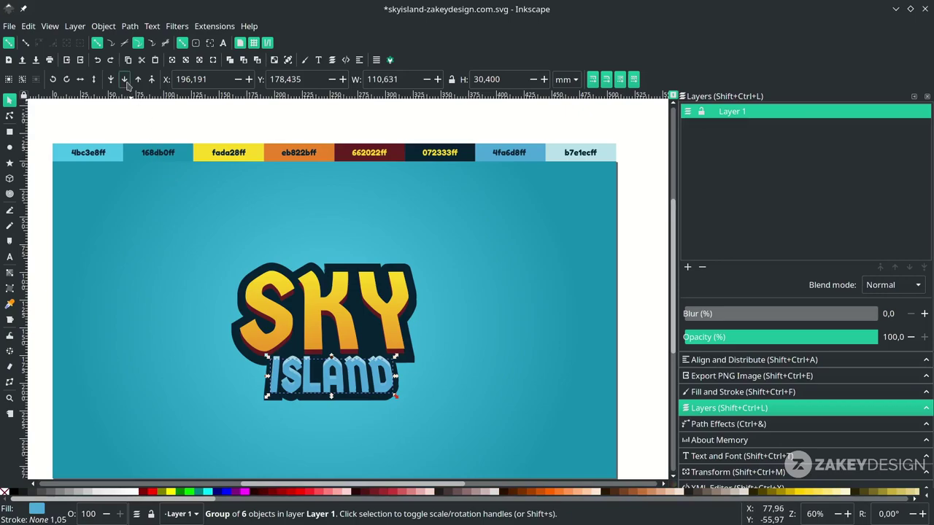
# Nudge the blue ISLAND copy up to about Y 177.2 mm and save the document
pyautogui.scroll(4, 284, 372)
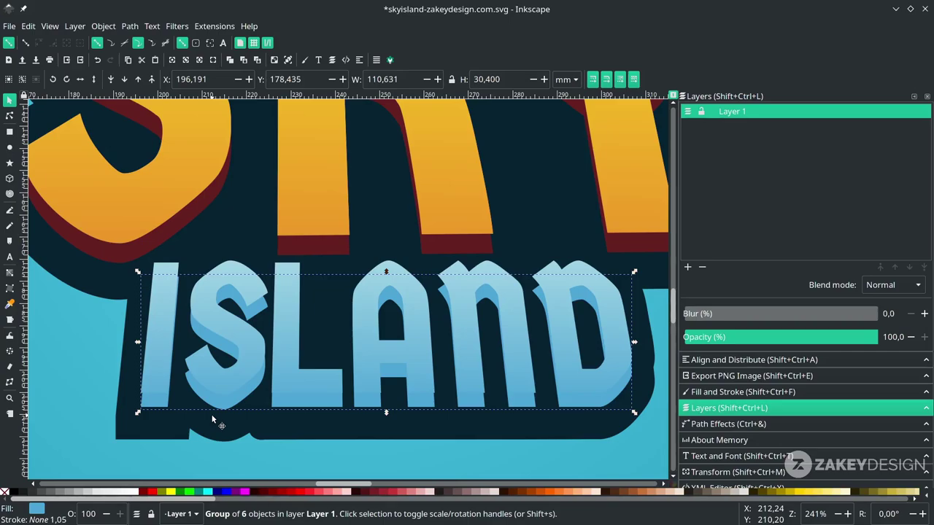
pyautogui.press('Up')
pyautogui.press('Up')
pyautogui.press('Up')
pyautogui.press('Down')
pyautogui.press('Up')
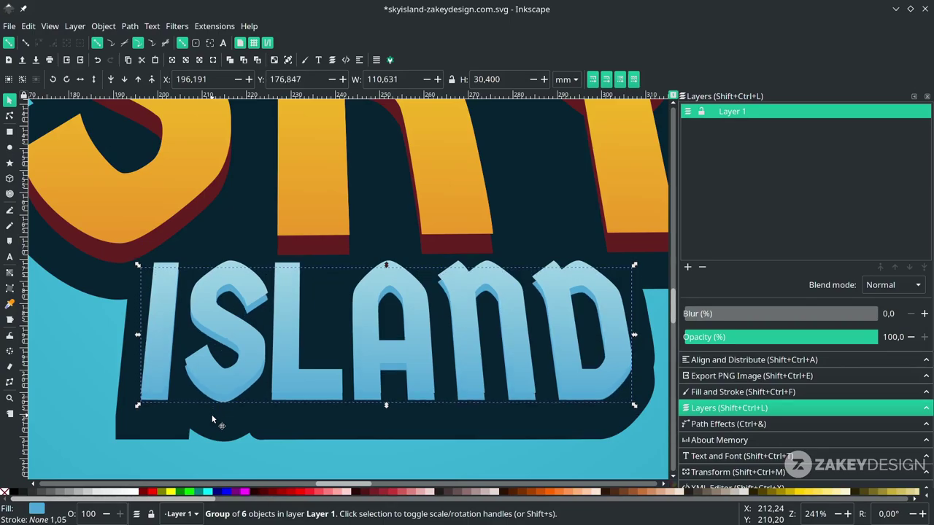
pyautogui.scroll(-2, 213, 418)
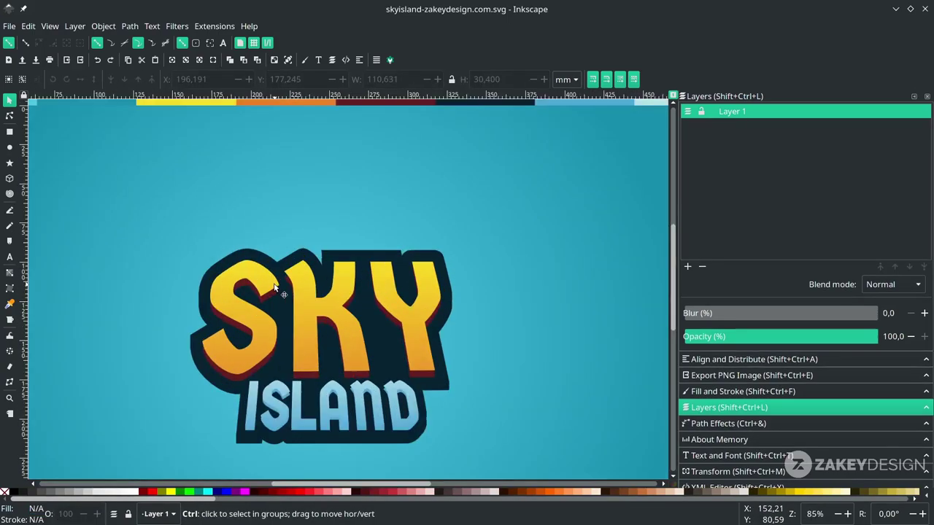
pyautogui.scroll(2, 281, 289)
pyautogui.hotkey('ctrl', 's')
# Draw a closed Pen patch about 11.8 × 11.6 mm over the shadow gap under the upper tip of the S in SKY
pyautogui.scroll(2, 289, 268)
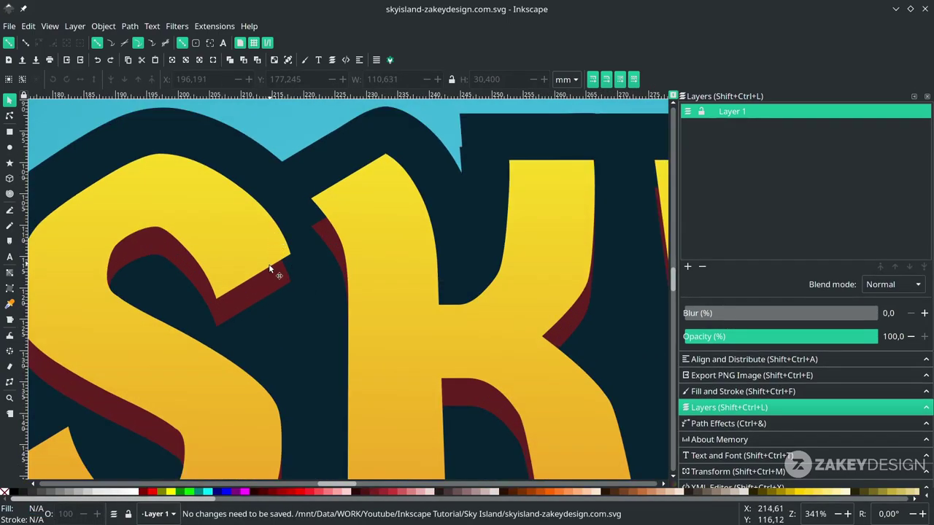
pyautogui.press('b')
pyautogui.click(290, 257)
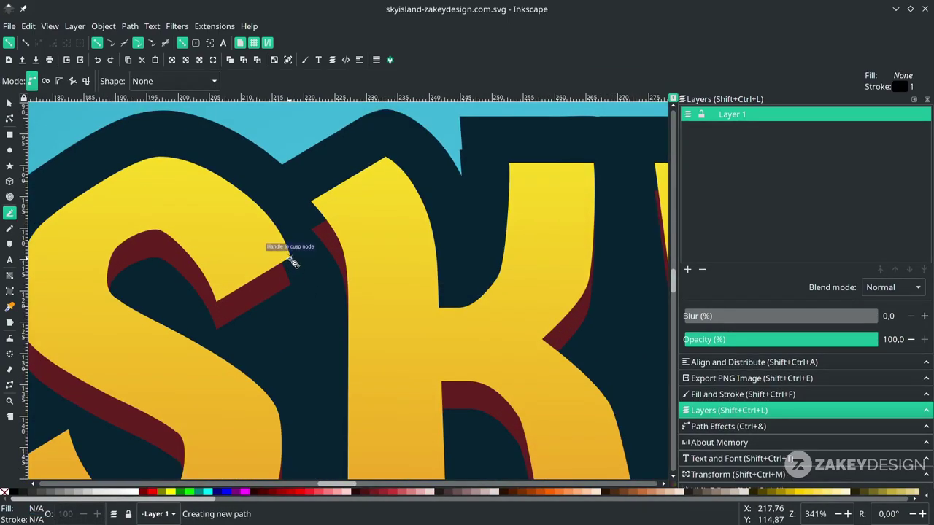
pyautogui.click(290, 285)
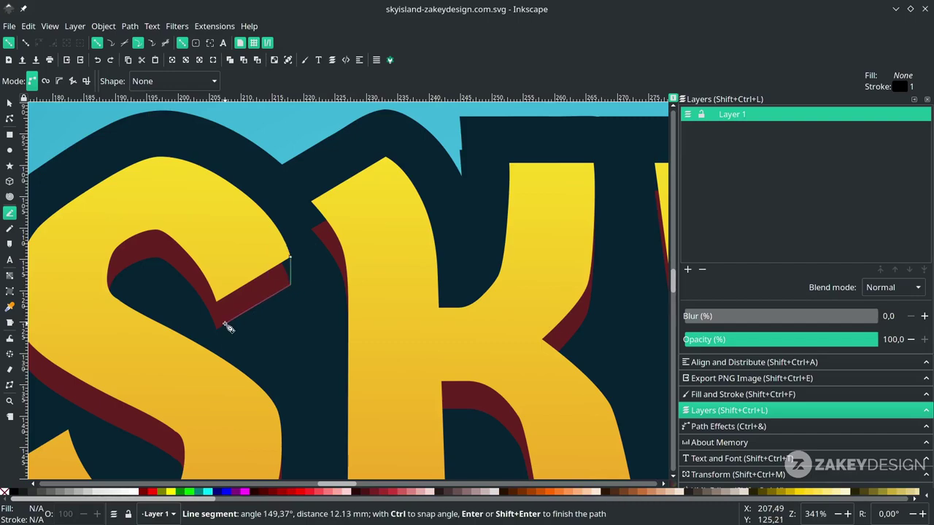
pyautogui.click(216, 329)
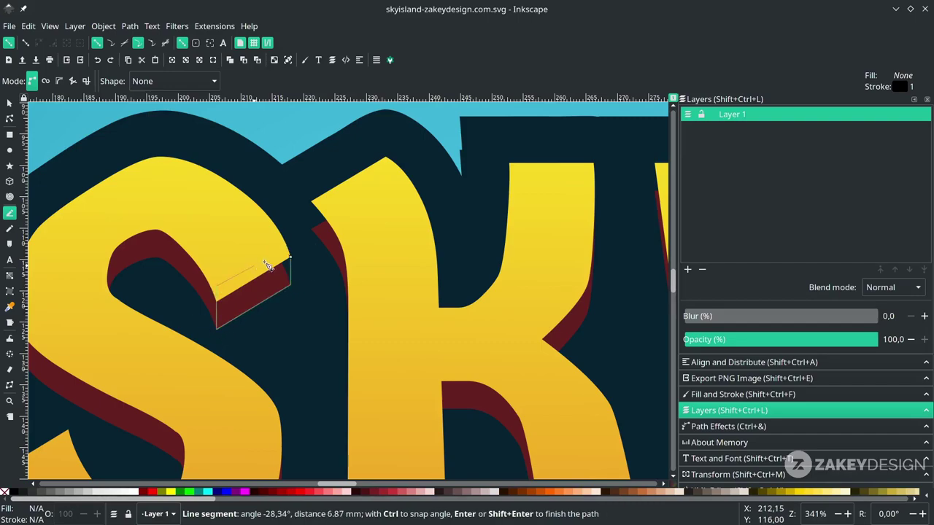
pyautogui.click(291, 257)
# Fill the S's upper-tip patch with dark red 662022 without a stroke and lower it behind the yellow-orange lettering
pyautogui.press('d')
pyautogui.click(270, 285)
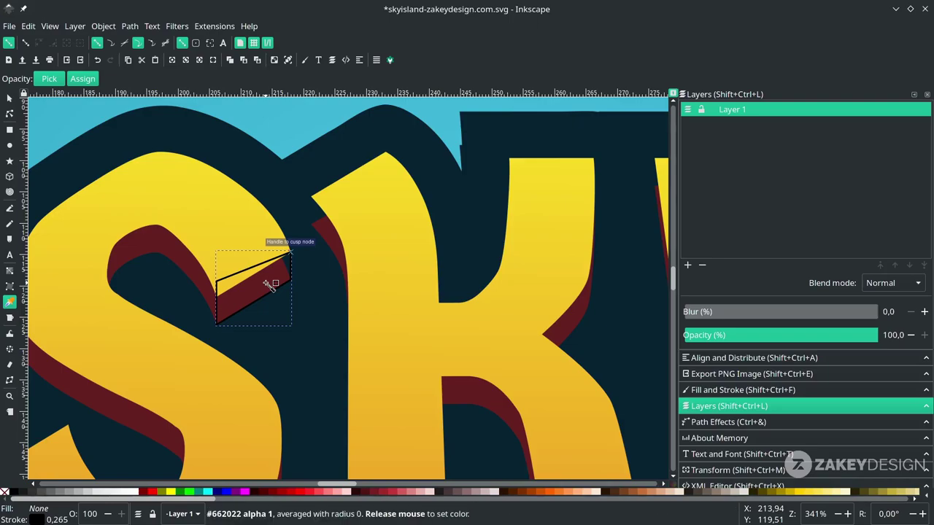
pyautogui.rightClick(38, 519)
pyautogui.click(65, 510)
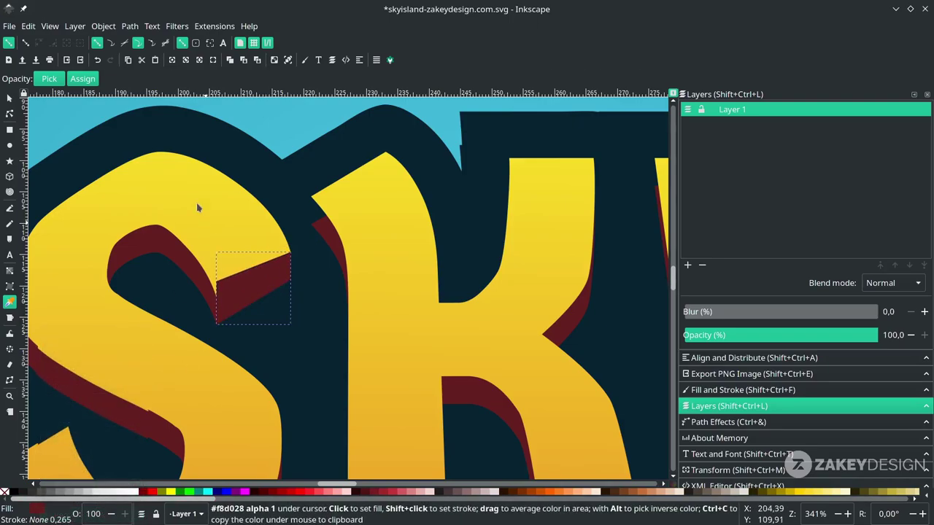
pyautogui.press('s')
pyautogui.click(126, 81)
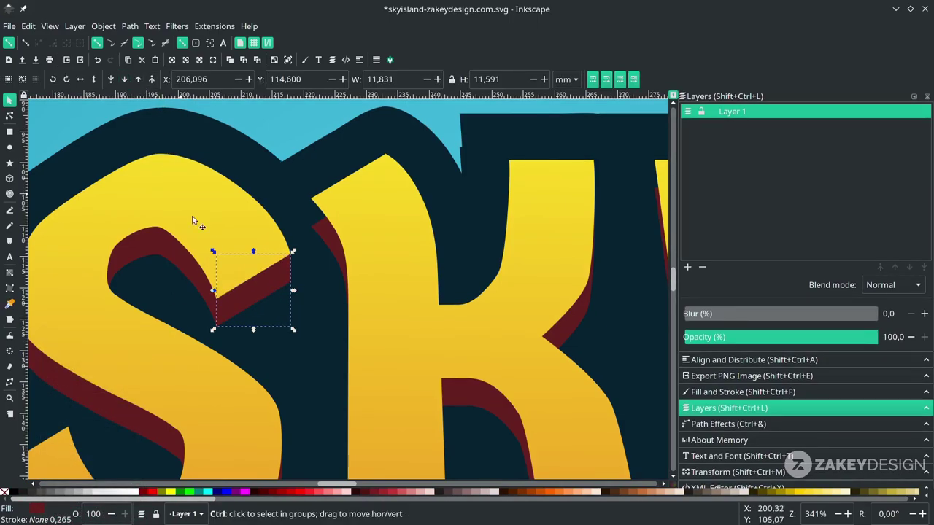
# Draw a closed Pen patch over the shadow gap at the lower-left tip of the S in SKY
pyautogui.scroll(-3, 196, 222)
pyautogui.click(248, 302)
pyautogui.click(150, 363)
pyautogui.scroll(5, 161, 352)
pyautogui.press('b')
pyautogui.click(196, 283)
pyautogui.click(197, 338)
pyautogui.click(223, 396)
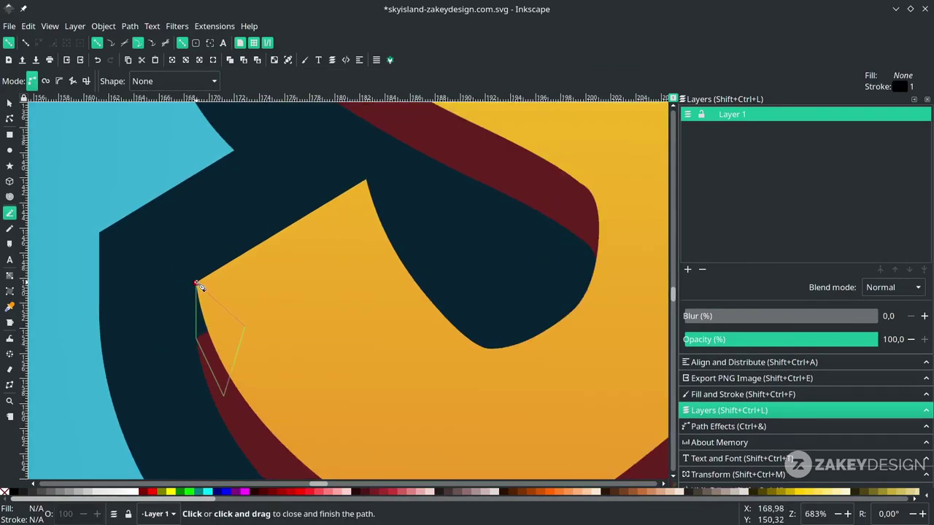
pyautogui.click(196, 283)
# Give the S's lower-tip patch the dark red 662022 fill without a stroke and place it behind the yellow-orange lettering
pyautogui.press('d')
pyautogui.rightClick(46, 519)
pyautogui.click(84, 514)
pyautogui.scroll(-5, 166, 313)
# Draw a closed Pen patch over the shadow gap at the upper-left corner of the K in SKY
pyautogui.scroll(5, 296, 221)
pyautogui.click(245, 143)
pyautogui.click(244, 199)
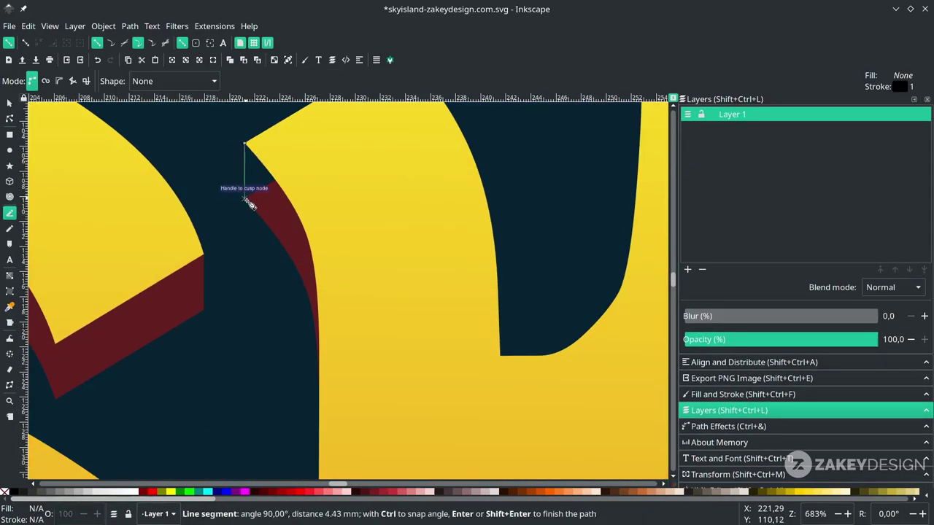
pyautogui.click(313, 236)
pyautogui.click(244, 143)
# Fill the K patch with dark red 662022 without a stroke, lower it behind the lettering, and save the document
pyautogui.press('d')
pyautogui.click(285, 223)
pyautogui.middleClick(45, 519)
pyautogui.press('pagedown')
pyautogui.scroll(-6, 204, 155)
pyautogui.hotkey('ctrl', 's')
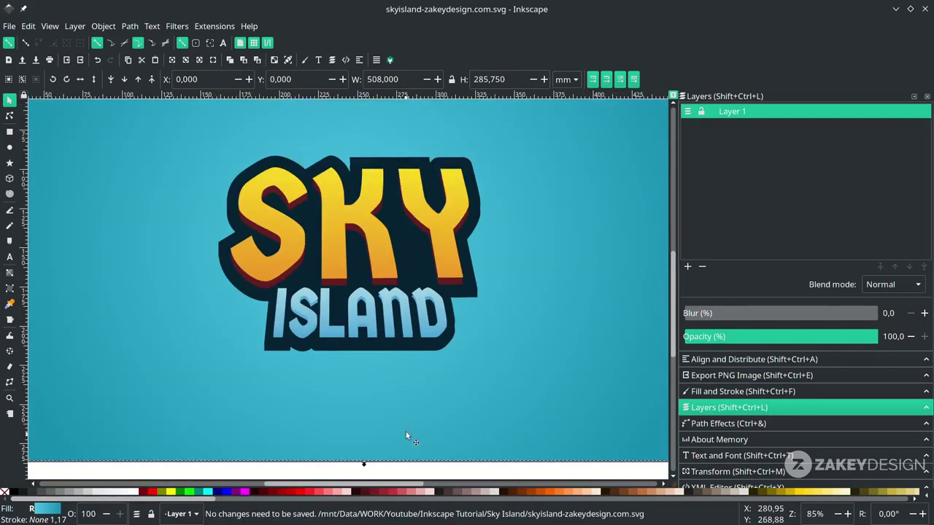
# Add a closed Pen patch about 4.7 × 5.1 mm, filled 4fa6d8 without a stroke, behind the upper tip of the S in ISLAND
pyautogui.scroll(6, 323, 314)
pyautogui.press('b')
pyautogui.click(388, 253)
pyautogui.click(388, 278)
pyautogui.click(330, 316)
pyautogui.click(332, 274)
pyautogui.click(388, 253)
pyautogui.press('d')
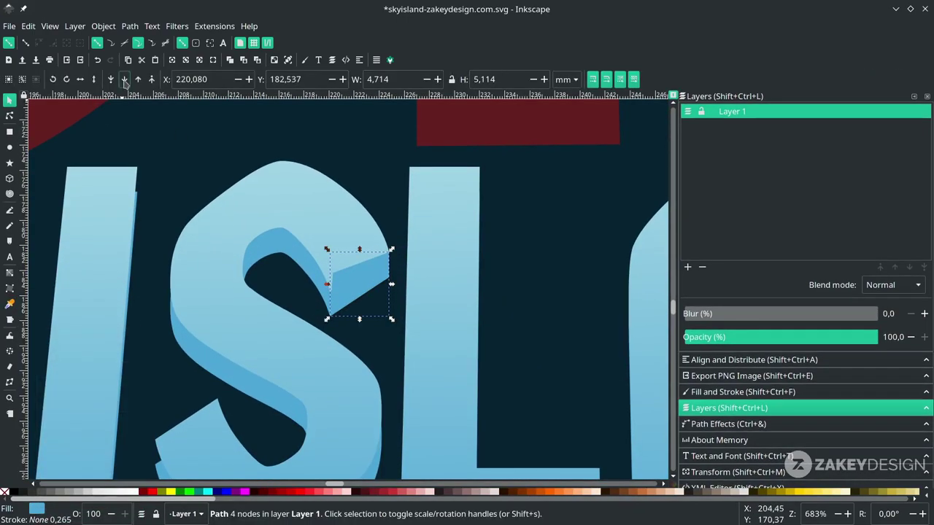
pyautogui.click(124, 78)
pyautogui.scroll(-5, 292, 306)
# Add a matching 4fa6d8 Pen patch over the shadow gap at the lower-left tip of the S in ISLAND
pyautogui.press('b')
pyautogui.click(200, 281)
pyautogui.click(223, 340)
pyautogui.press('d')
pyautogui.click(302, 225)
pyautogui.click(292, 422)
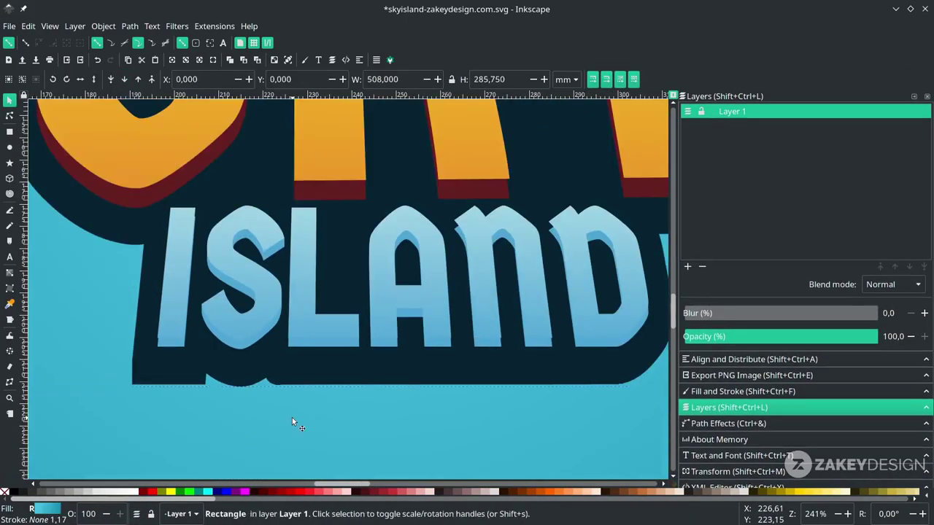
# Draw a closed Pen patch over the shadow gap at the upper-left corner of the N in ISLAND
pyautogui.scroll(3, 532, 238)
pyautogui.press('b')
pyautogui.click(313, 188)
pyautogui.click(313, 216)
pyautogui.click(342, 234)
pyautogui.click(313, 189)
pyautogui.press('d')
pyautogui.click(325, 217)
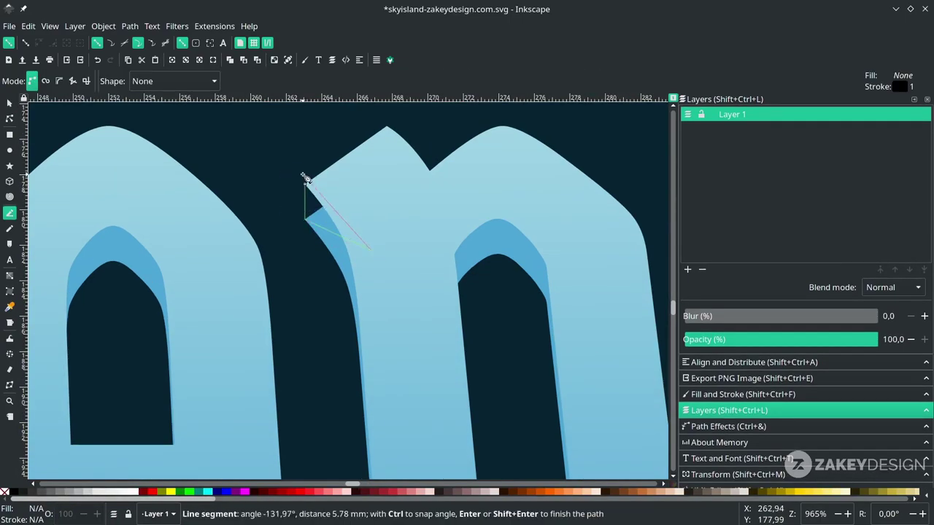
pyautogui.click(304, 183)
# Fill the N patch with the shadow blue 4fa6d8, lower it behind the light-blue lettering, and save the document
pyautogui.press('d')
pyautogui.click(323, 217)
pyautogui.press('s')
pyautogui.click(124, 78)
pyautogui.scroll(-2, 219, 292)
pyautogui.hotkey('ctrl', 's')
# Add a 4fa6d8 Pen patch behind the upper-left corner of the D in ISLAND and save the document
pyautogui.press('b')
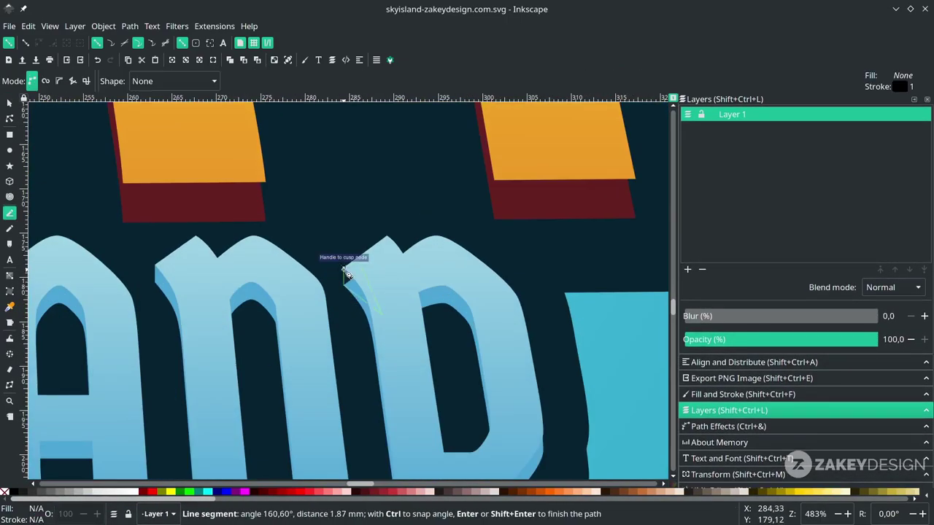
pyautogui.click(344, 269)
pyautogui.press('d')
pyautogui.click(354, 291)
pyautogui.press('s')
pyautogui.click(124, 79)
pyautogui.scroll(-7, 382, 314)
pyautogui.hotkey('ctrl', 's')
# Draw a closed Pen patch over the shadow gap along the Y's right arm in SKY and fill it with dark red 662022
pyautogui.click(450, 295)
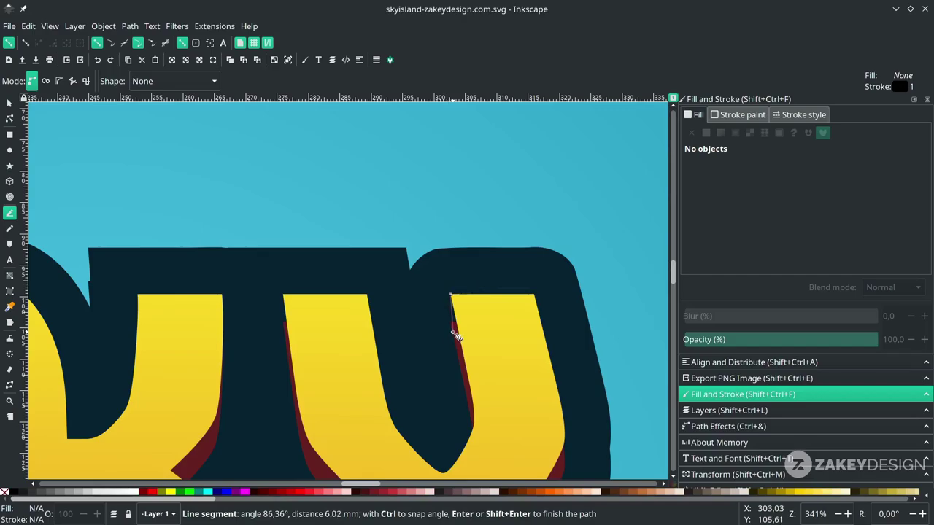
pyautogui.click(452, 324)
pyautogui.click(474, 369)
pyautogui.click(451, 294)
pyautogui.scroll(2, 460, 360)
pyautogui.press('d')
pyautogui.click(474, 412)
pyautogui.press('s')
# Add a dark red 662022 Pen patch over the shadow gap along the Y's left arm and save the document
pyautogui.click(171, 249)
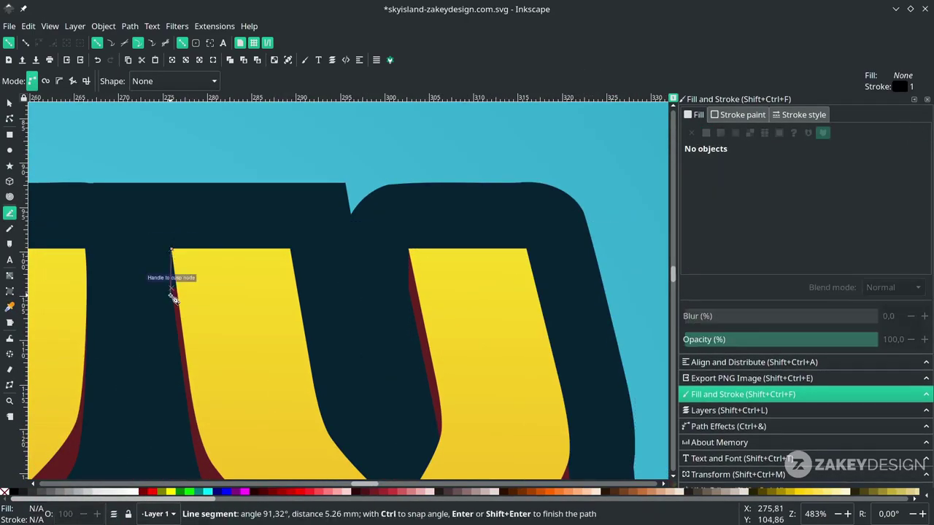
pyautogui.click(171, 291)
pyautogui.click(192, 349)
pyautogui.click(172, 250)
pyautogui.press('d')
pyautogui.click(202, 437)
pyautogui.press('s')
pyautogui.scroll(-7, 249, 145)
pyautogui.hotkey('ctrl', 's')
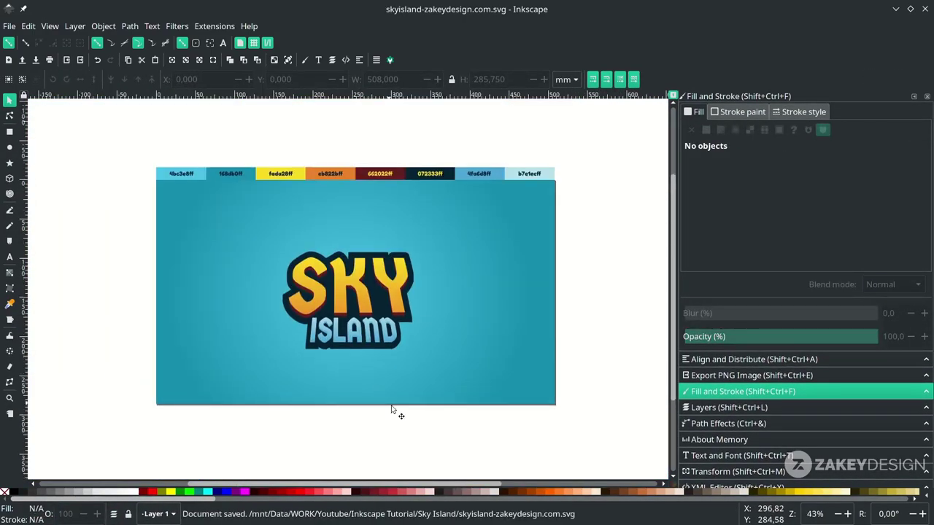
# Draw a thin closed triangular crack about 16.7 × 6.7 mm across the middle right edge of the S in SKY
pyautogui.keyDown('ctrl'); pyautogui.scroll(4, 307, 295); pyautogui.keyUp('ctrl')
pyautogui.press('b')
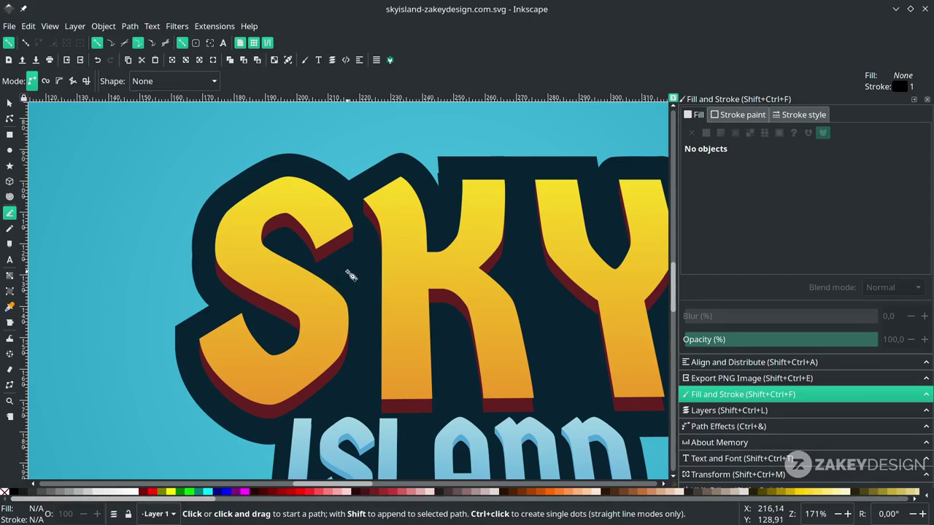
pyautogui.click(347, 271)
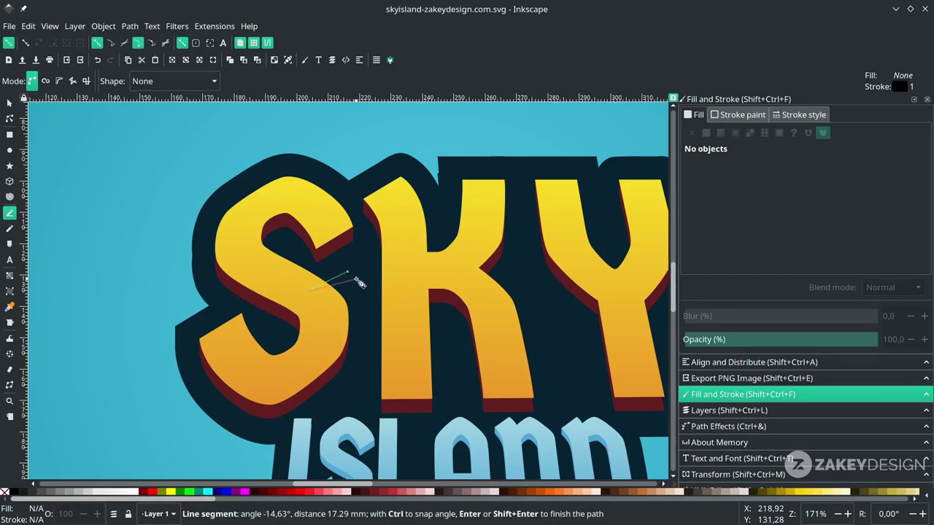
pyautogui.keyDown('ctrl'); pyautogui.scroll(2, 347, 274); pyautogui.keyUp('ctrl')
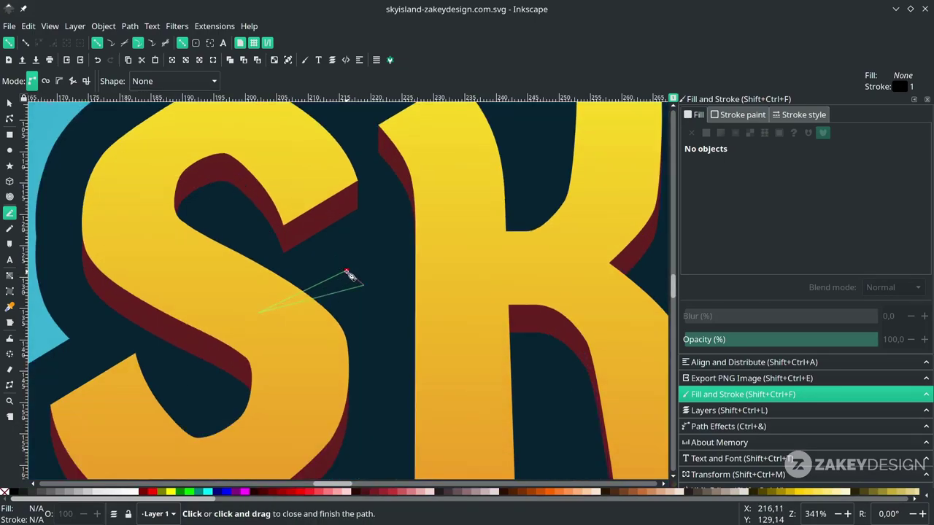
pyautogui.click(348, 273)
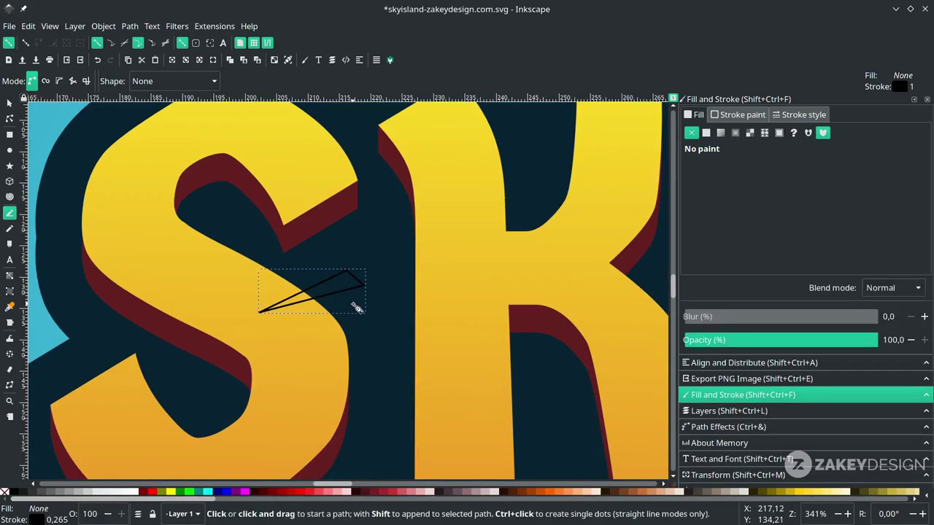
# Fill the S's triangular crack with the dark outline color 072333 and remove its stroke
pyautogui.press('d')
pyautogui.click(379, 313)
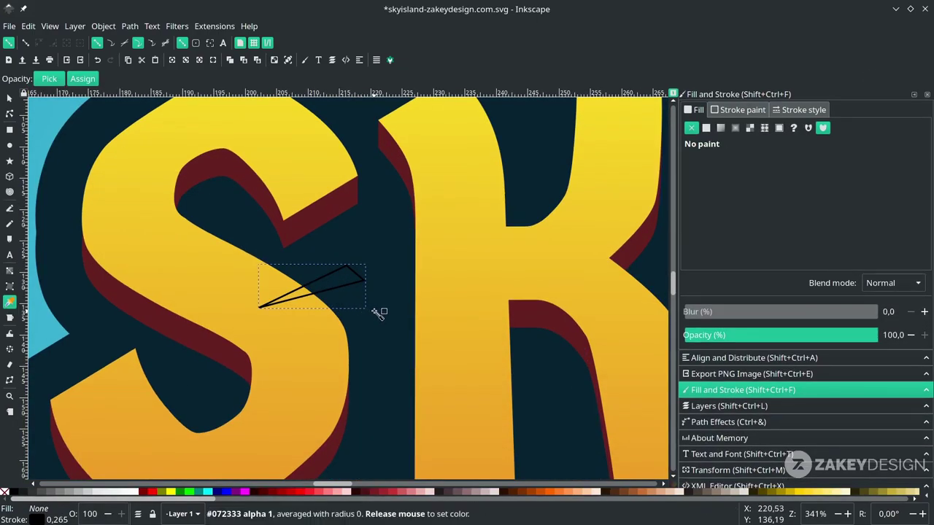
pyautogui.rightClick(40, 520)
pyautogui.click(90, 516)
pyautogui.keyDown('ctrl'); pyautogui.scroll(-1, 340, 350); pyautogui.keyUp('ctrl')
pyautogui.press('s')
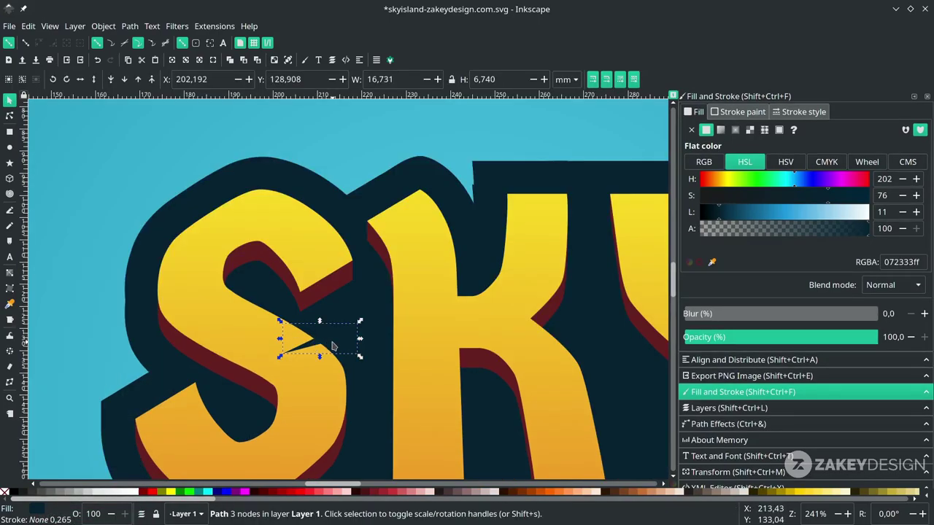
# Cut the triangle out of the yellow-orange S with a path Difference
pyautogui.keyDown('ctrl'); pyautogui.scroll(1, 332, 346); pyautogui.keyUp('ctrl')
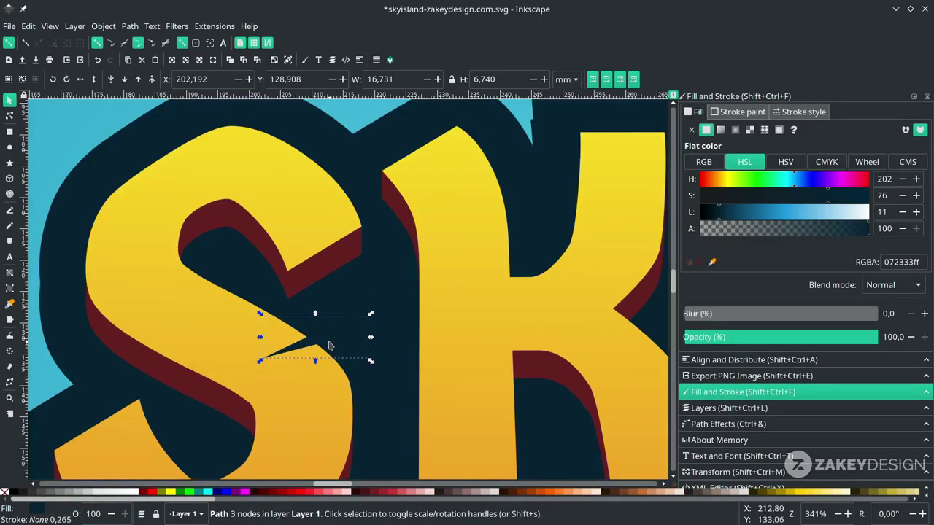
pyautogui.click(9, 115)
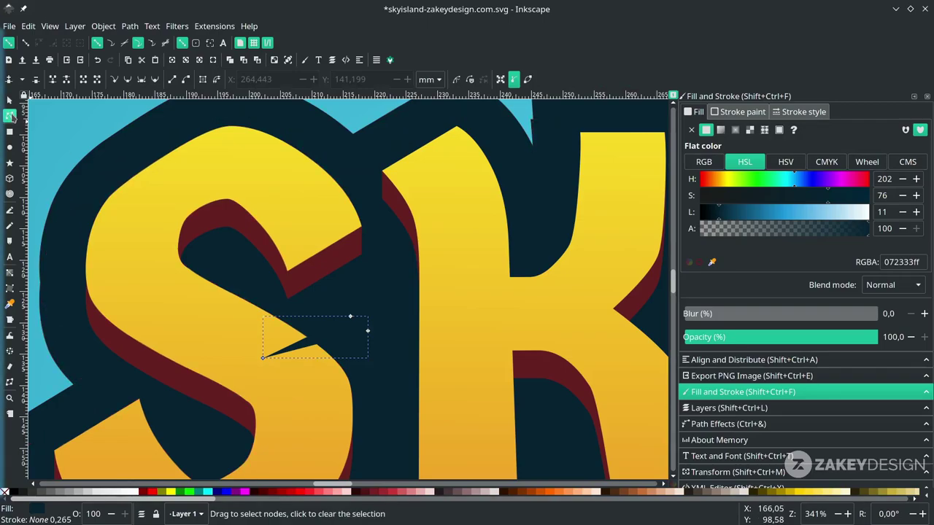
pyautogui.keyDown('shift'); pyautogui.click(180, 306); pyautogui.keyUp('shift')
pyautogui.click(130, 25)
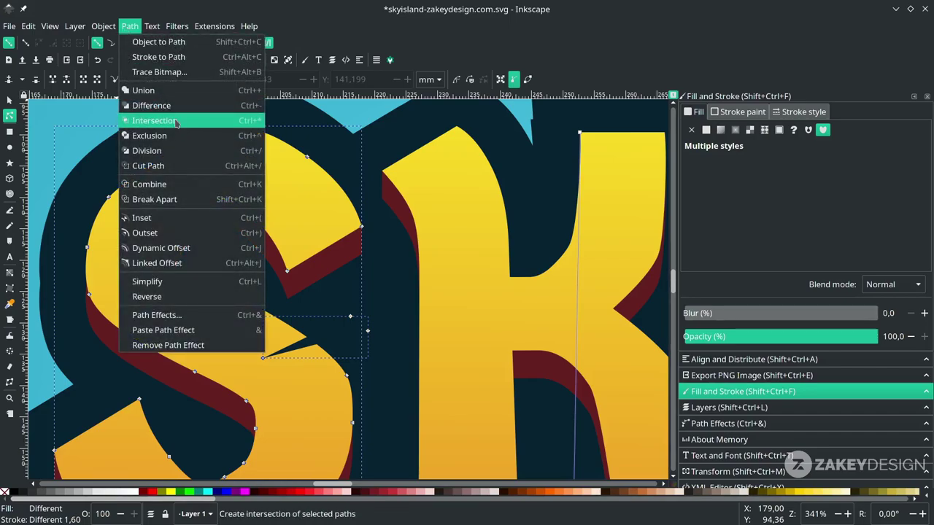
pyautogui.click(180, 107)
pyautogui.scroll(-1, 245, 286)
pyautogui.click(327, 331)
pyautogui.scroll(-2, 324, 408)
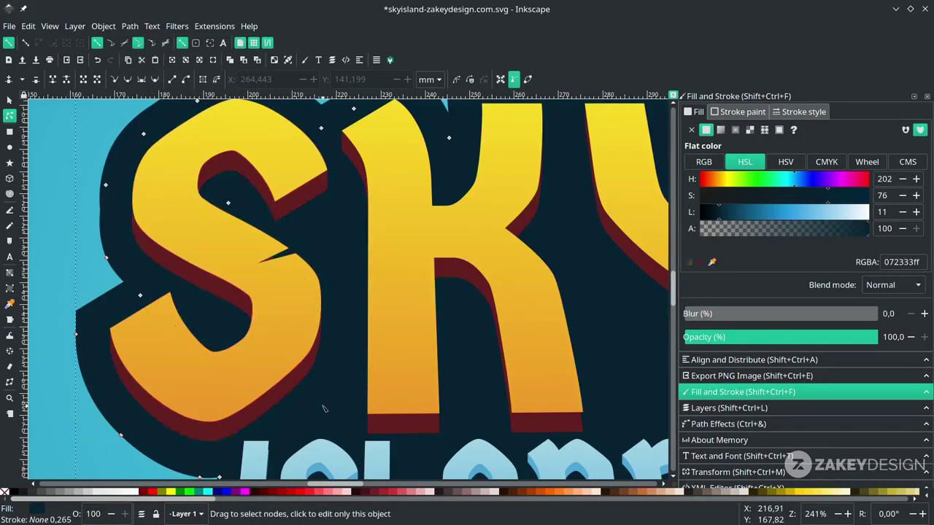
# Draw a thin closed triangular crack about 11.7 × 5.3 mm across the right edge of the K's lower leg
pyautogui.scroll(-5, 313, 306)
pyautogui.click(375, 382)
pyautogui.scroll(4, 337, 295)
pyautogui.click(413, 319)
pyautogui.press('b')
pyautogui.scroll(1, 402, 317)
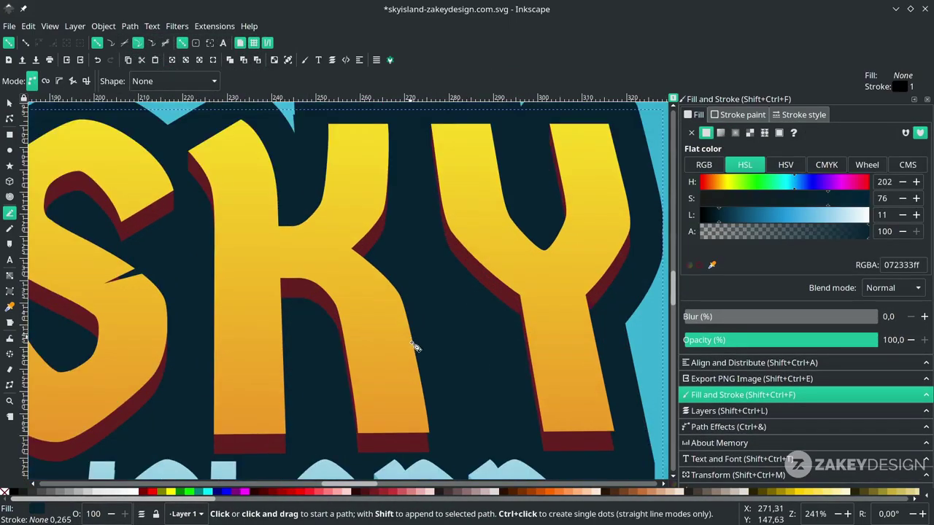
pyautogui.click(431, 357)
pyautogui.click(387, 380)
pyautogui.click(439, 363)
pyautogui.click(432, 357)
# Fill the K's triangular crack with the dark outline color 072333
pyautogui.press('d')
pyautogui.click(438, 316)
pyautogui.press('s')
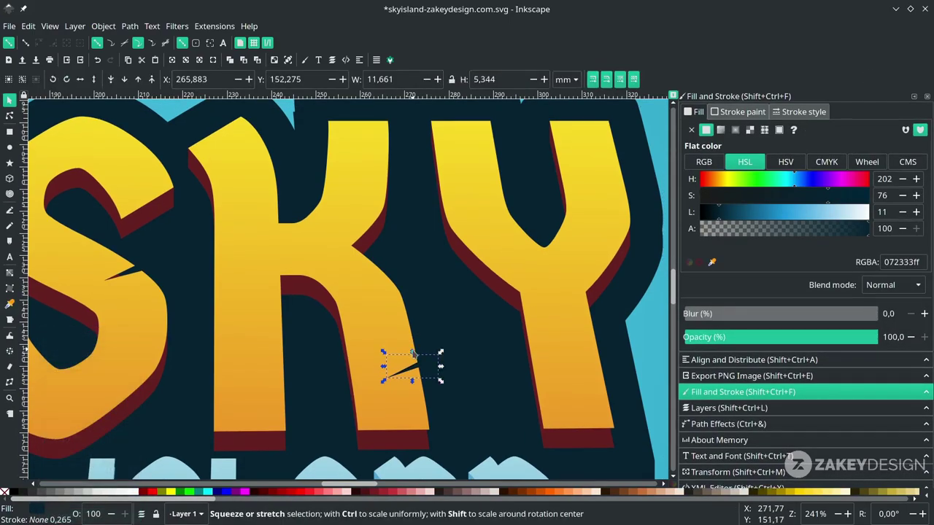
# Cut the triangle out of the yellow-orange K with a path Difference
pyautogui.press('n')
pyautogui.click(9, 98)
pyautogui.click(10, 114)
pyautogui.keyDown('shift'); pyautogui.click(255, 157); pyautogui.keyUp('shift')
pyautogui.click(133, 27)
pyautogui.click(146, 121)
pyautogui.scroll(-1, 444, 385)
pyautogui.click(443, 386)
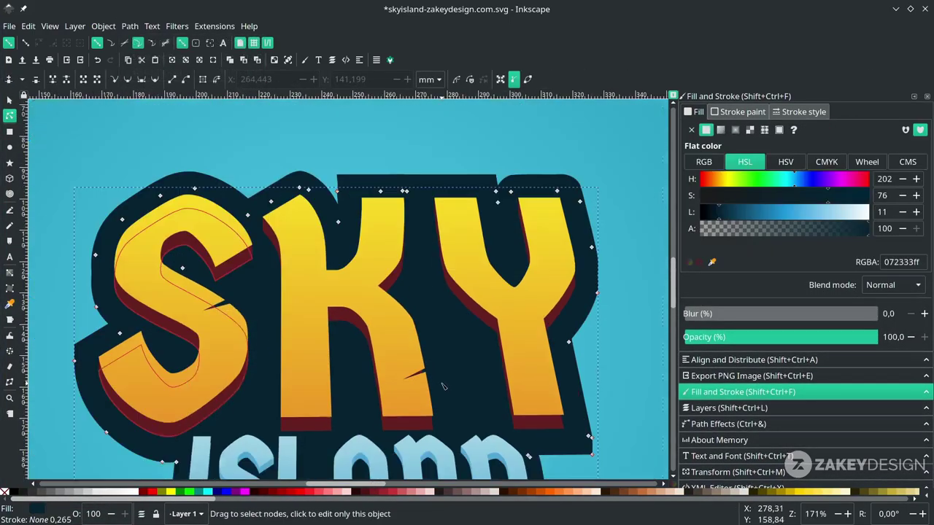
# Draw a narrow closed triangular crack across the inner edge of the Y's left arm
pyautogui.press('b')
pyautogui.click(461, 237)
pyautogui.click(425, 263)
pyautogui.click(468, 244)
pyautogui.click(462, 237)
pyautogui.scroll(1, 605, 284)
# Fill the Y's triangular crack with the dark color sampled from the logo outline
pyautogui.click(470, 358)
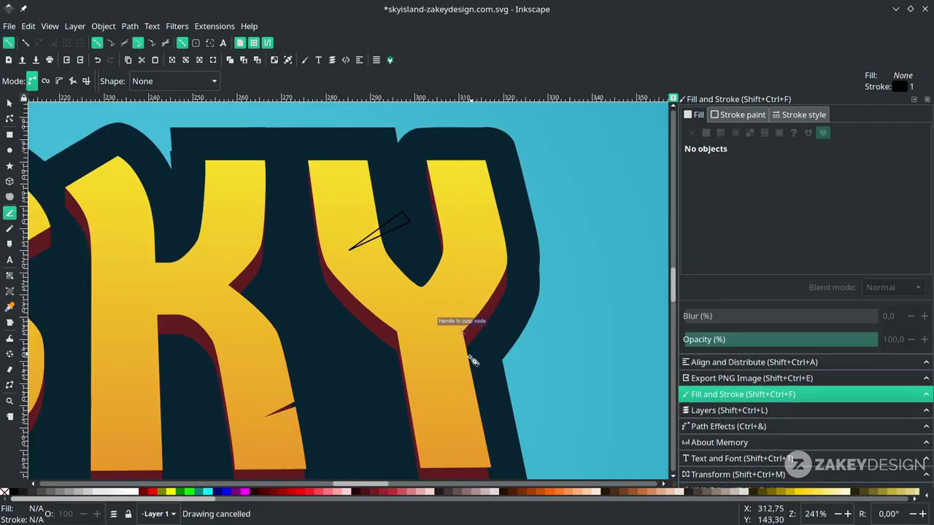
pyautogui.scroll(-1, 469, 357)
pyautogui.press('n')
pyautogui.click(420, 264)
pyautogui.press('d')
pyautogui.click(425, 281)
# Cut the triangle out of the yellow-orange Y with a path Difference
pyautogui.keyDown('shift'); pyautogui.click(403, 337); pyautogui.keyUp('shift')
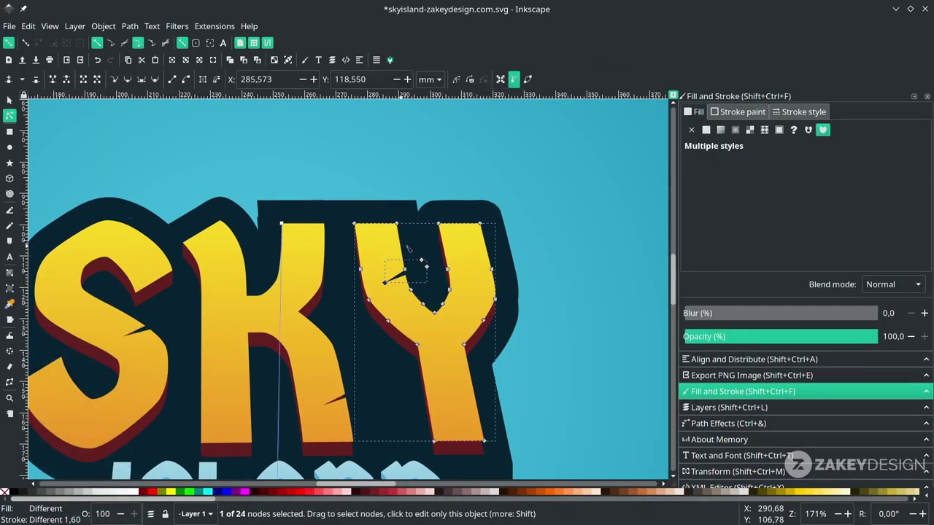
pyautogui.click(130, 26)
pyautogui.click(144, 105)
# Draw a narrow triangular crack at the top-right corner of the K's upper arm and fill it with the dark outline color 072333
pyautogui.click(492, 166)
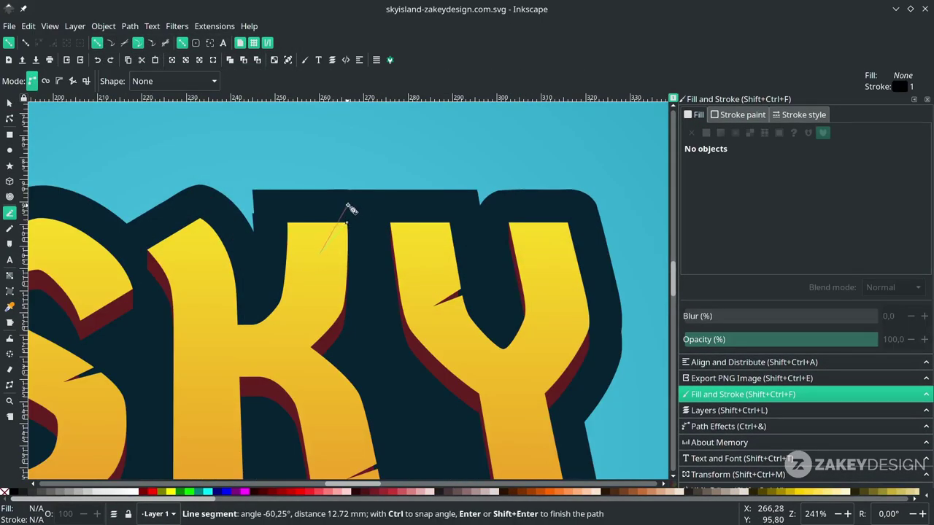
pyautogui.click(347, 205)
pyautogui.click(347, 222)
pyautogui.press('d')
pyautogui.click(321, 207)
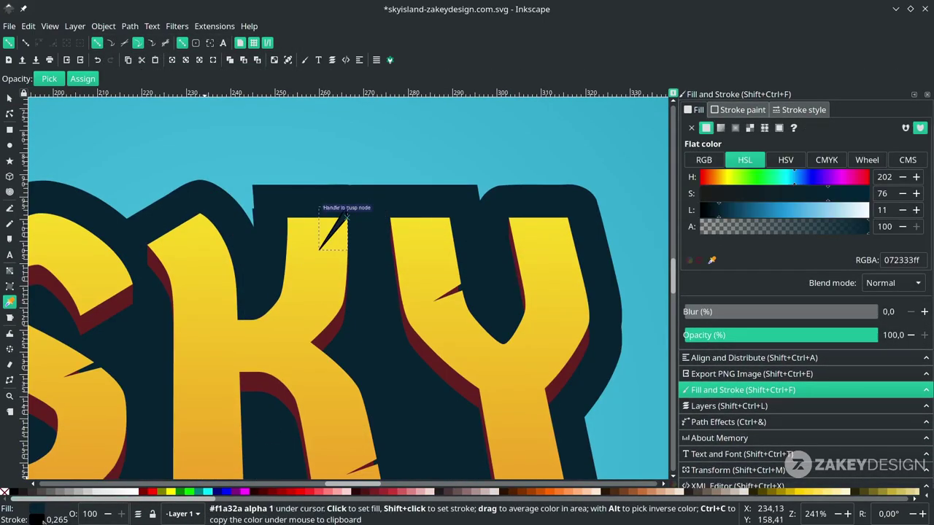
# Subtract the new triangle from the upper arm of the yellow-orange K and save the document
pyautogui.press('n')
pyautogui.moveTo(320, 254)
pyautogui.mouseDown()
pyautogui.moveTo(317, 243)
pyautogui.moveTo(321, 251)
pyautogui.mouseUp()
pyautogui.keyDown('shift'); pyautogui.click(306, 255); pyautogui.keyUp('shift')
pyautogui.hotkey('ctrl', 's')
# Widen the openings of the K's upper and lower cracks by adjusting the nodes at their mouths
pyautogui.scroll(-2, 452, 394)
pyautogui.scroll(5, 389, 295)
pyautogui.click(331, 245)
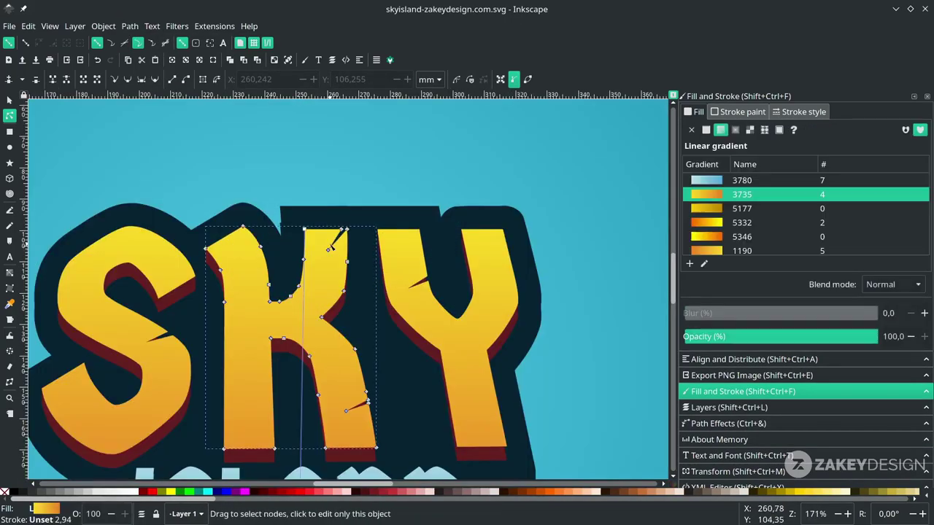
pyautogui.scroll(2, 335, 230)
pyautogui.click(327, 223)
pyautogui.scroll(-6, 388, 238)
pyautogui.click(388, 189)
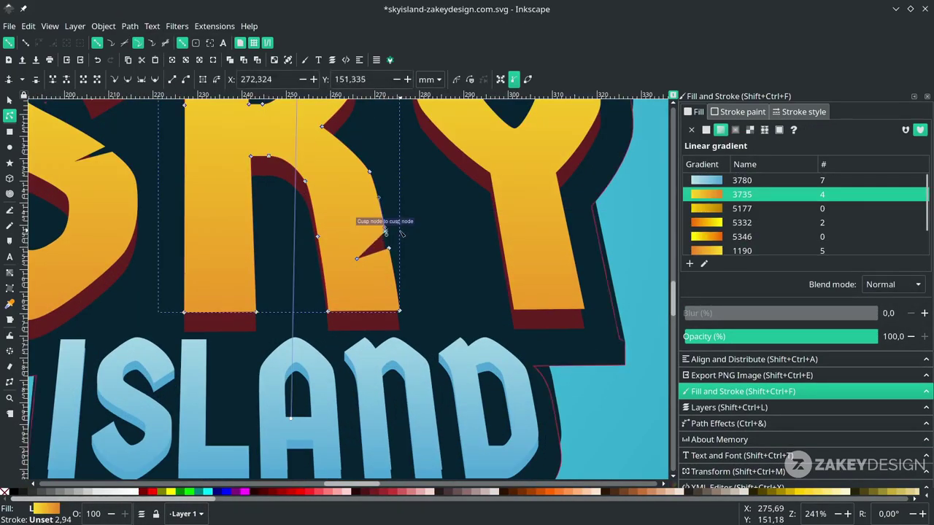
pyautogui.press('Escape')
# Adjust the nodes at the mouth of the crack on the Y's left arm
pyautogui.scroll(-4, 559, 297)
pyautogui.scroll(3, 559, 296)
pyautogui.scroll(1, 394, 232)
pyautogui.click(394, 232)
pyautogui.scroll(1, 394, 232)
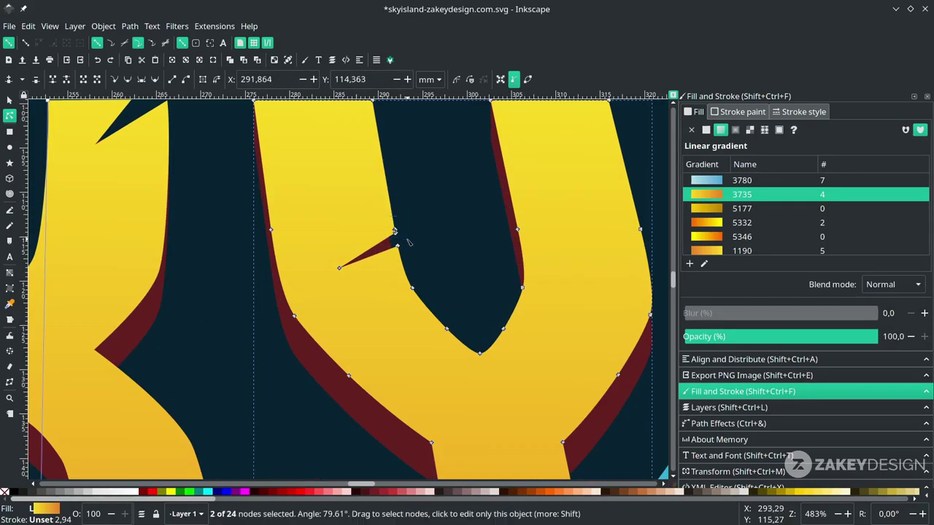
pyautogui.moveTo(383, 241); pyautogui.dragTo(396, 223)
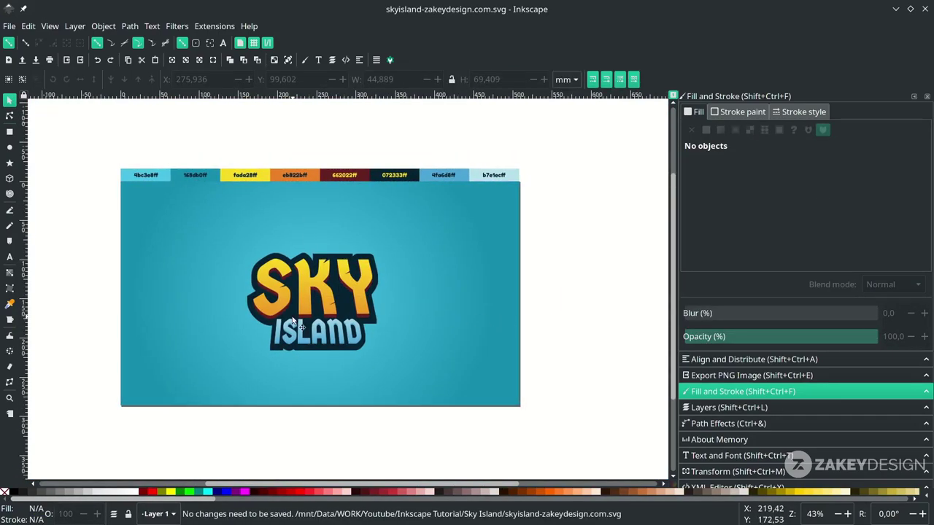
# Draw a circle of about 80 mm radius over the upper part of the logo and fill it white
pyautogui.hscroll(-1, 293, 320)
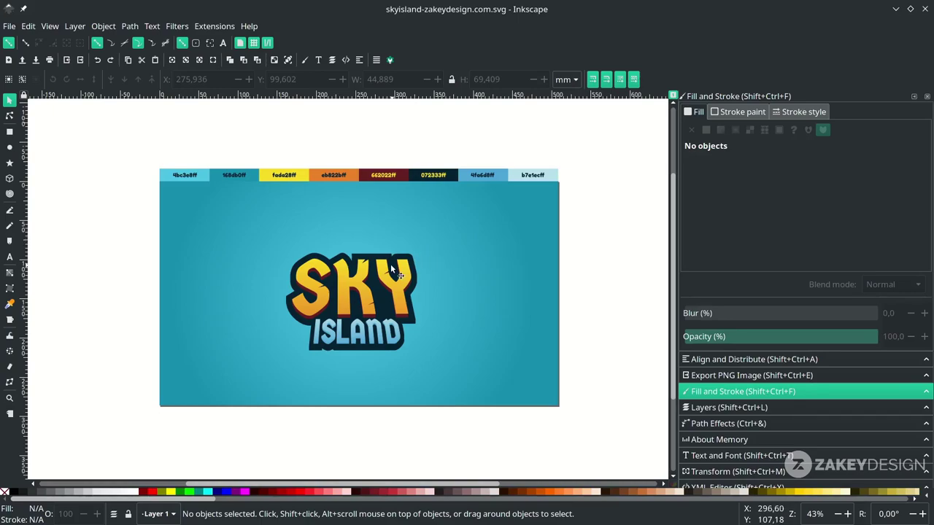
pyautogui.click(10, 147)
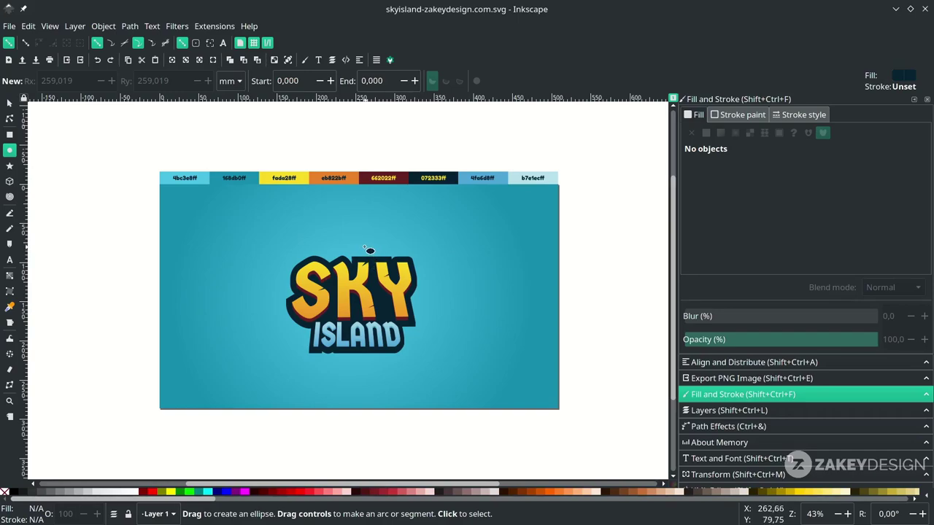
pyautogui.moveTo(365, 247)
pyautogui.mouseDown()
pyautogui.moveTo(437, 308)
pyautogui.moveTo(429, 309)
pyautogui.mouseUp()
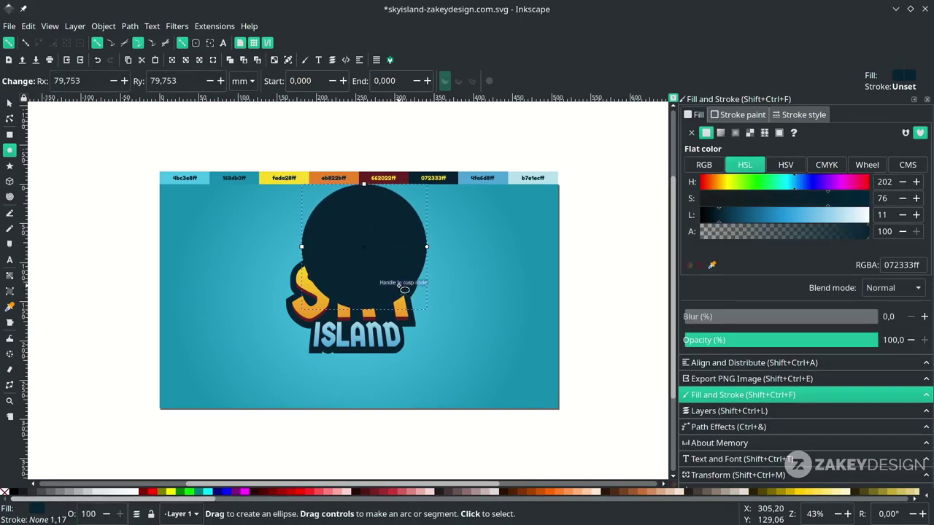
pyautogui.click(137, 491)
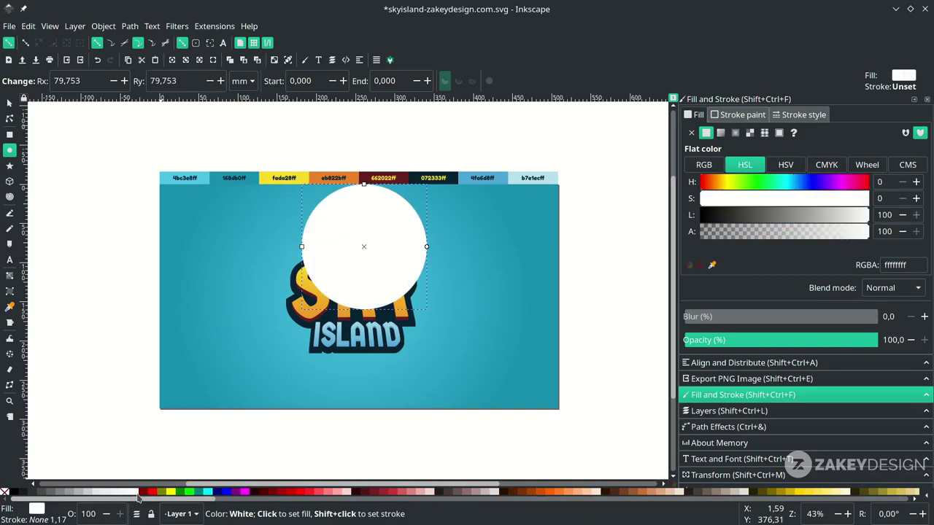
# Reduce the white circle to a narrow wedge slice and scale it up proportionally to about 149 × 56 mm
pyautogui.scroll(2, 432, 240)
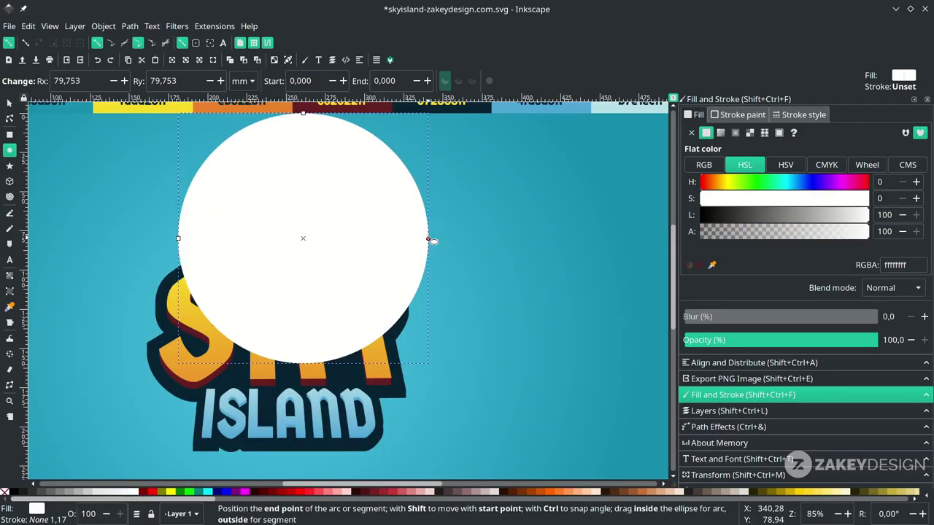
pyautogui.moveTo(430, 239); pyautogui.dragTo(428, 280)
pyautogui.press('s')
pyautogui.scroll(1, 431, 288)
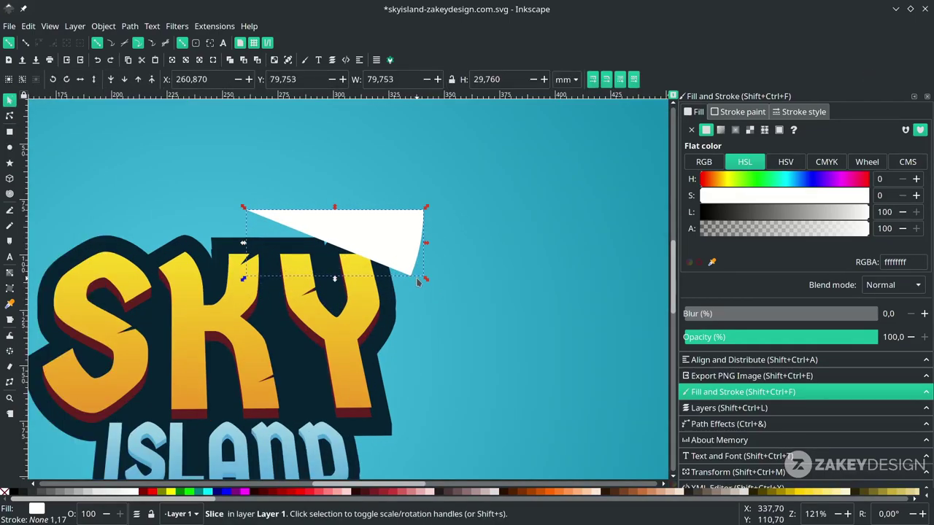
pyautogui.moveTo(426, 278); pyautogui.dragTo(503, 327)
pyautogui.scroll(-1, 423, 247)
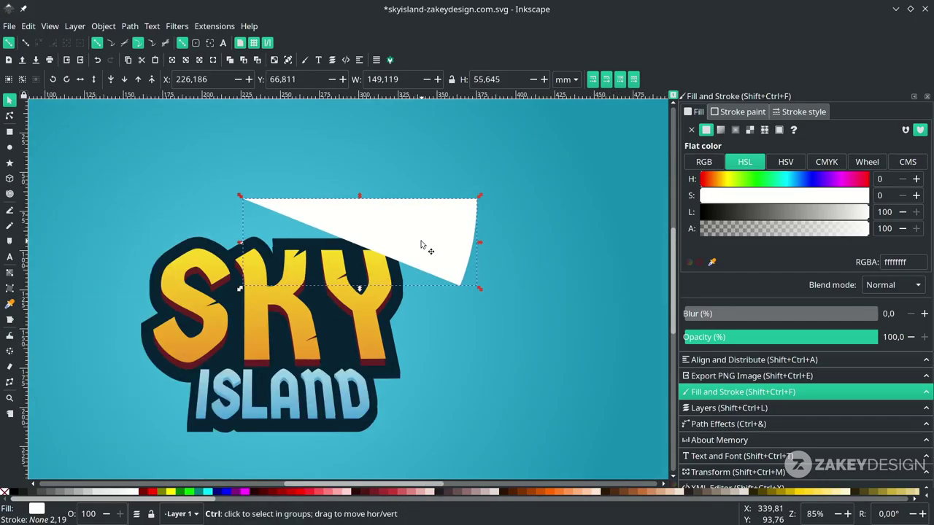
# Place the white wedge's rotation center exactly on its pointed tip
pyautogui.scroll(2, 408, 262)
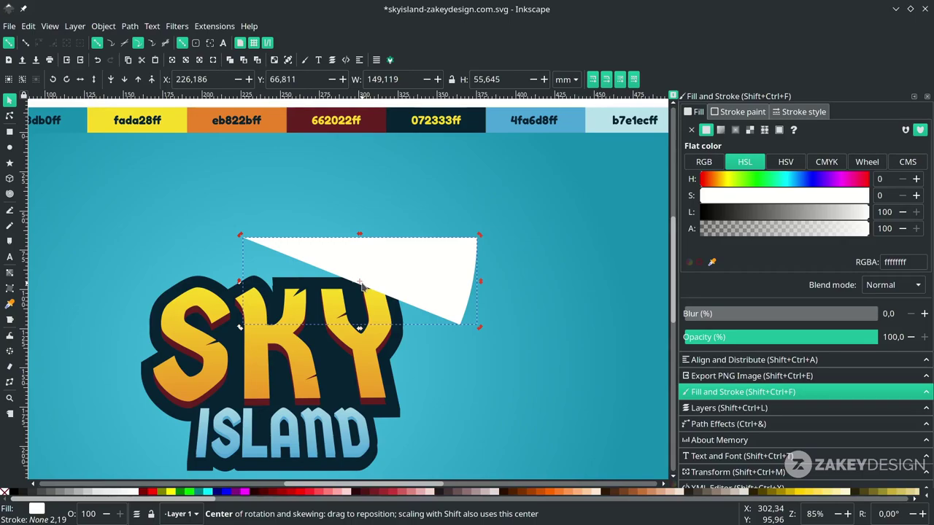
pyautogui.moveTo(360, 284); pyautogui.dragTo(323, 270)
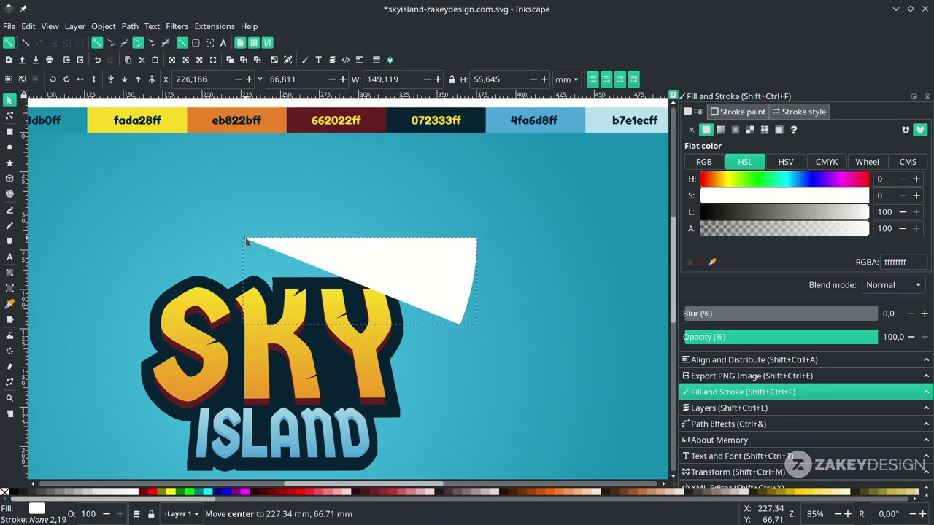
pyautogui.moveTo(244, 243); pyautogui.dragTo(227, 226)
pyautogui.keyDown('ctrl'); pyautogui.scroll(9, 243, 238); pyautogui.keyUp('ctrl')
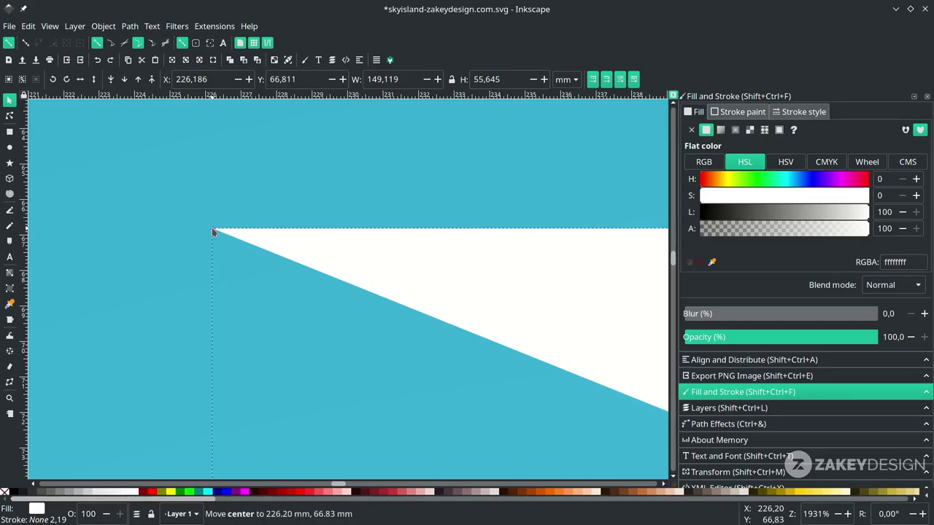
pyautogui.moveTo(213, 231); pyautogui.dragTo(214, 232)
# Duplicate the wedge around its tip in 45° clockwise rotations until eight white wedges form a sunburst
pyautogui.keyDown('ctrl'); pyautogui.scroll(-10, 319, 269); pyautogui.keyUp('ctrl')
pyautogui.click(103, 25)
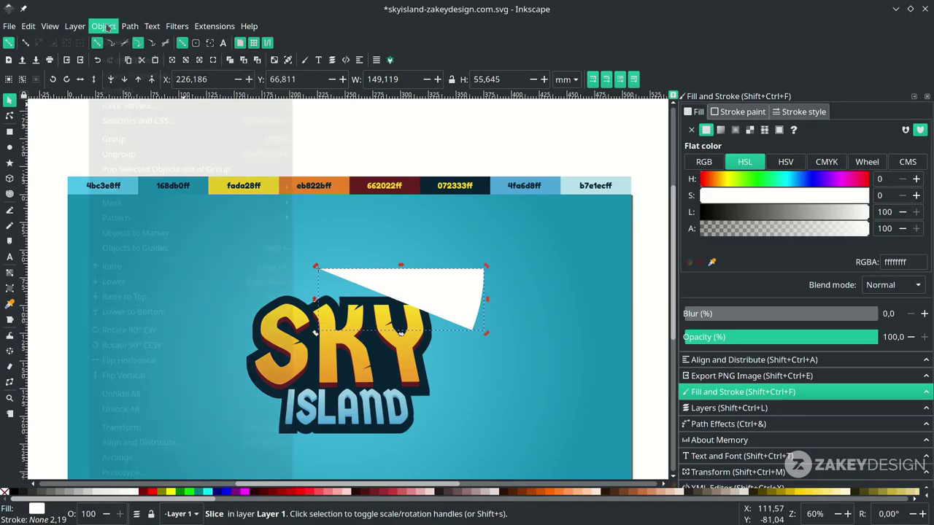
pyautogui.click(172, 432)
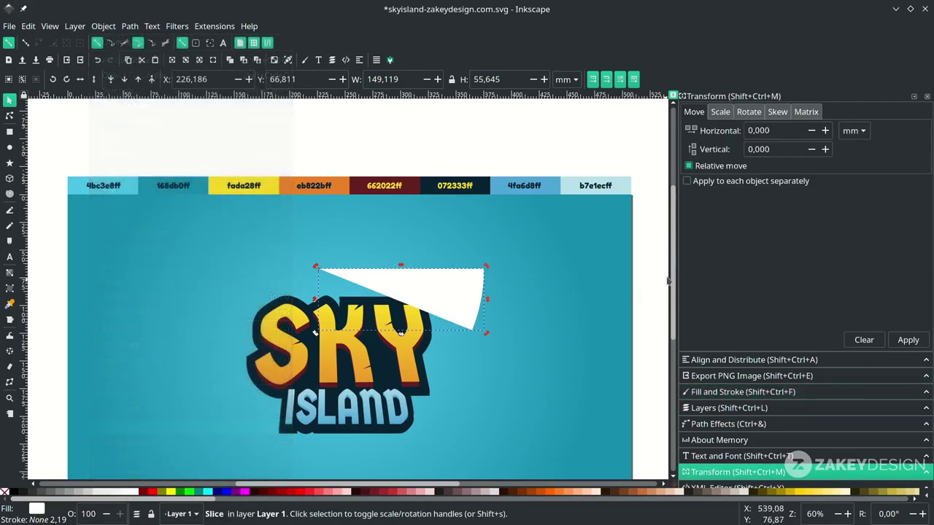
pyautogui.click(749, 113)
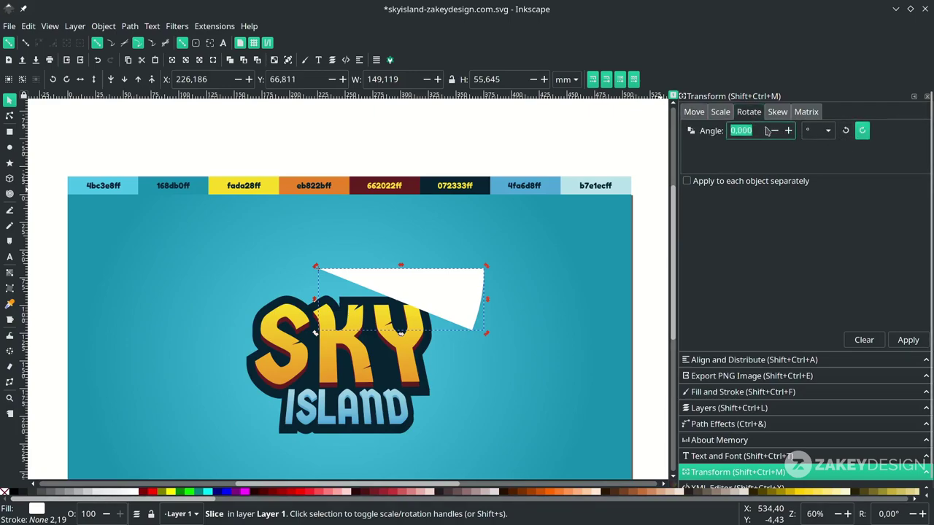
pyautogui.write('45')
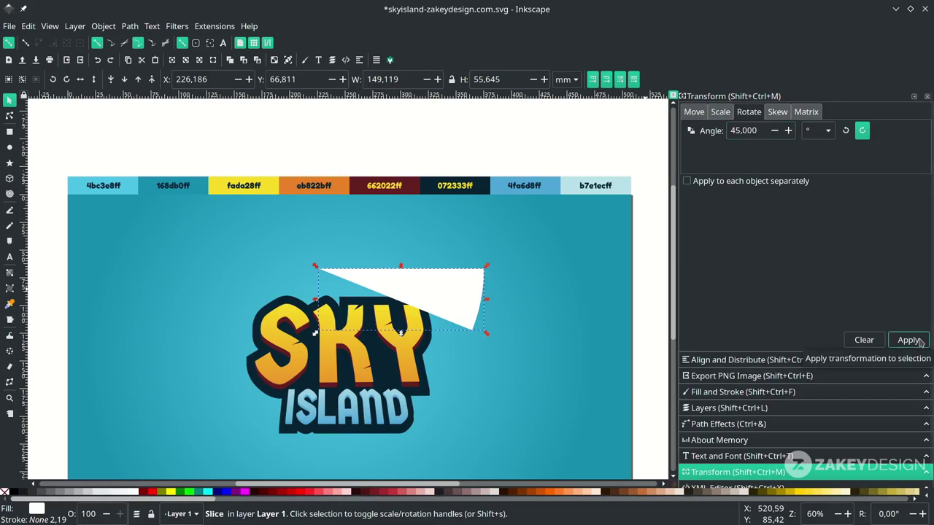
pyautogui.hotkey('ctrl', 'd')
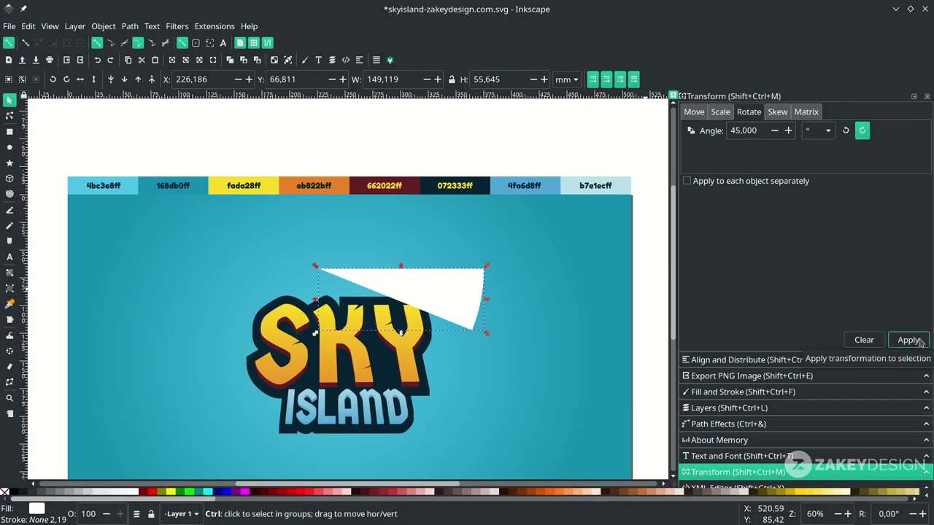
pyautogui.click(908, 340)
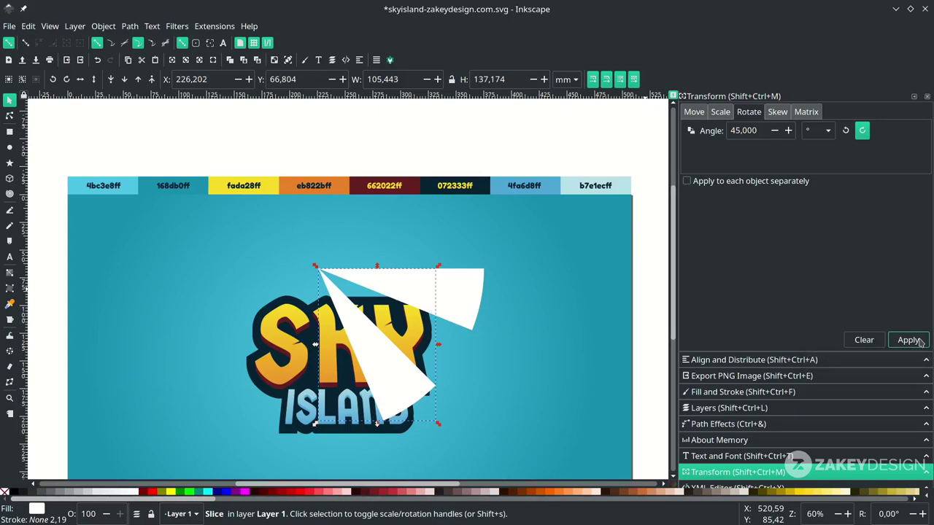
pyautogui.hotkey('ctrl', 'd')
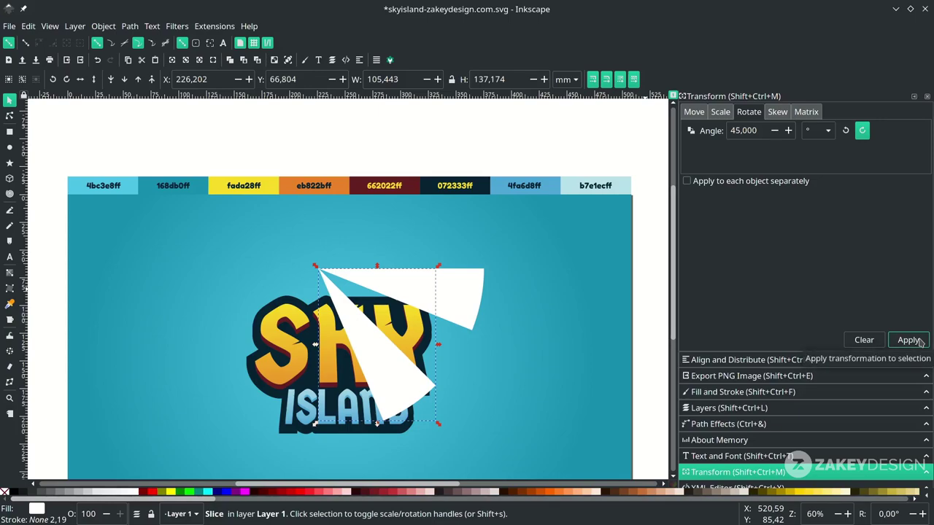
pyautogui.click(920, 342)
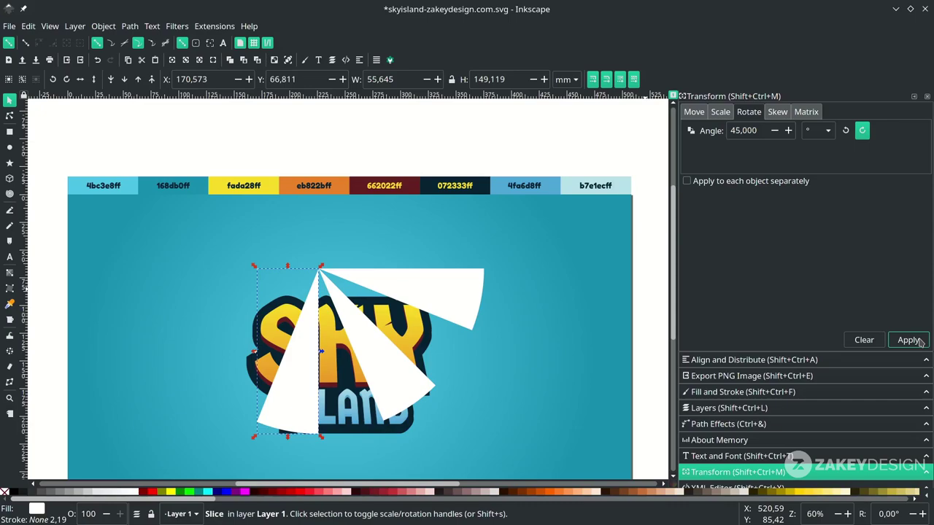
pyautogui.click(919, 343)
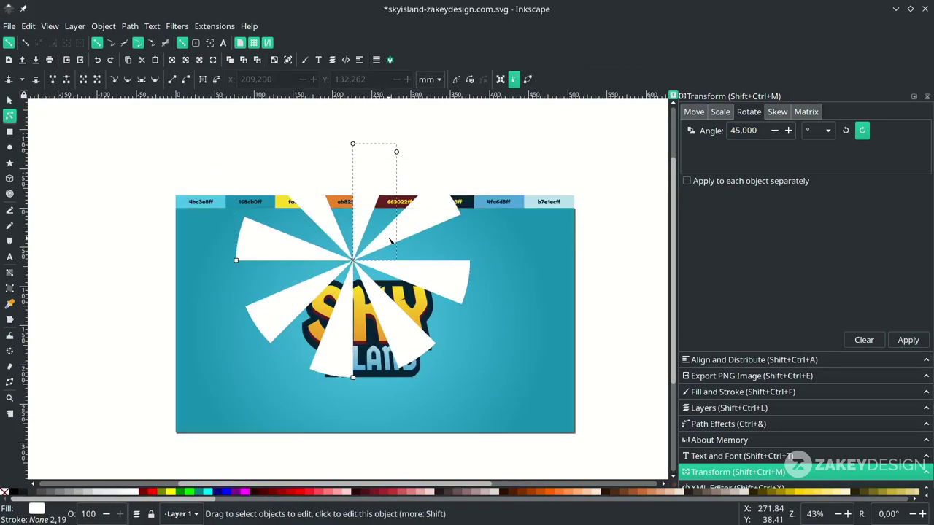
pyautogui.click(392, 235)
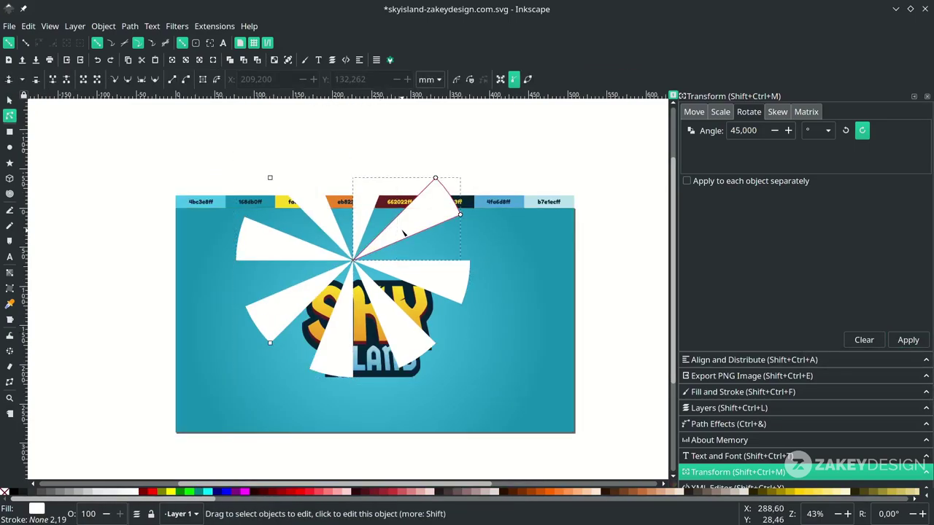
pyautogui.click(457, 249)
pyautogui.press('Escape')
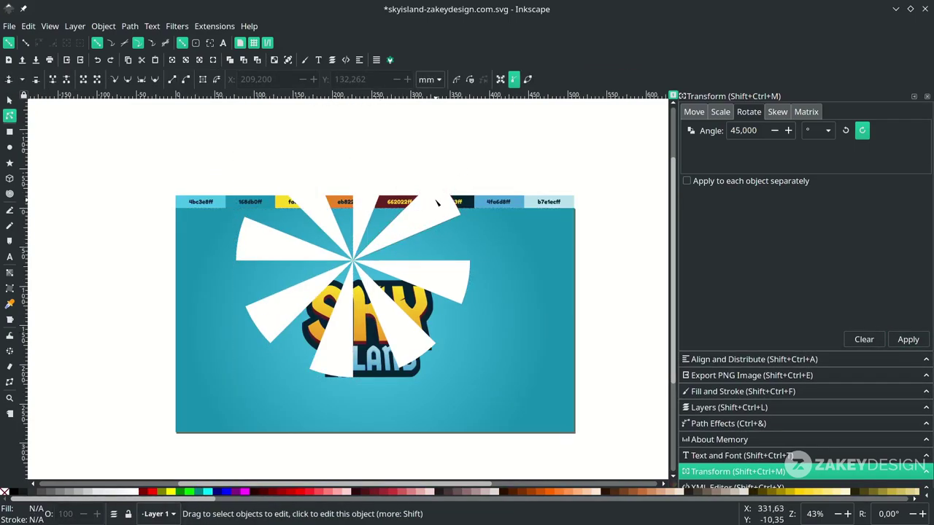
# Combine all eight white wedges into one path and move the sunburst so it is centered over the SKY ISLAND logo
pyautogui.click(412, 223)
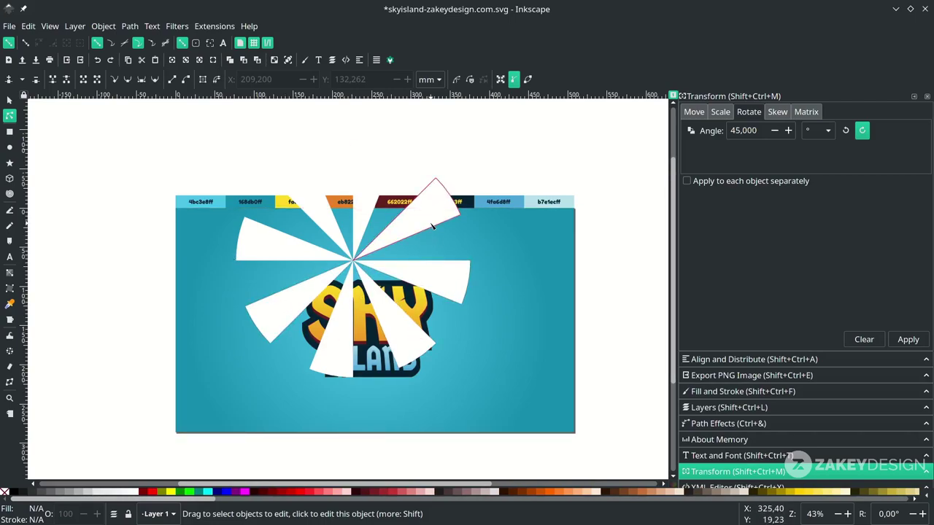
pyautogui.keyDown('shift'); pyautogui.click(432, 273); pyautogui.keyUp('shift')
pyautogui.keyDown('shift'); pyautogui.click(405, 321); pyautogui.keyUp('shift')
pyautogui.keyDown('shift'); pyautogui.click(335, 350); pyautogui.keyUp('shift')
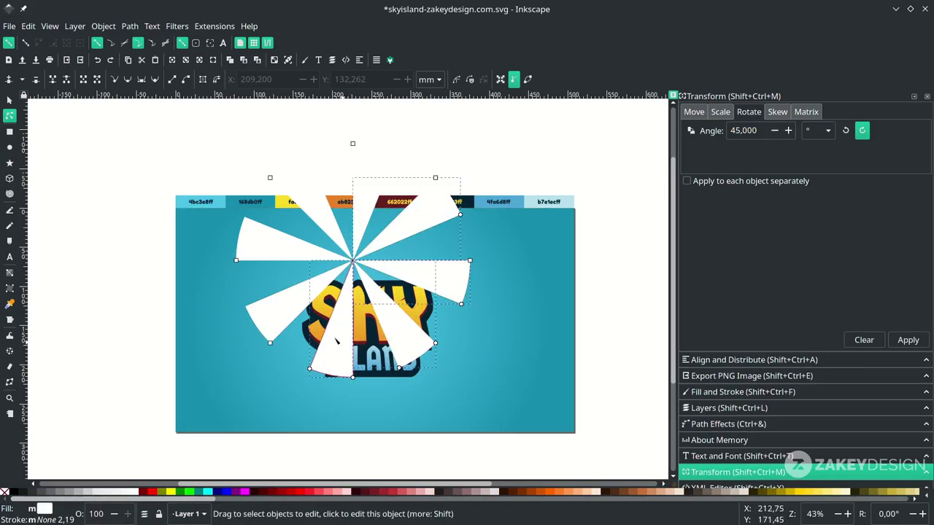
pyautogui.keyDown('shift'); pyautogui.click(280, 299); pyautogui.keyUp('shift')
pyautogui.keyDown('shift'); pyautogui.click(283, 243); pyautogui.keyUp('shift')
pyautogui.keyDown('shift'); pyautogui.click(332, 179); pyautogui.keyUp('shift')
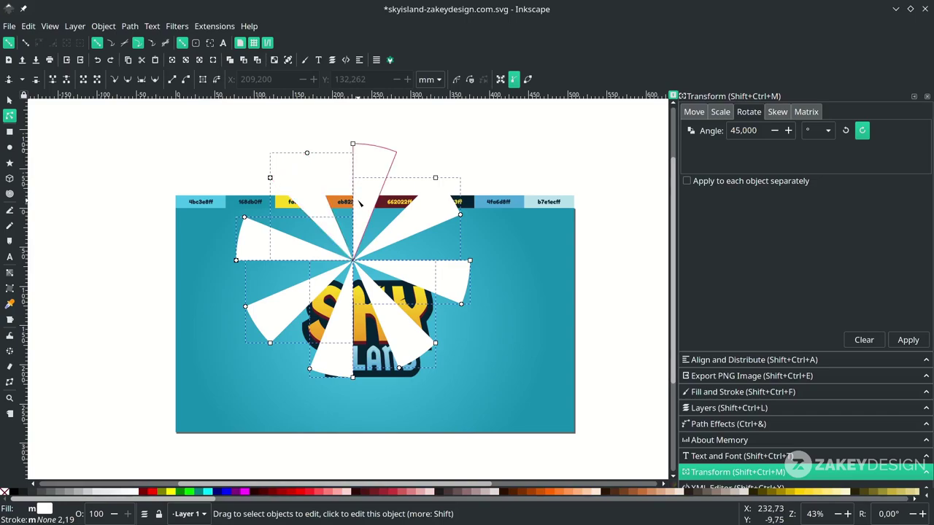
pyautogui.click(131, 28)
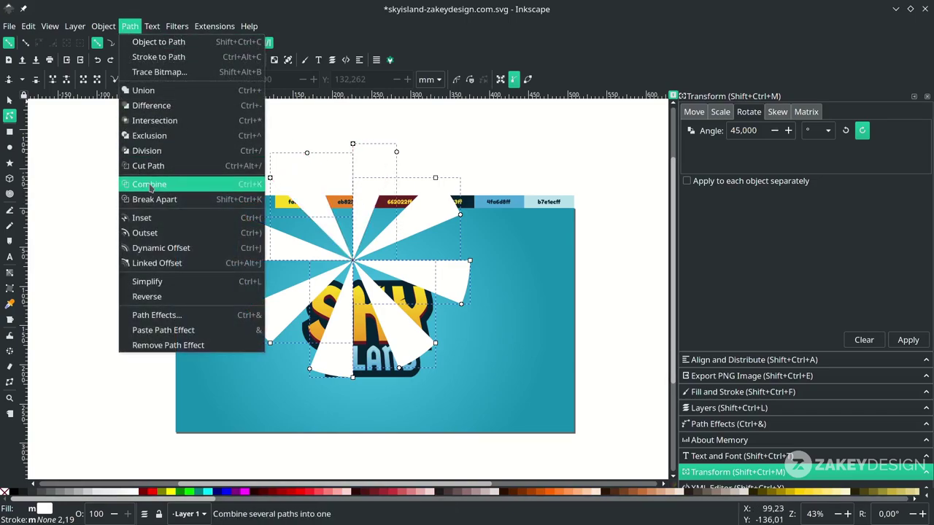
pyautogui.click(150, 186)
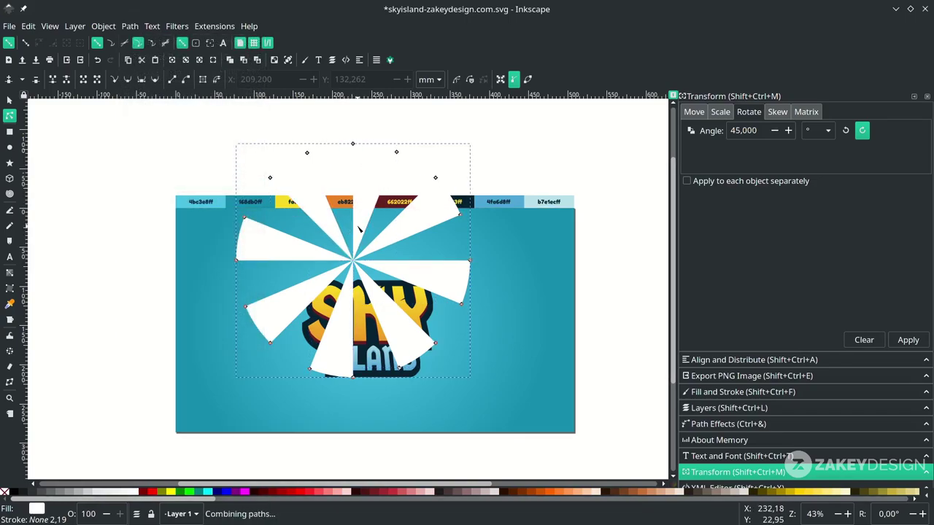
pyautogui.press('s')
pyautogui.moveTo(361, 204); pyautogui.dragTo(379, 289)
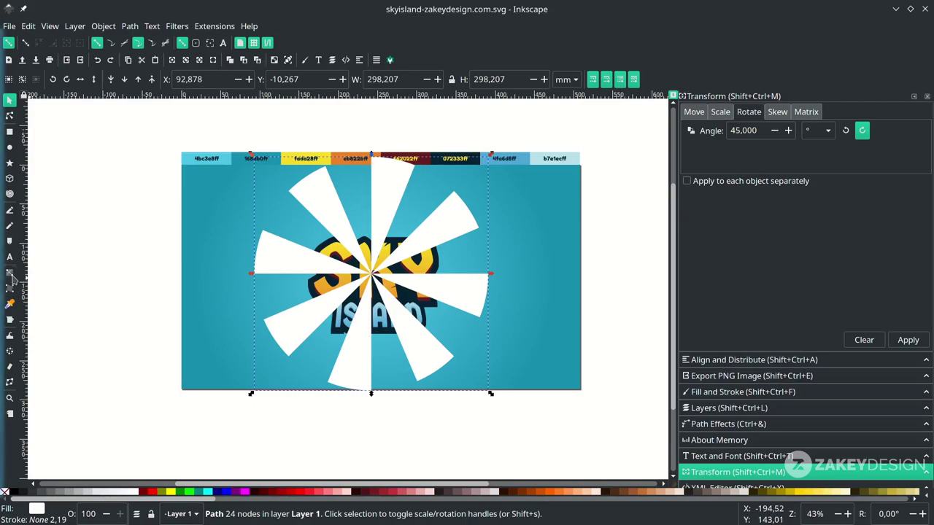
# Apply a radial gradient from white at the sunburst's center to transparent, and shorten both radii so the rays fade out near their outer ends
pyautogui.click(9, 272)
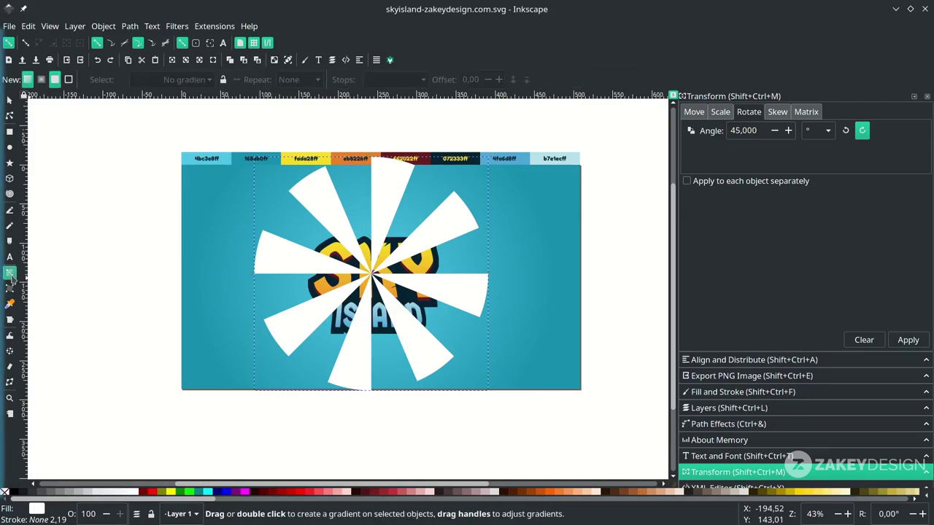
pyautogui.click(43, 82)
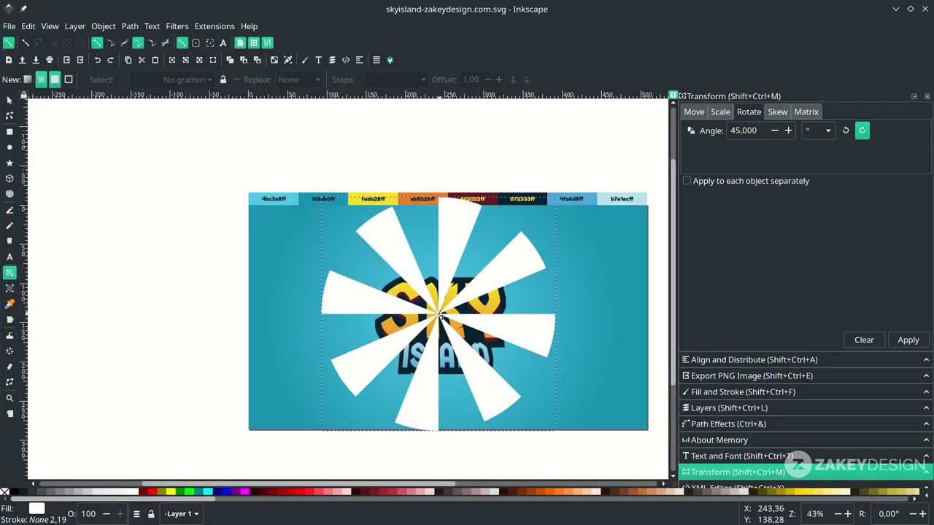
pyautogui.moveTo(441, 312); pyautogui.dragTo(573, 343)
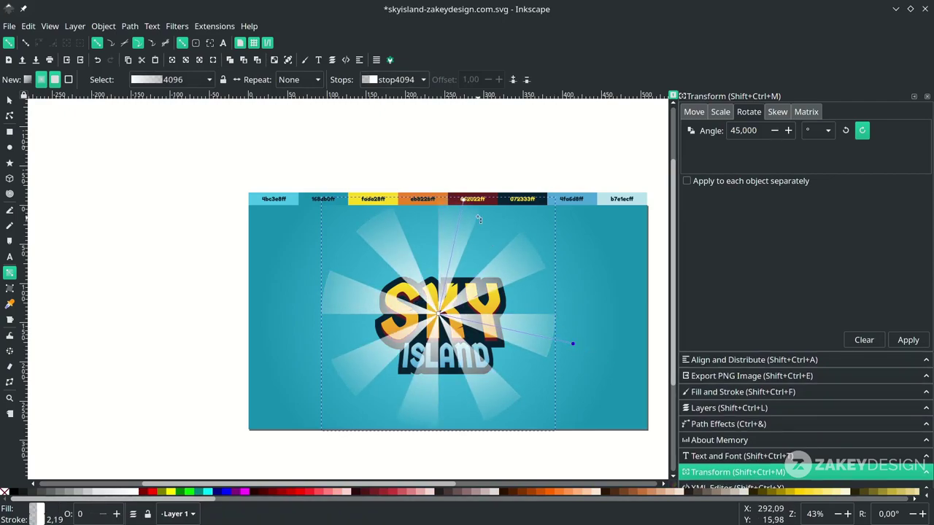
pyautogui.moveTo(463, 201)
pyautogui.mouseDown()
pyautogui.moveTo(454, 216)
pyautogui.moveTo(463, 204)
pyautogui.mouseUp()
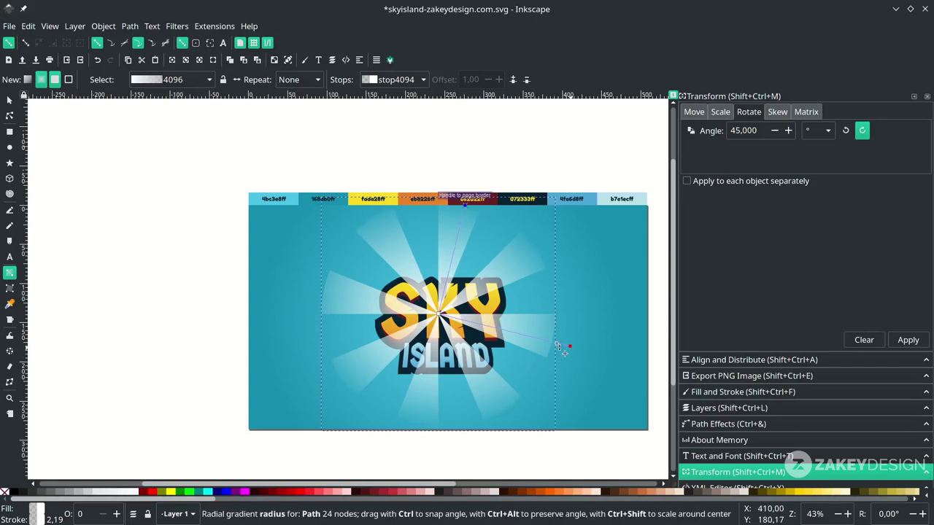
pyautogui.moveTo(556, 343); pyautogui.dragTo(541, 338)
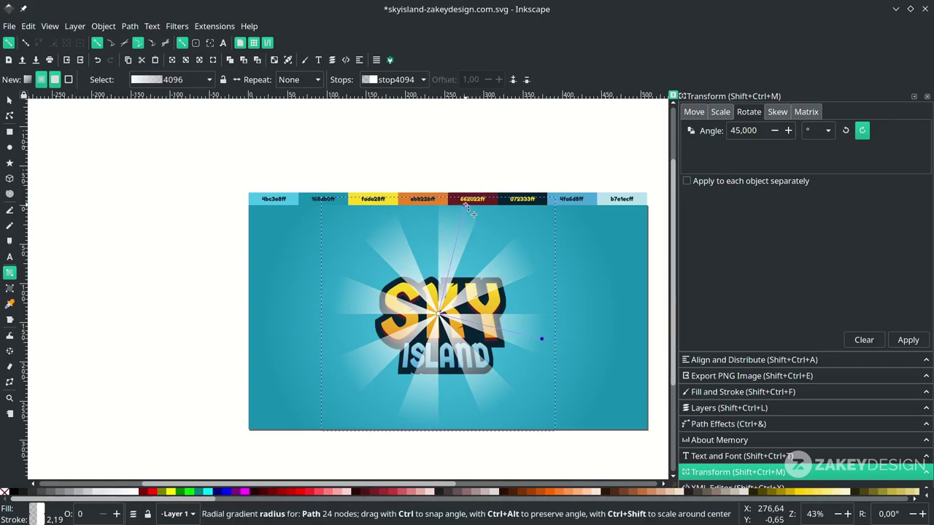
pyautogui.click(460, 216)
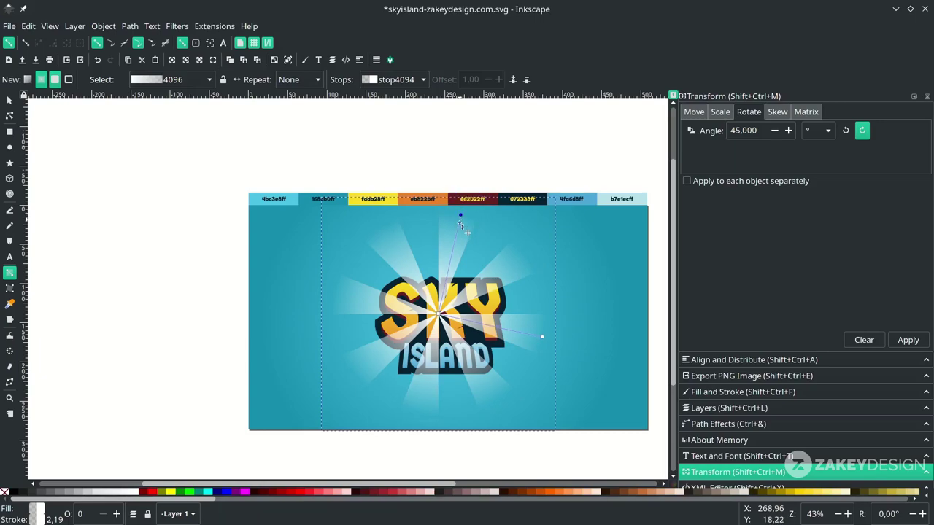
# Lower the sunburst in the stacking order so it sits behind the SKY ISLAND logo
pyautogui.press('s')
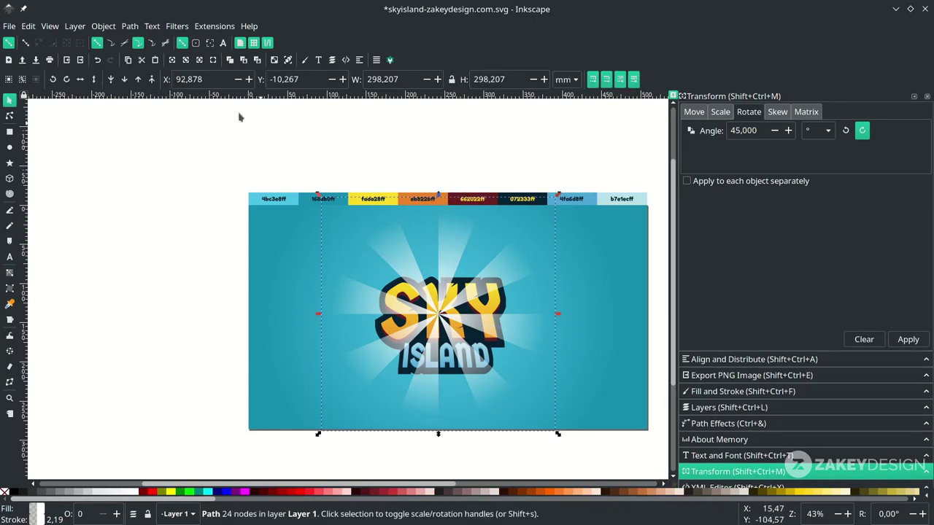
pyautogui.click(125, 81)
pyautogui.click(125, 81)
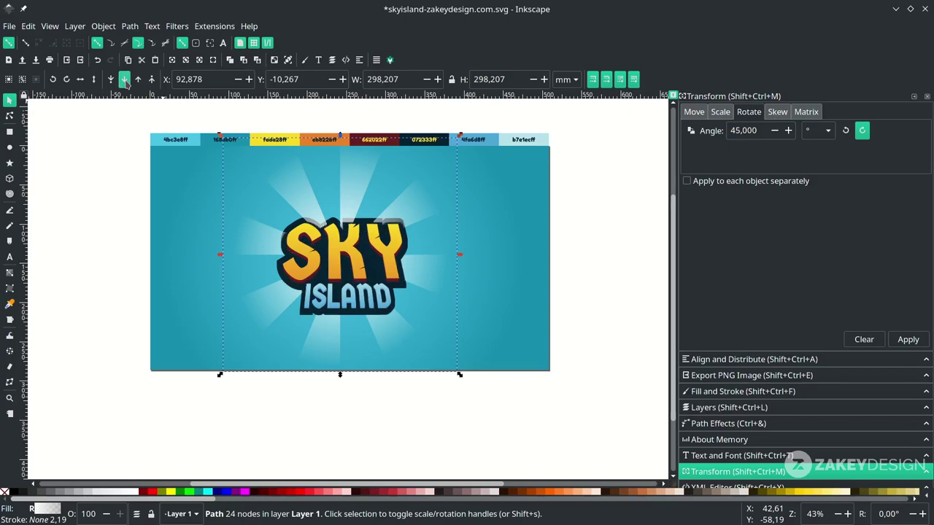
# Fine-tune the sunburst's radial gradient by pulling its upper radius handle slightly closer to the center
pyautogui.scroll(1, 353, 233)
pyautogui.hscroll(-2, 353, 233)
pyautogui.press('n')
pyautogui.moveTo(409, 165); pyautogui.dragTo(404, 184)
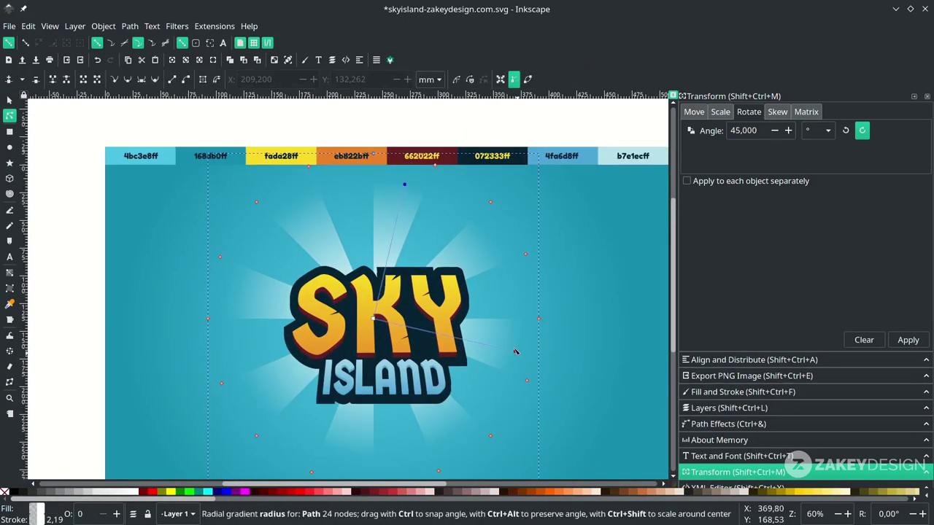